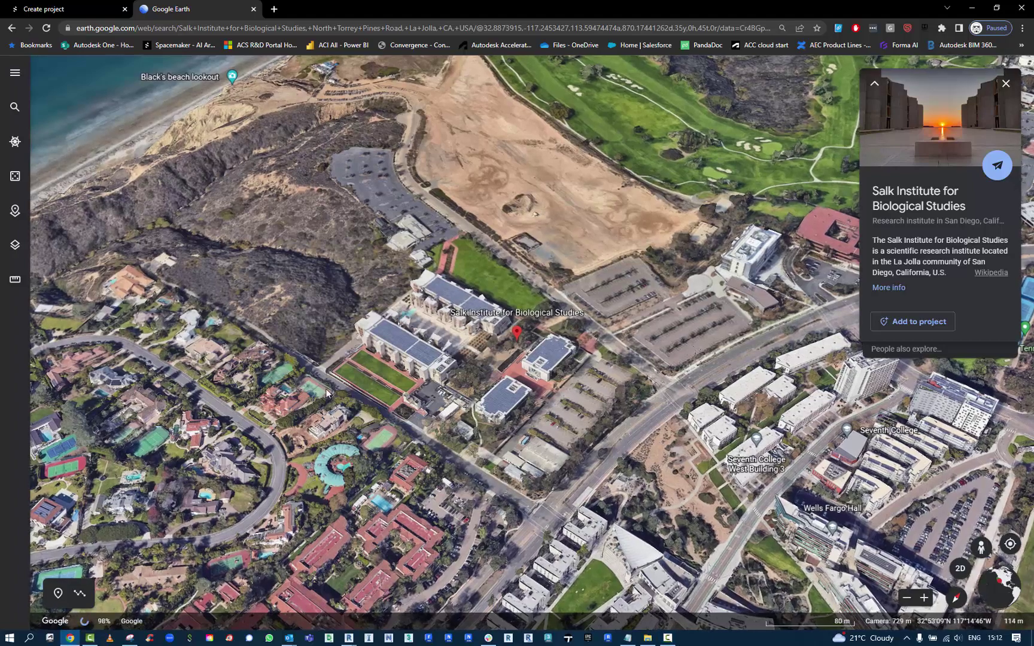
# Orbit, tilt and zoom the Google Earth 3D view around the Salk Institute buildings
pyautogui.scroll(5, 477, 349)
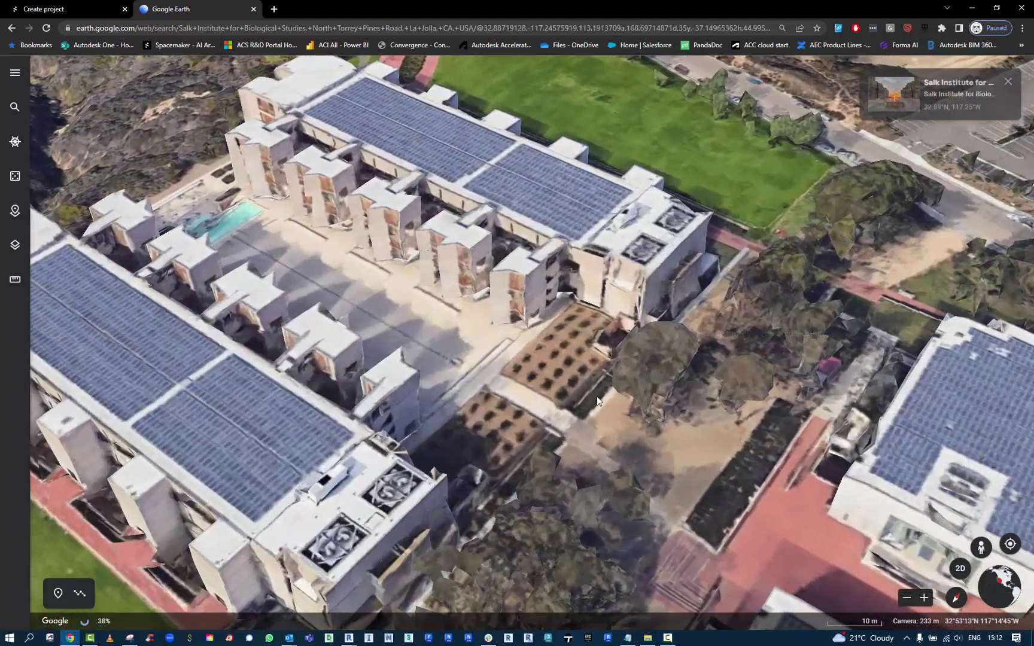
pyautogui.moveTo(600, 414); pyautogui.dragTo(587, 410)
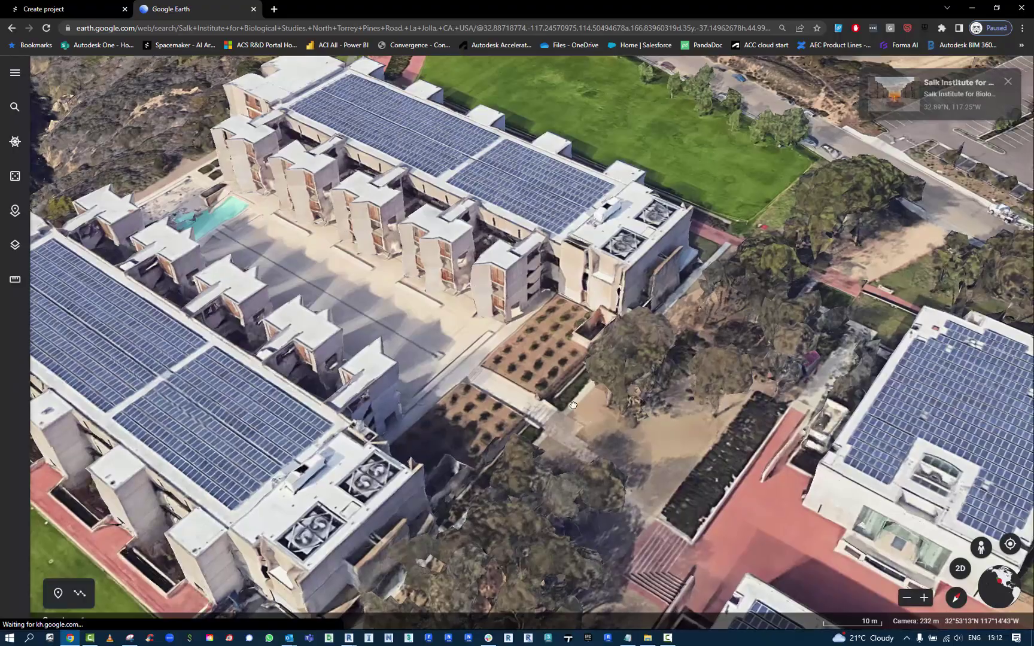
pyautogui.moveTo(585, 411); pyautogui.dragTo(508, 373, button='middle')
pyautogui.moveTo(508, 374); pyautogui.dragTo(449, 350)
pyautogui.scroll(-5, 536, 357)
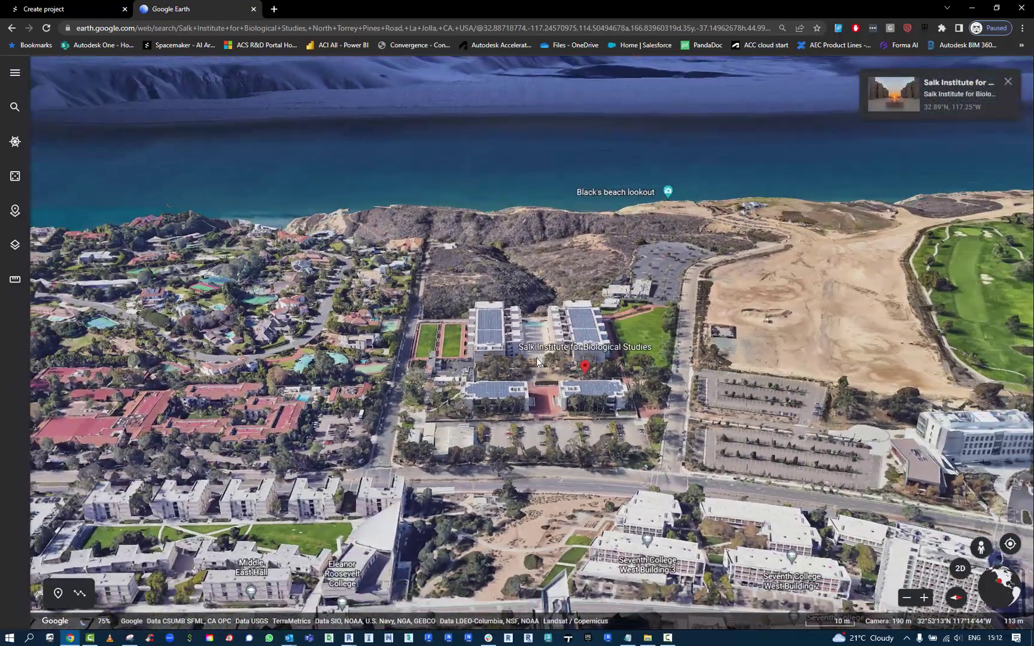
pyautogui.scroll(5, 495, 351)
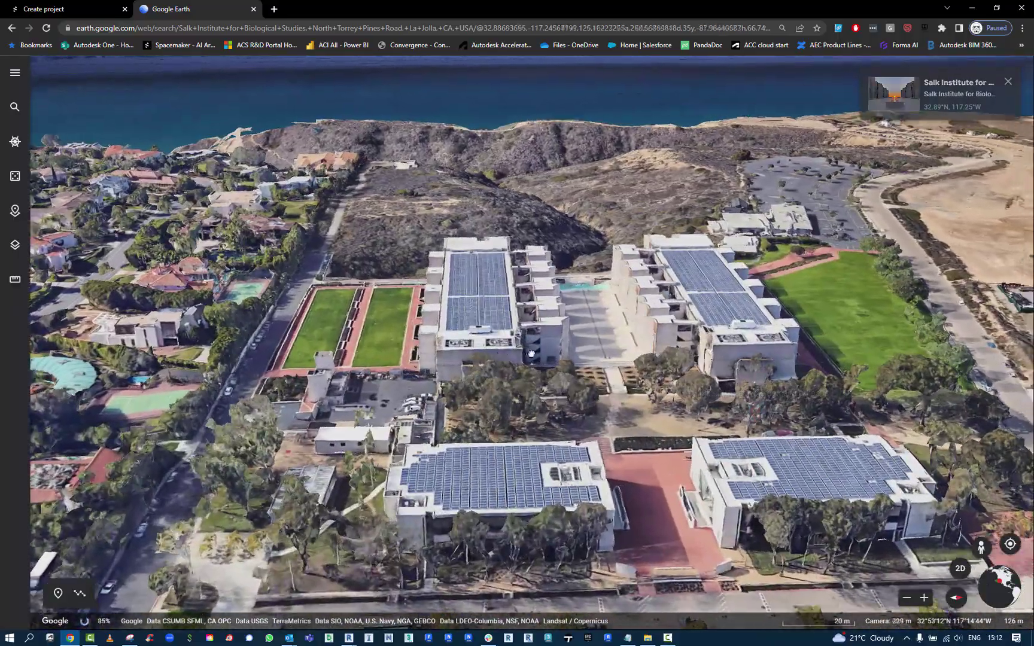
pyautogui.moveTo(531, 354); pyautogui.dragTo(437, 361, button='middle')
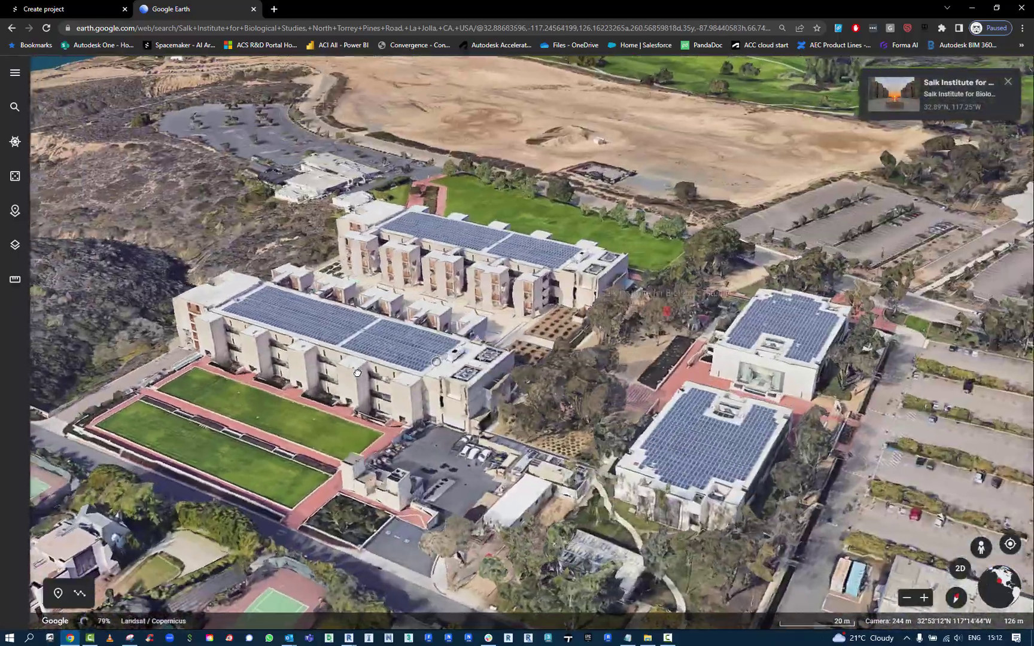
# View and close the Salk Institute's full details, then go to the Create project form
pyautogui.click(933, 90)
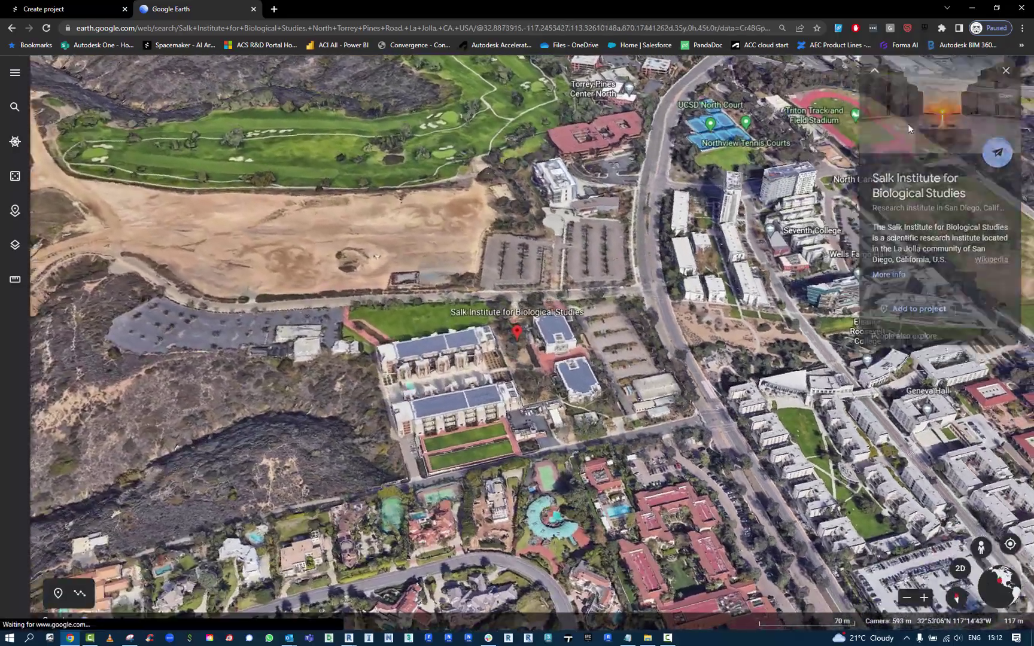
pyautogui.click(908, 124)
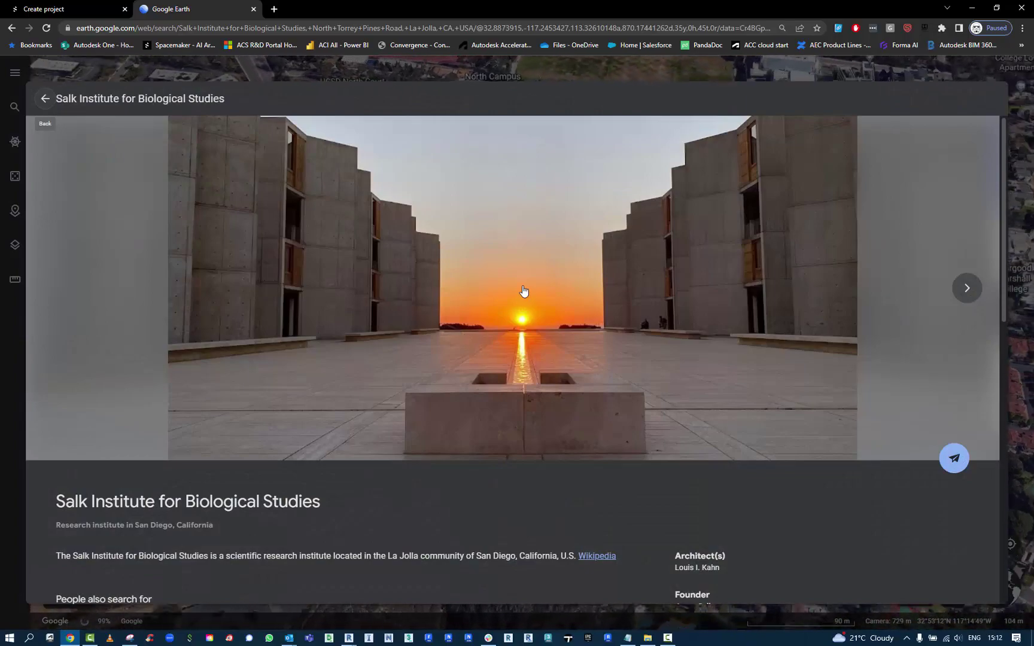
pyautogui.click(1018, 155)
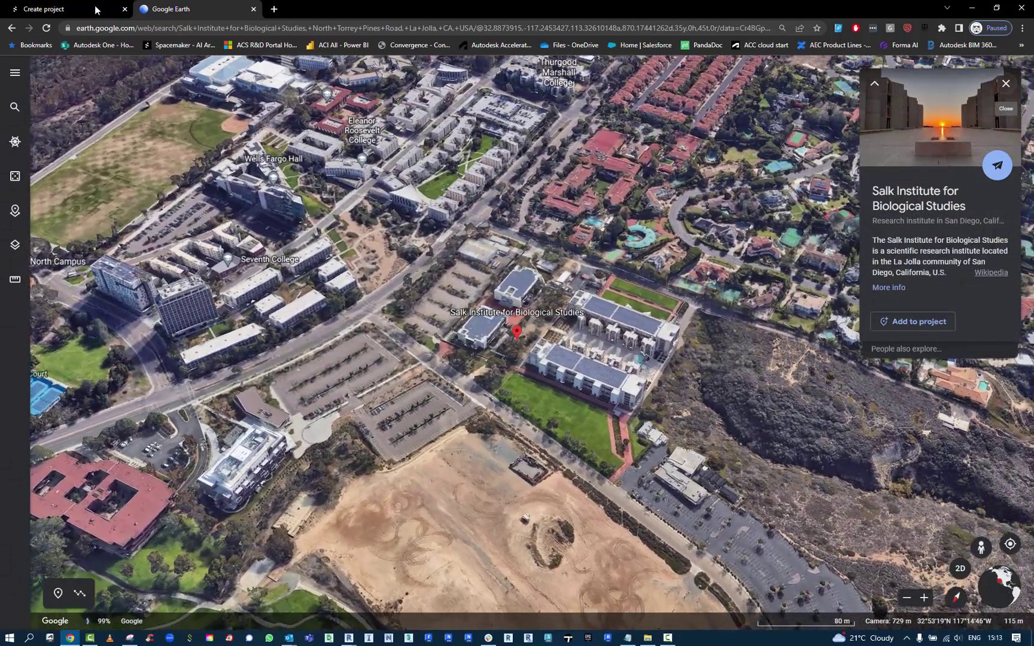
pyautogui.click(95, 9)
# Create a project named 'Salk Institute for Biological Studies' in the APAC Examples folder
pyautogui.click(490, 296)
pyautogui.click(473, 192)
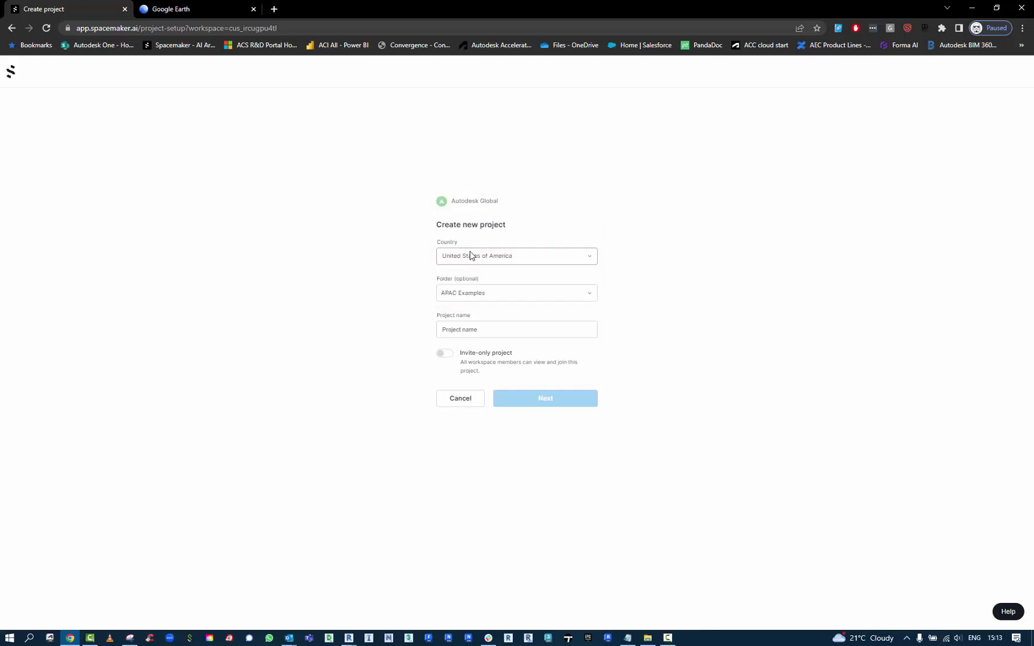
pyautogui.click(451, 329)
pyautogui.write('Salk Institute for Biological Studies')
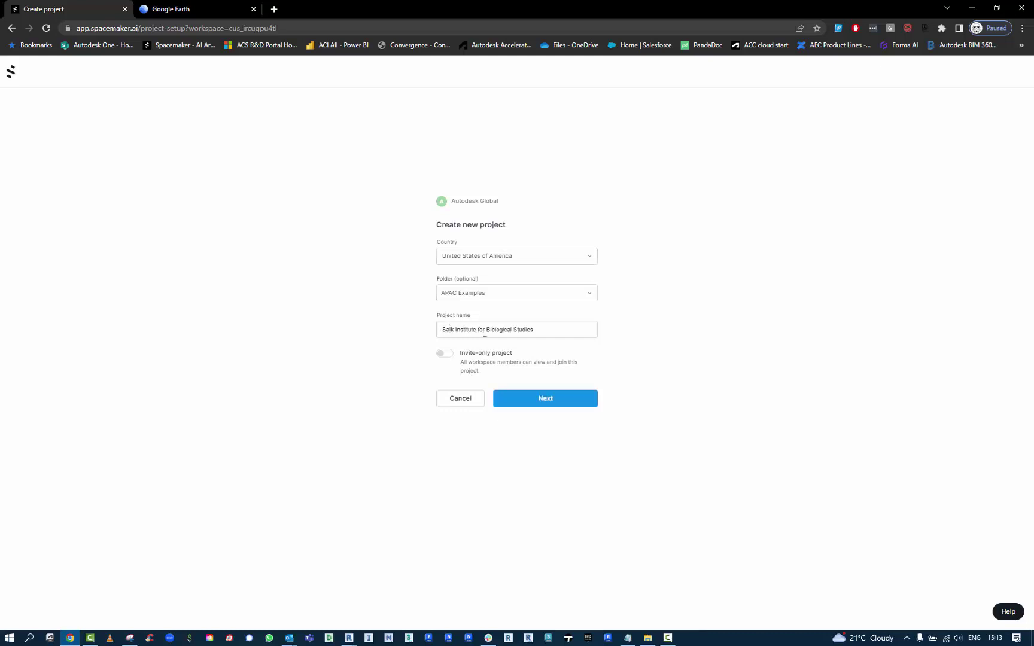
pyautogui.click(550, 404)
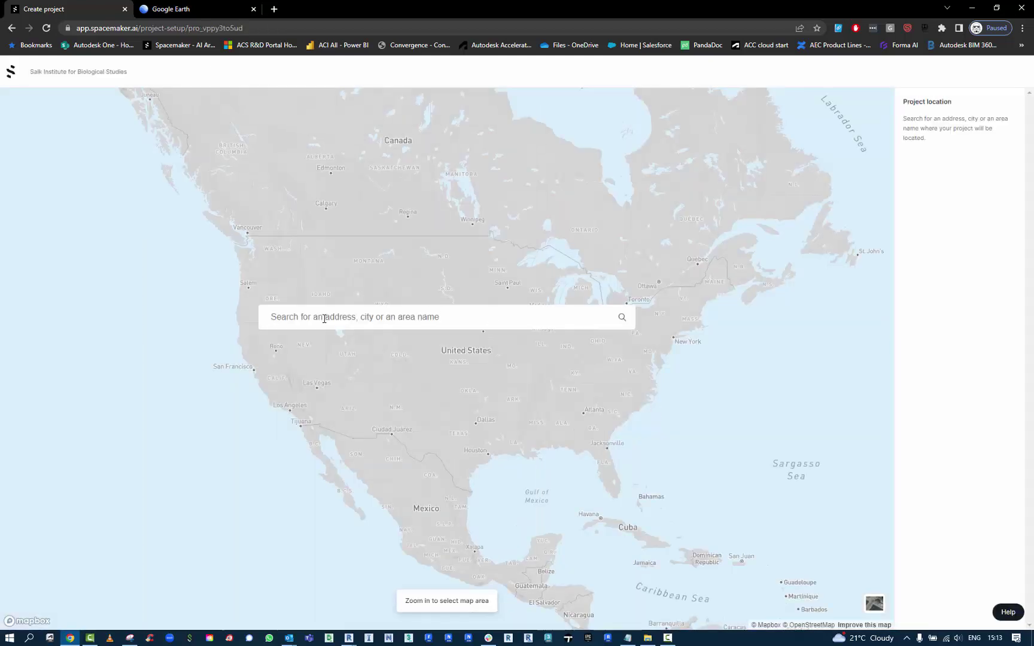
# Find the Salk Institute on satellite imagery and confirm a 0.13 sq mile area over campus
pyautogui.write('Salk Institute for Biological Studies')
pyautogui.press('Return')
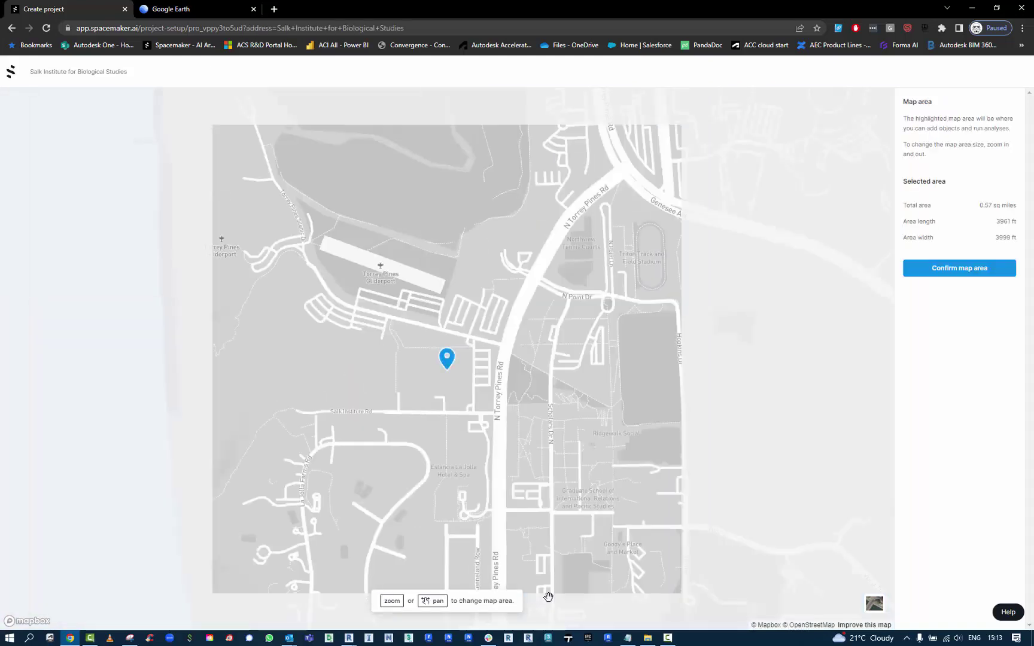
pyautogui.click(874, 606)
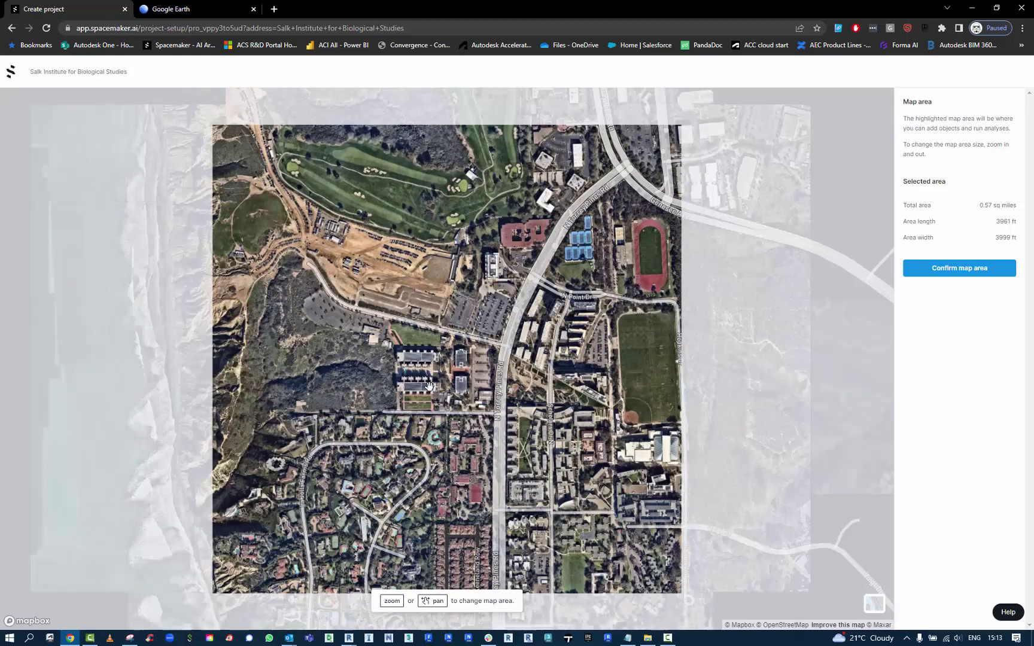
pyautogui.scroll(5, 429, 386)
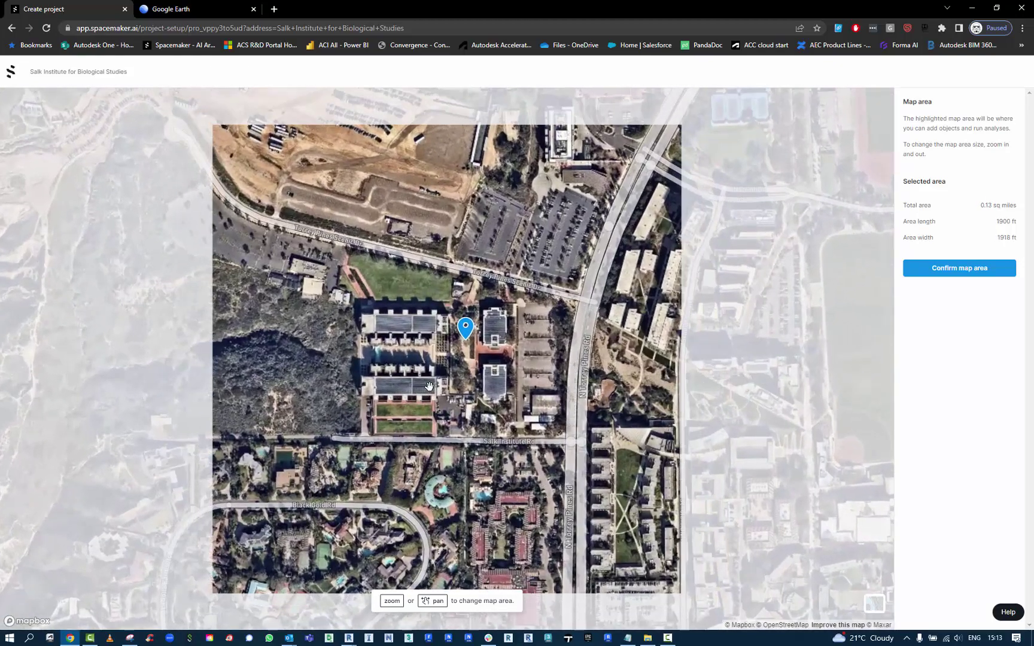
pyautogui.moveTo(656, 360); pyautogui.dragTo(639, 366)
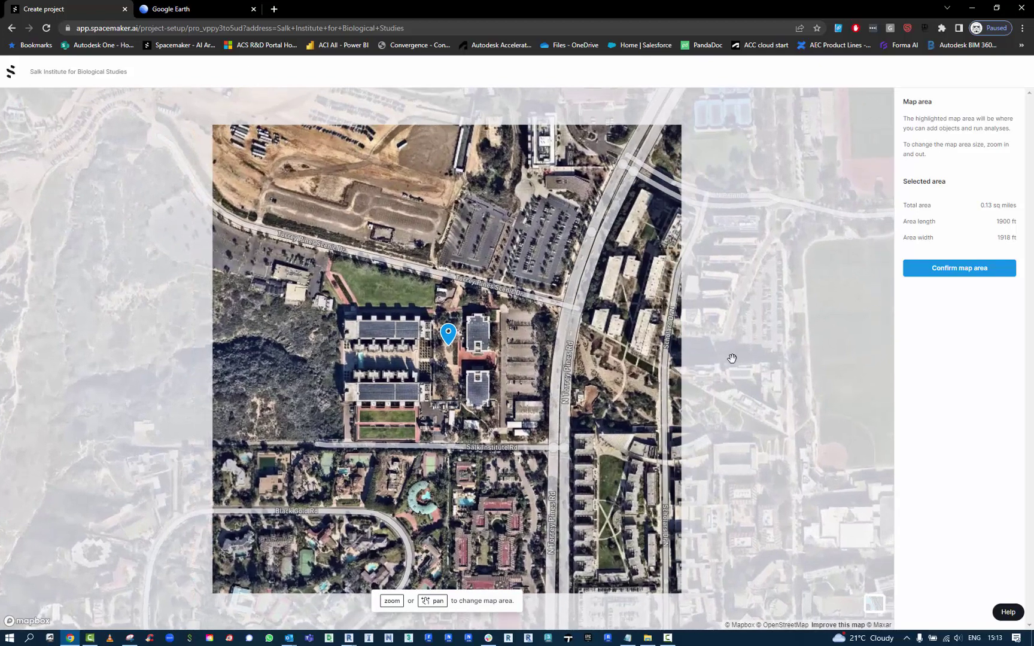
pyautogui.click(945, 277)
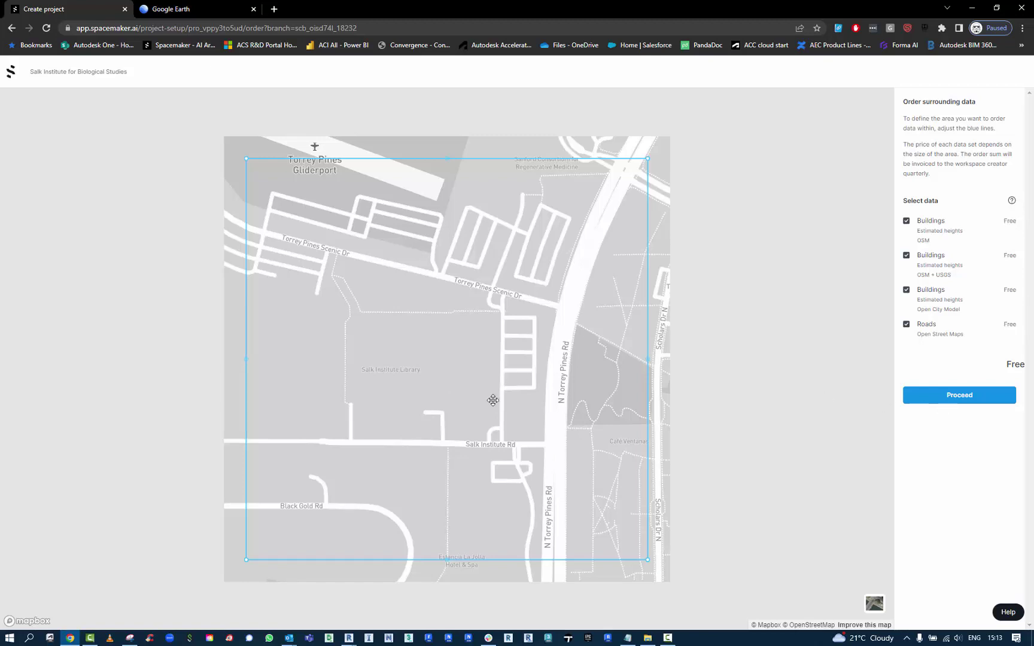
# Order the three free building datasets and Open Street Maps roads for the site
pyautogui.click(967, 395)
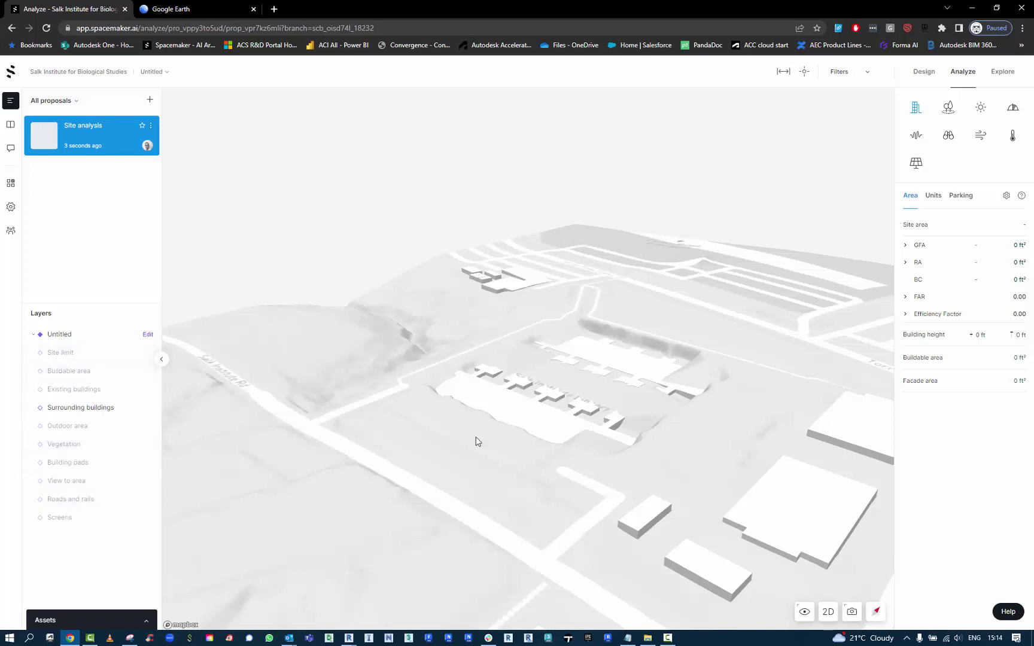
# Turn on satellite terrain and the realistic sky, then orbit and zoom around the 3D site
pyautogui.click(812, 613)
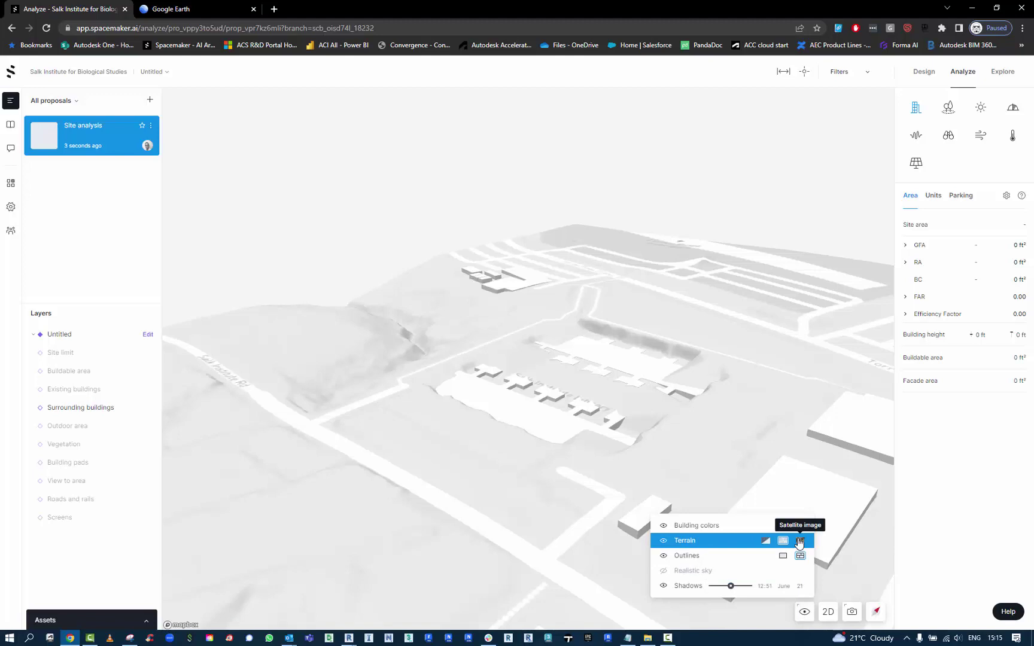
pyautogui.click(664, 572)
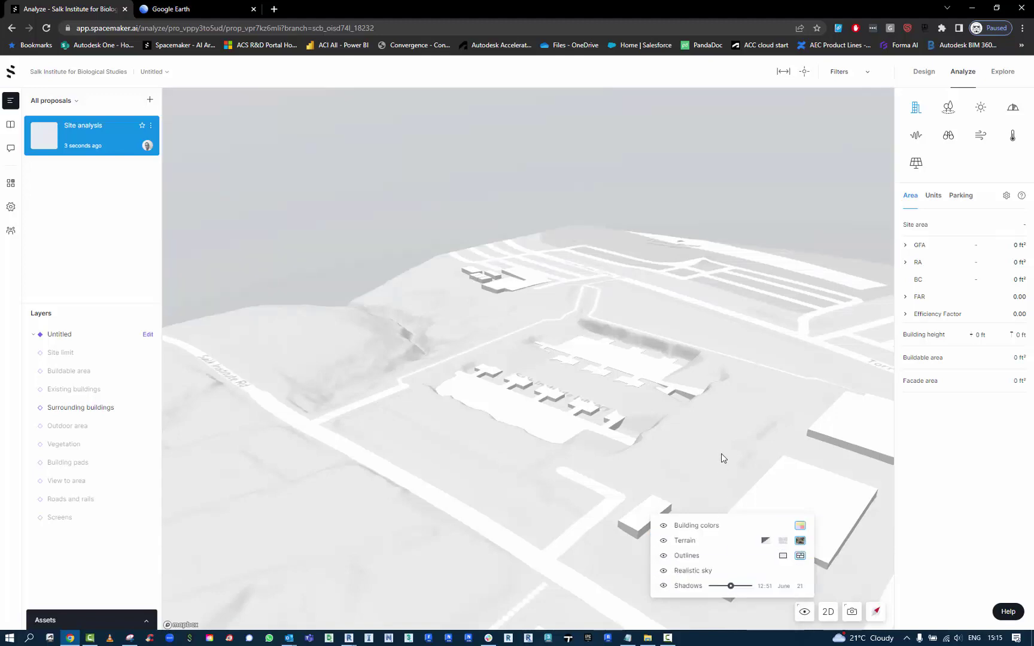
pyautogui.moveTo(767, 460); pyautogui.dragTo(725, 484, button='right')
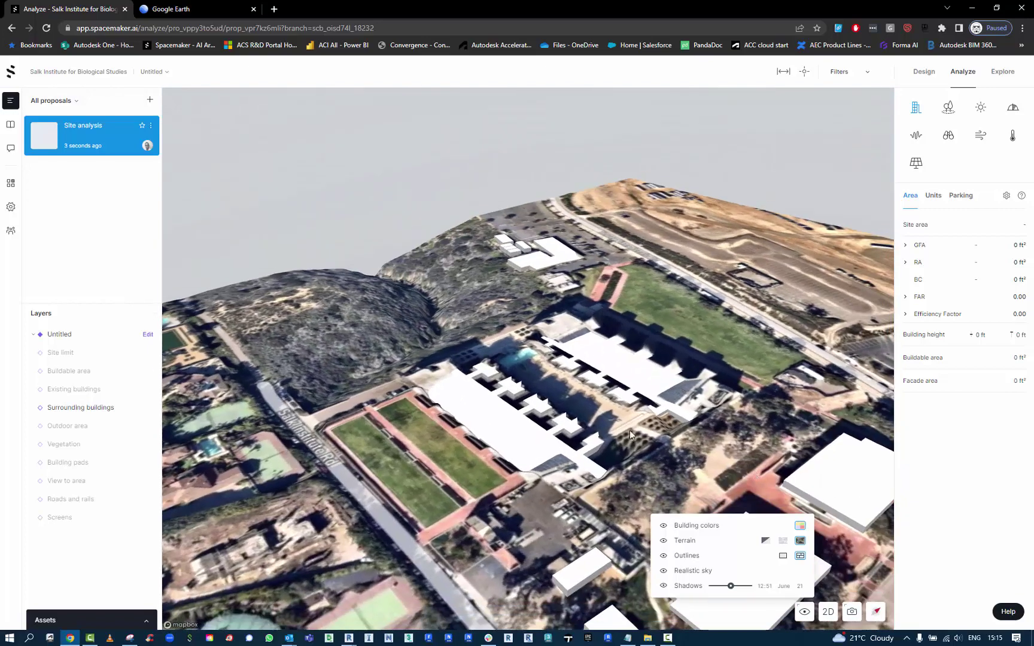
pyautogui.scroll(5, 630, 423)
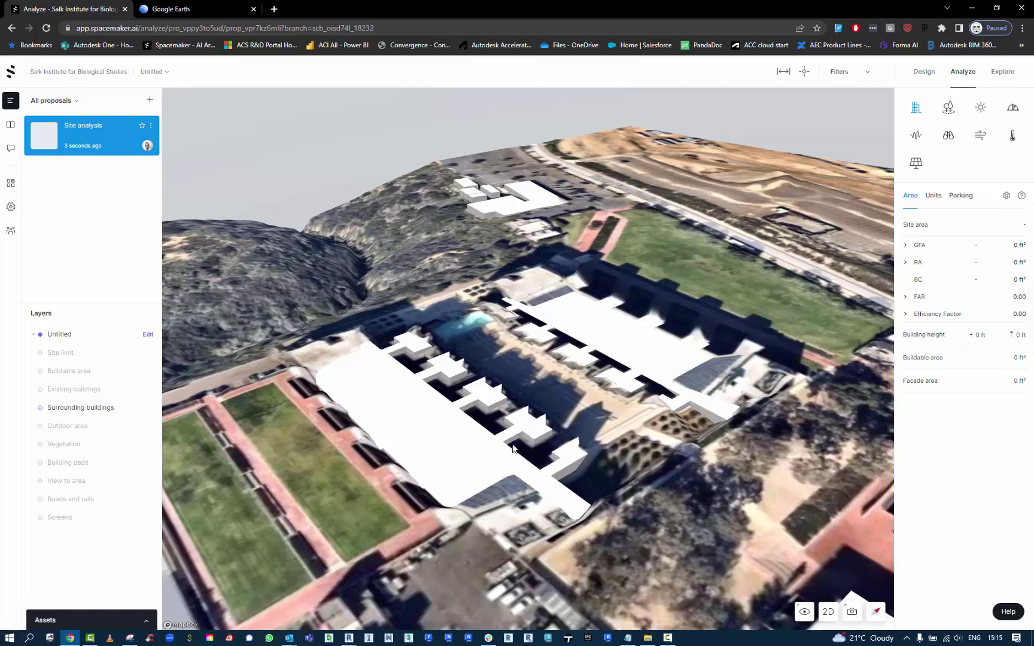
pyautogui.scroll(-5, 489, 451)
pyautogui.moveTo(493, 444); pyautogui.dragTo(518, 462, button='right')
pyautogui.scroll(3, 450, 417)
pyautogui.scroll(3, 428, 385)
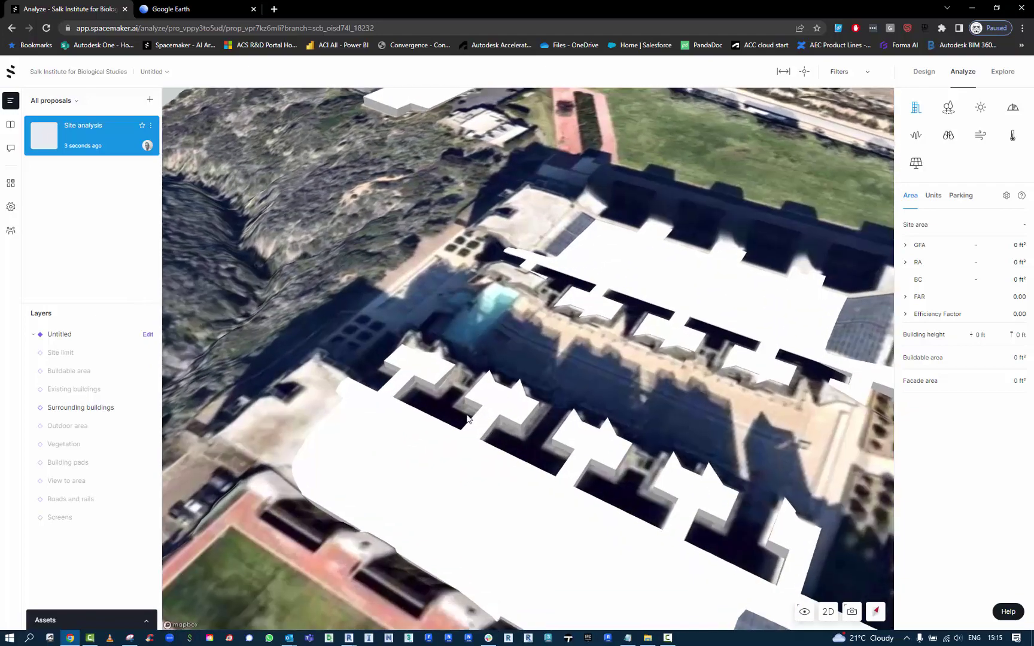
pyautogui.moveTo(470, 529); pyautogui.dragTo(463, 380, button='right')
pyautogui.scroll(-1, 463, 377)
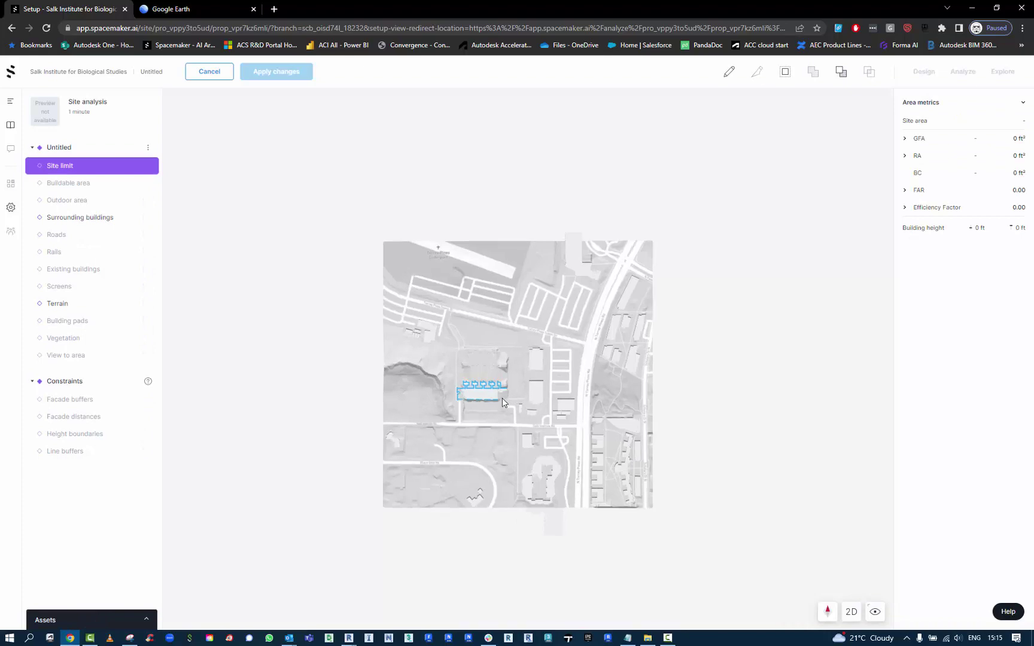
# Make Building pads the active layer and start the Create drawing tool
pyautogui.scroll(5, 502, 398)
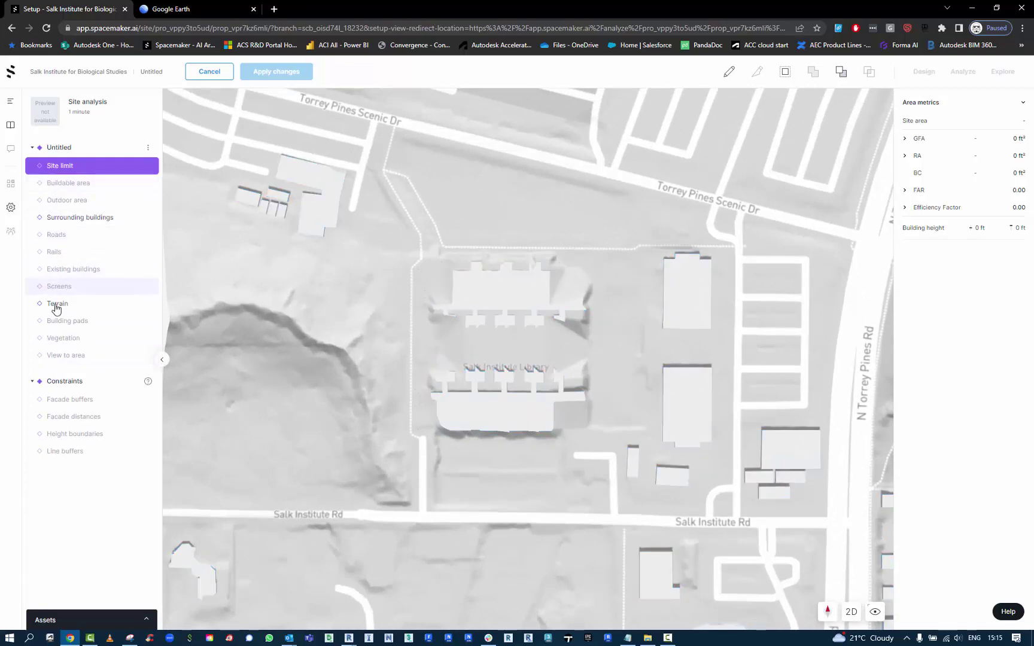
pyautogui.click(62, 323)
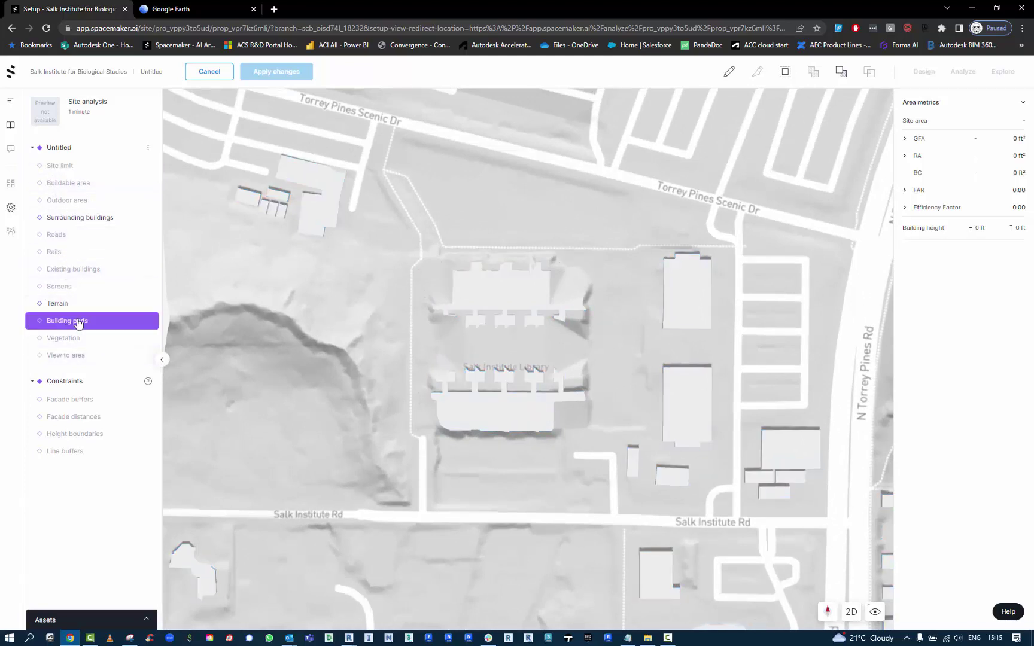
pyautogui.click(728, 73)
# Draw a closed rectangular building pad over the campus and accept its 364.39 ft elevation
pyautogui.click(410, 251)
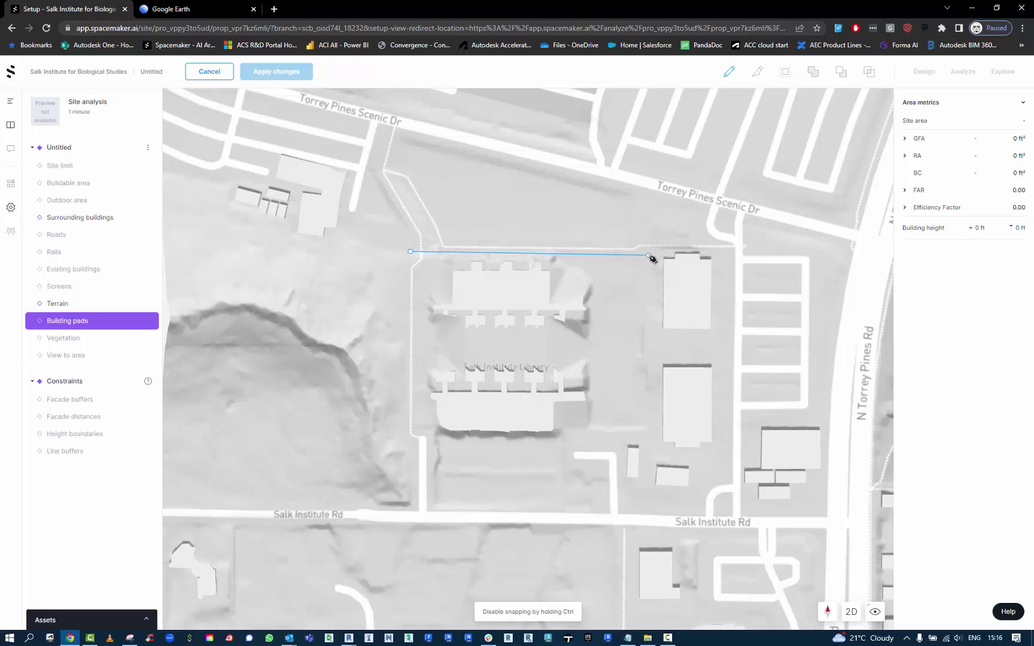
pyautogui.click(648, 253)
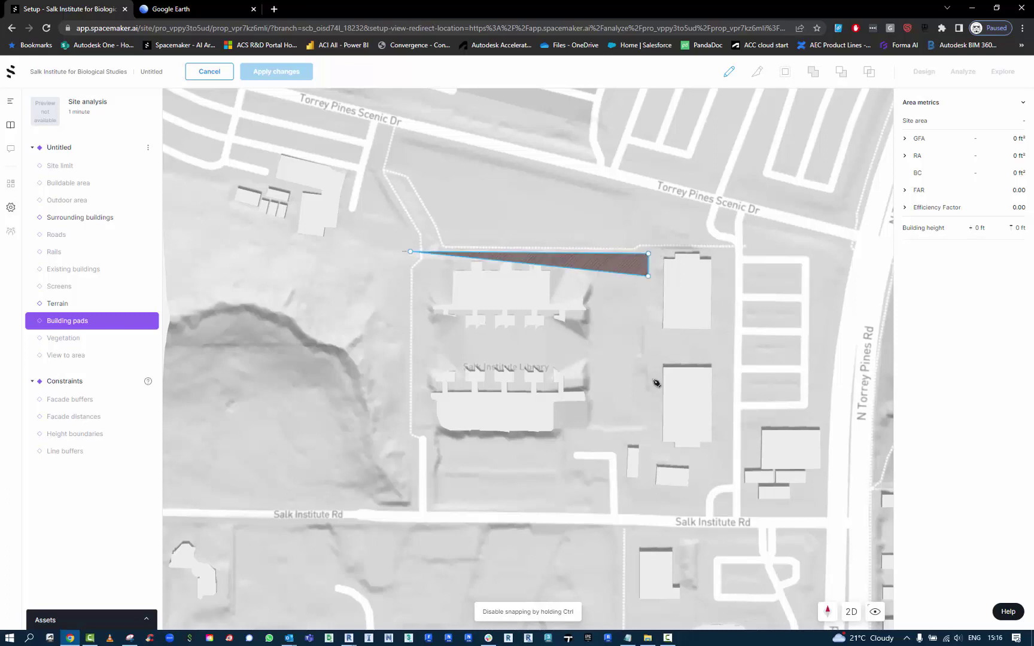
pyautogui.click(646, 454)
pyautogui.click(409, 453)
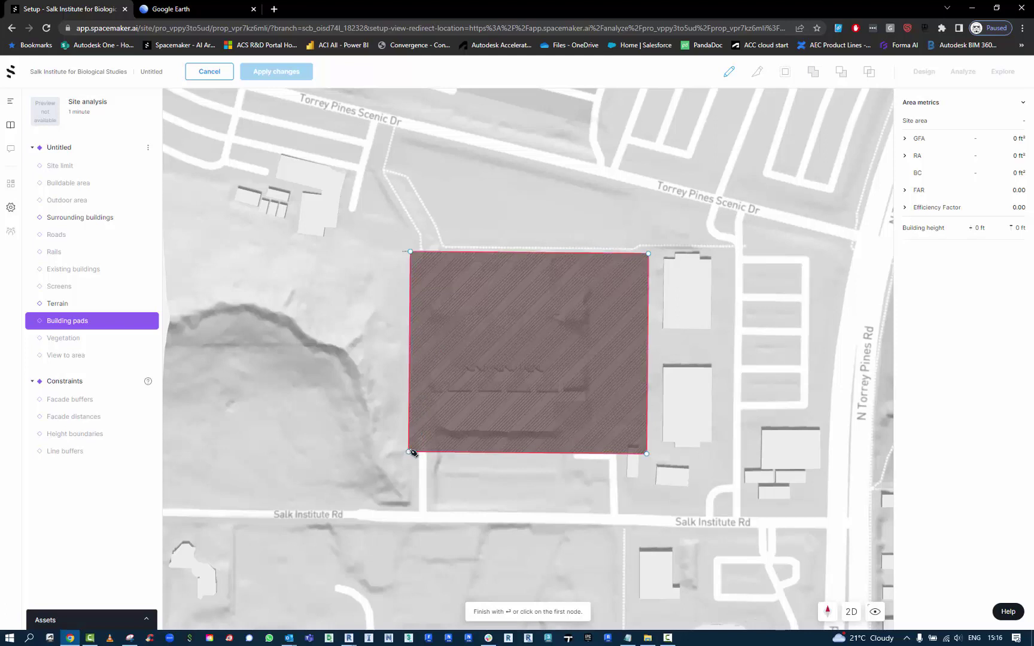
pyautogui.click(411, 452)
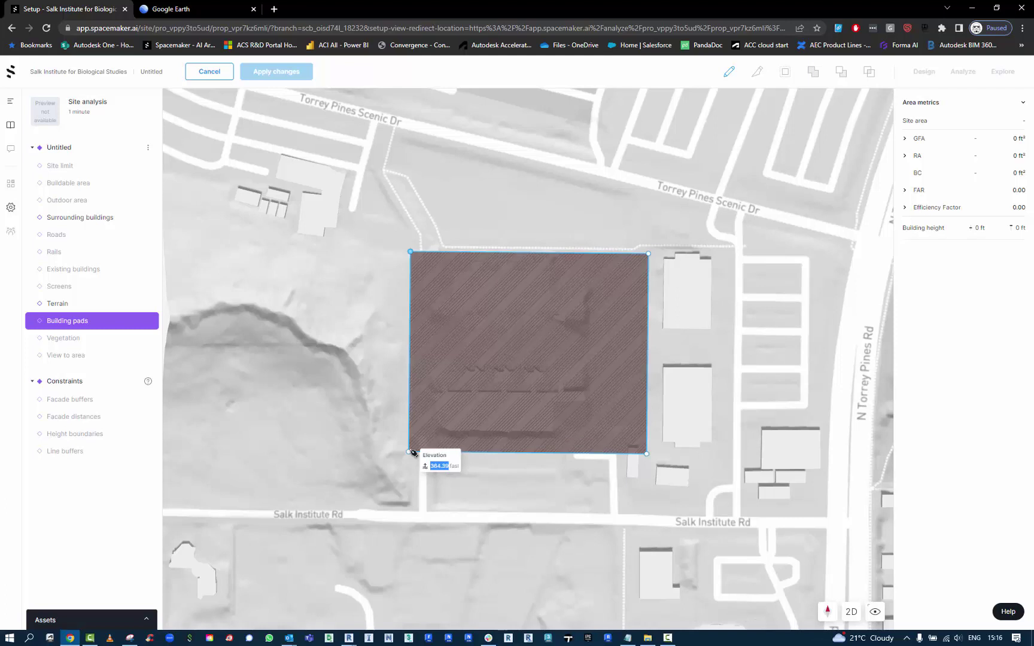
pyautogui.press('Return')
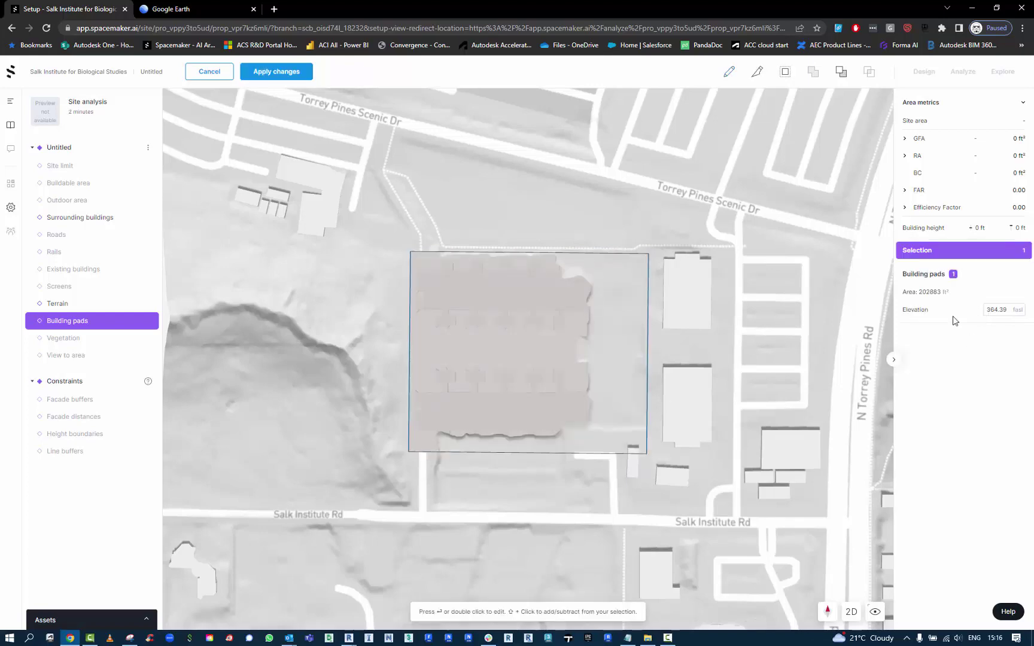
# Tilt the map into 3D and make Surrounding buildings the active layer
pyautogui.moveTo(648, 489); pyautogui.dragTo(513, 310, button='right')
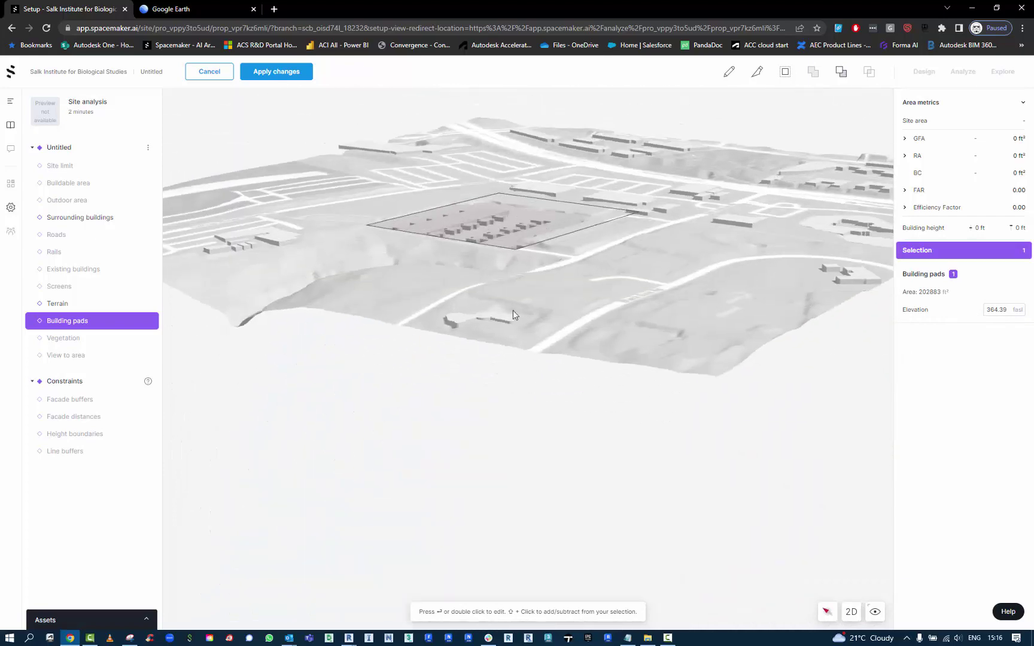
pyautogui.scroll(3, 503, 210)
pyautogui.scroll(2, 502, 210)
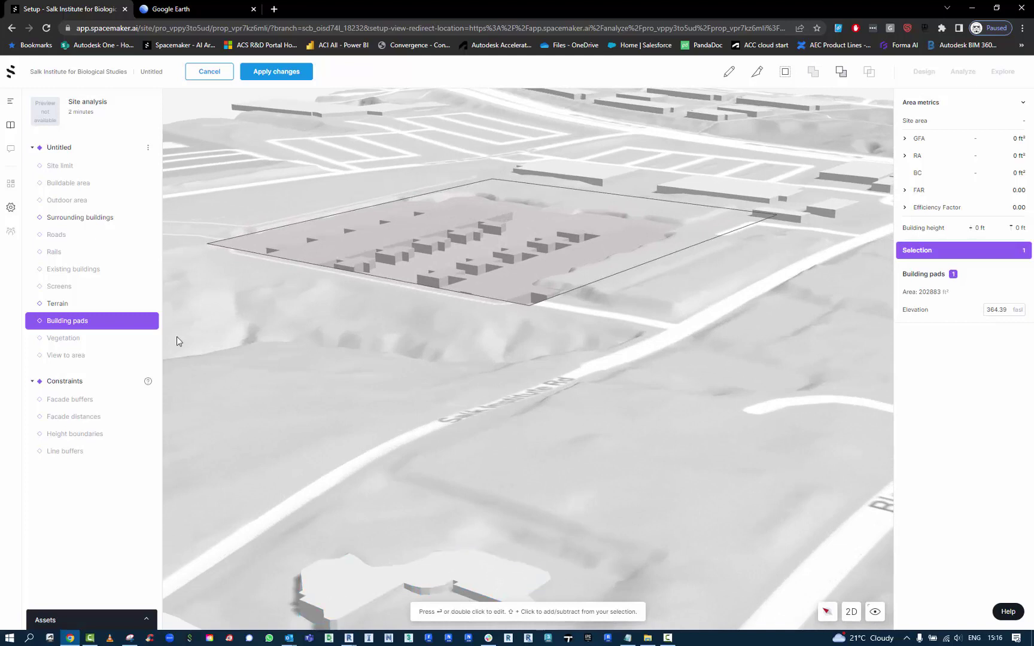
pyautogui.click(93, 221)
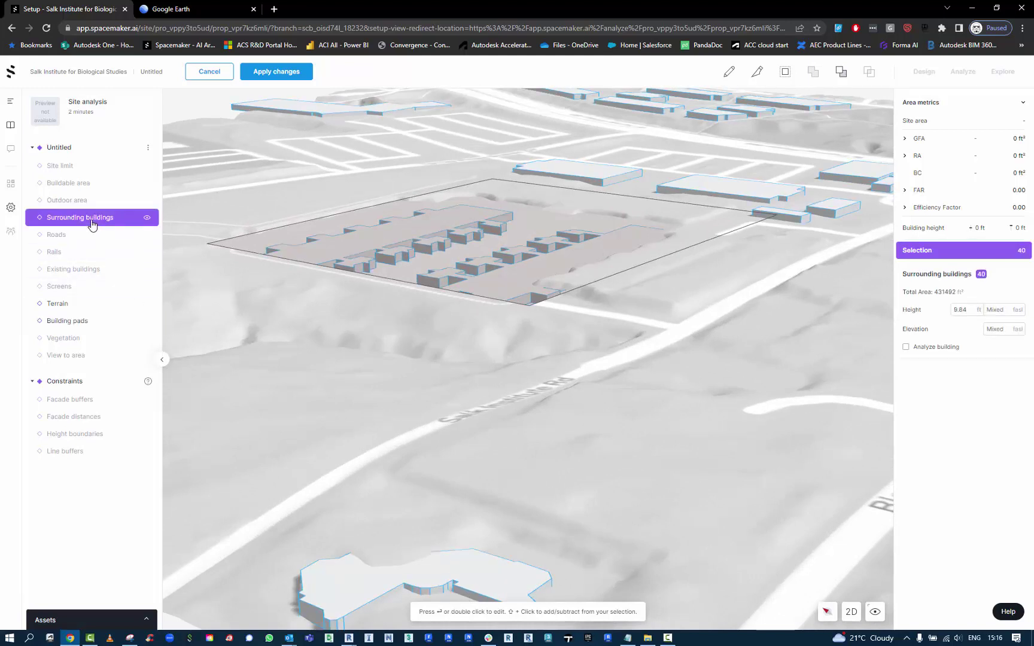
pyautogui.click(75, 202)
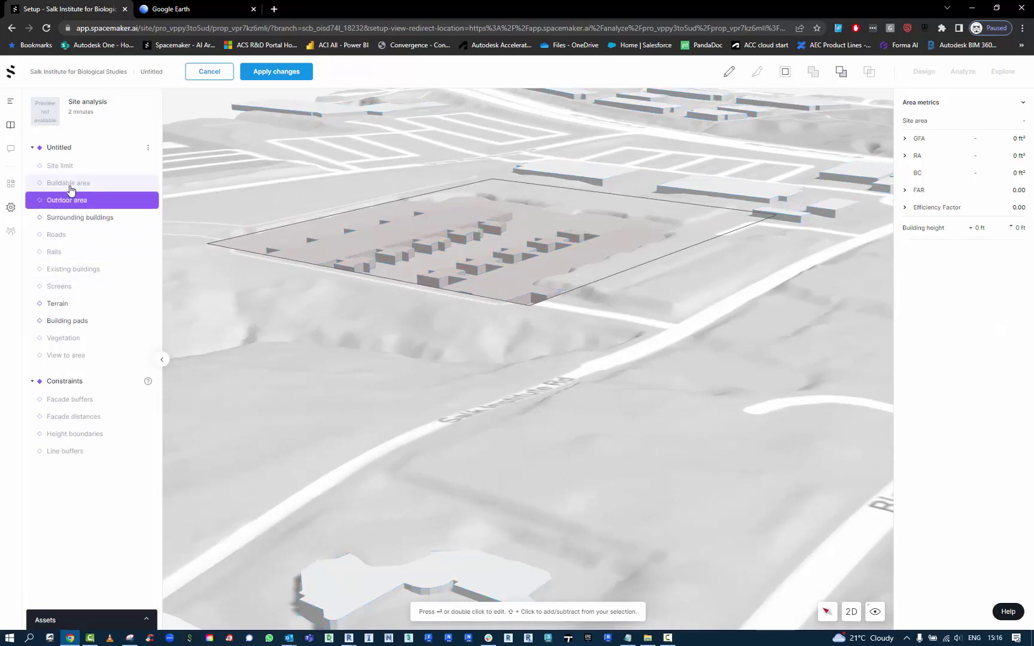
pyautogui.click(71, 189)
pyautogui.click(74, 217)
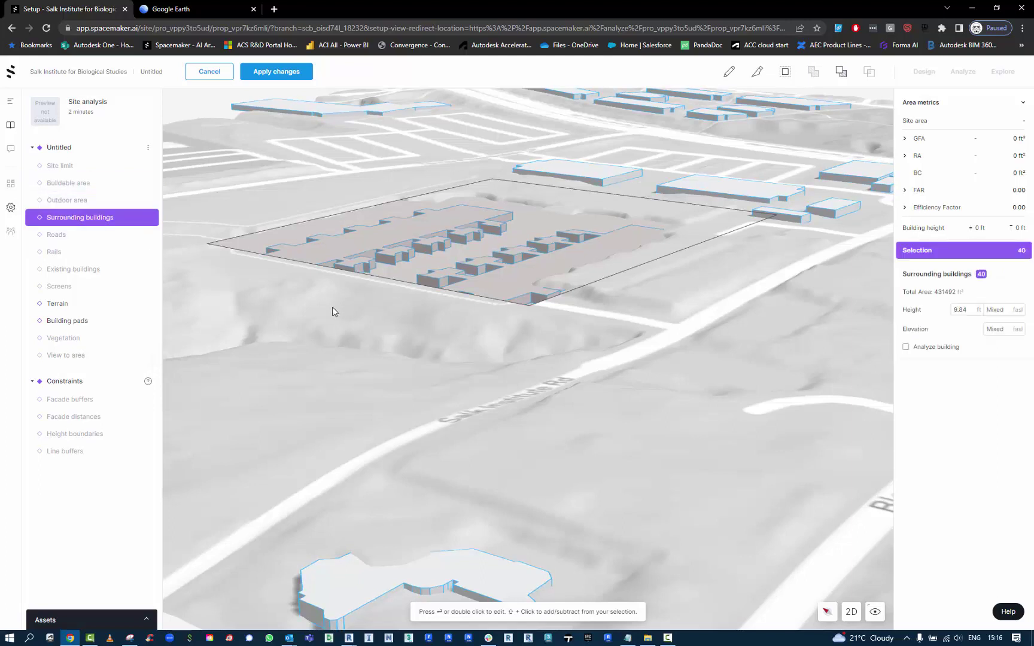
# Select and delete the surrounding buildings inside the pad, then start applying the edits
pyautogui.click(356, 252)
pyautogui.moveTo(361, 262); pyautogui.dragTo(518, 304)
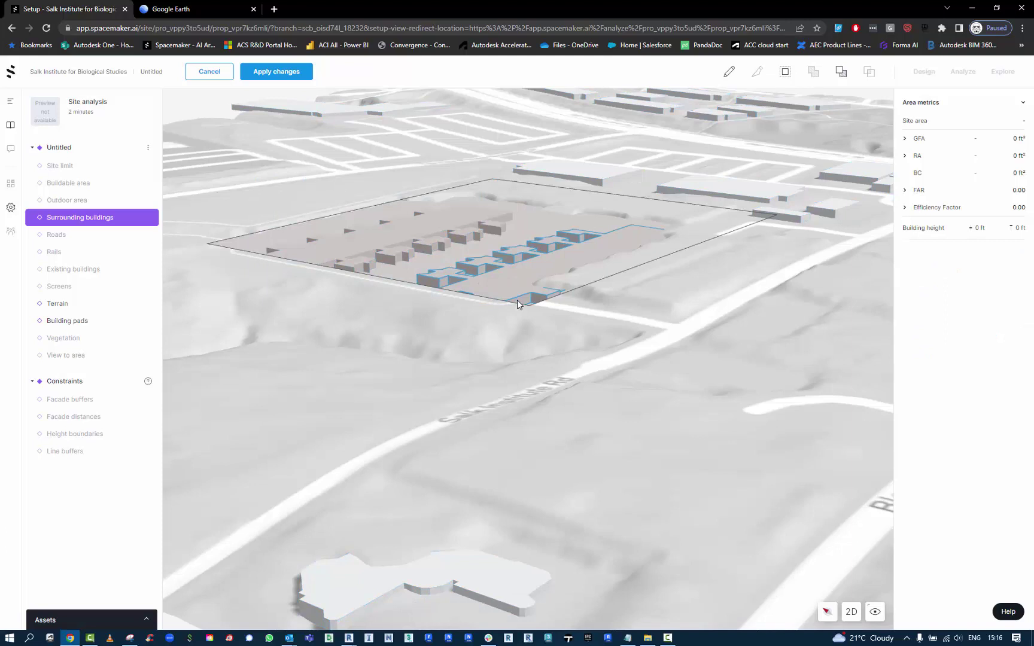
pyautogui.click(518, 300)
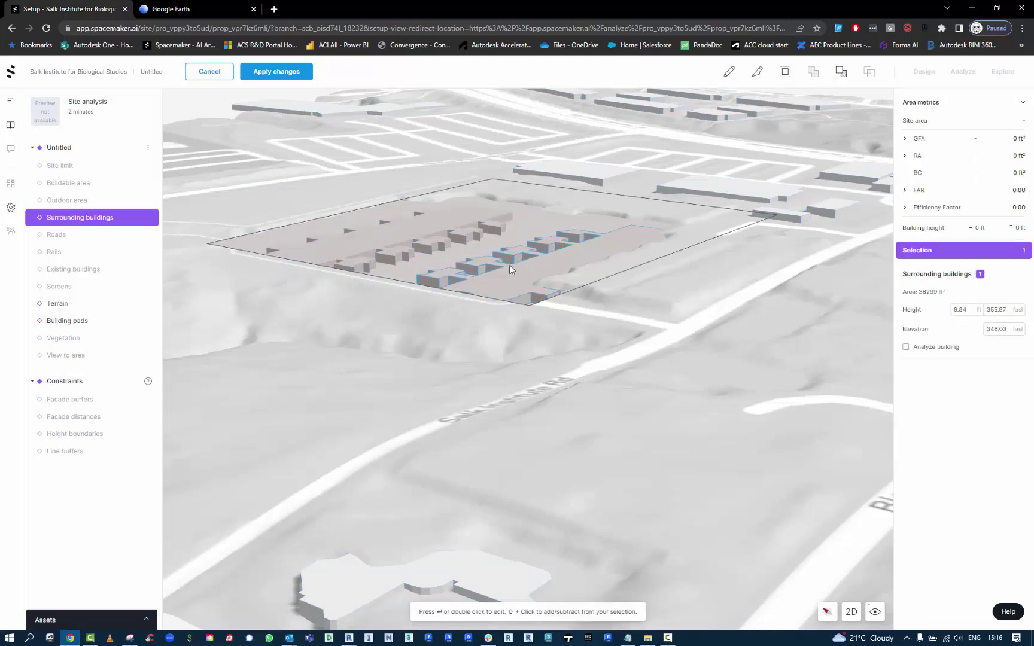
pyautogui.press('Delete')
pyautogui.moveTo(346, 364)
pyautogui.mouseDown(button='right')
pyautogui.moveTo(363, 390)
pyautogui.moveTo(348, 371)
pyautogui.mouseUp(button='right')
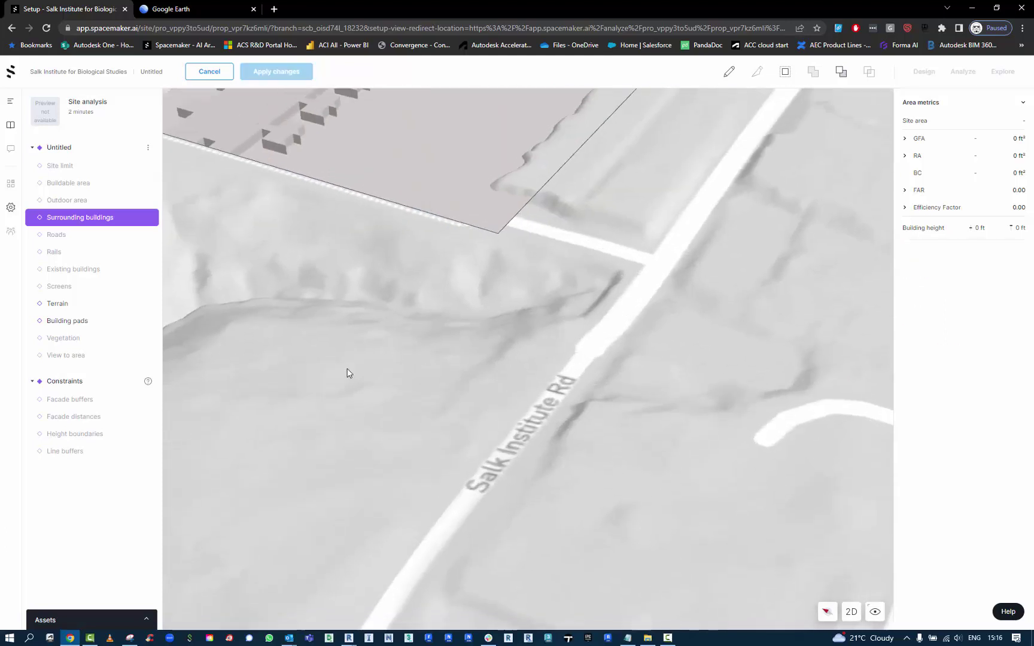
pyautogui.scroll(-2, 348, 368)
pyautogui.click(273, 153)
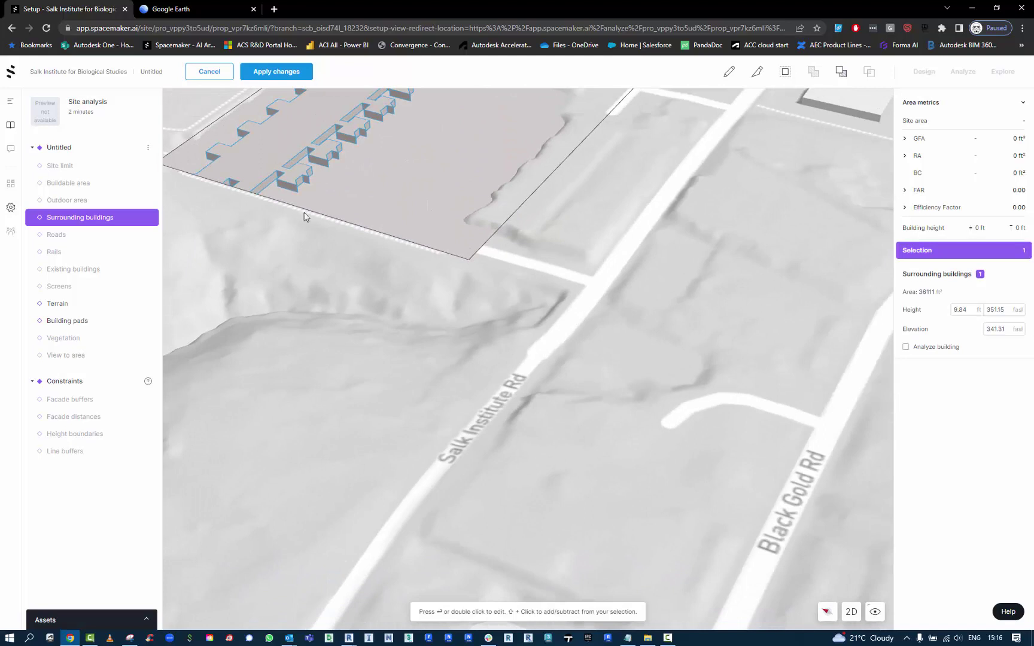
pyautogui.press('Escape')
pyautogui.scroll(-5, 321, 263)
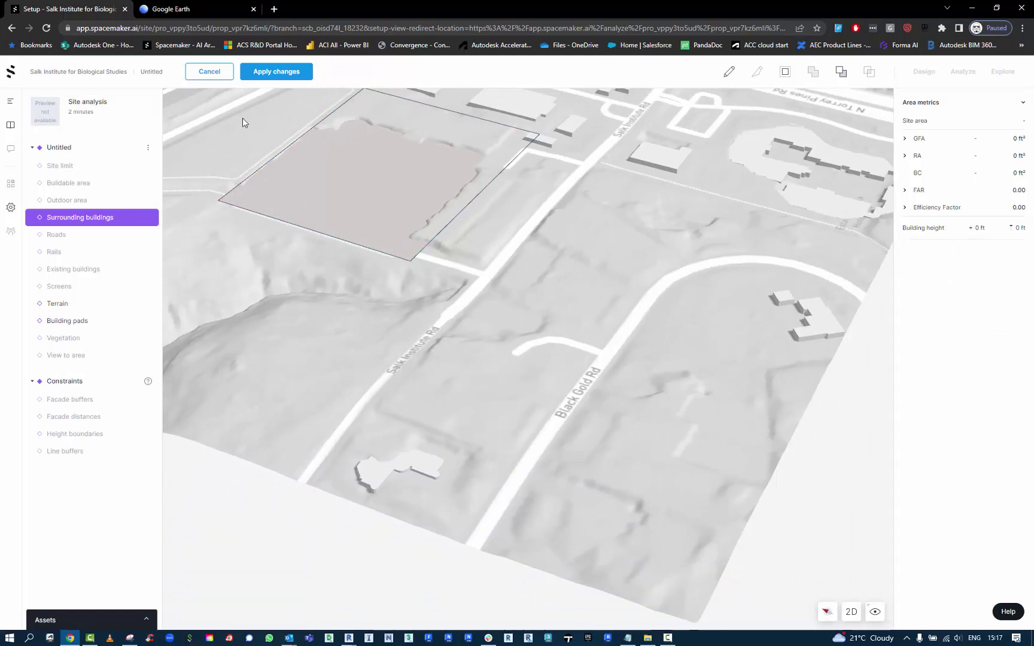
pyautogui.click(268, 81)
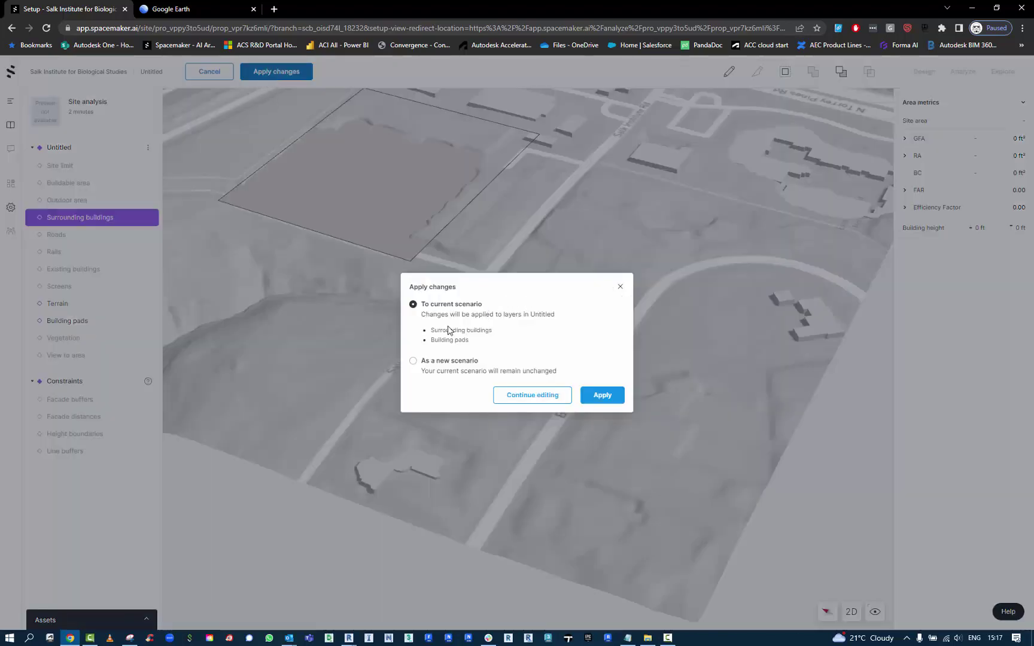
# Apply the new pad and building deletions to the current scenario
pyautogui.click(602, 395)
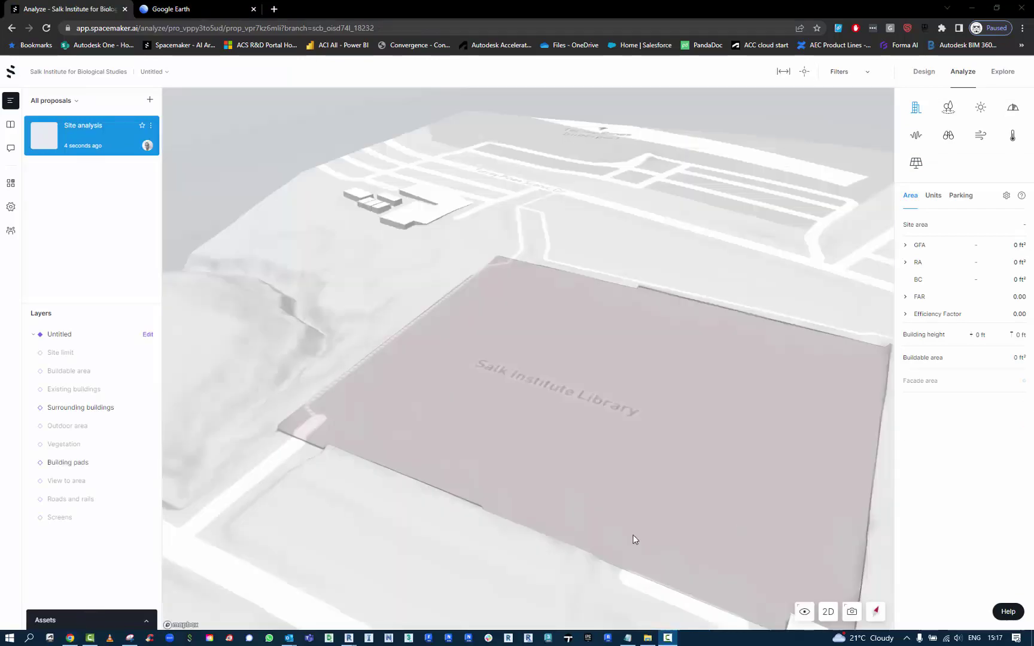
# Orbit and zoom around the flattened pad, then open the scene display options
pyautogui.moveTo(633, 535); pyautogui.dragTo(788, 510, button='right')
pyautogui.scroll(3, 659, 414)
pyautogui.moveTo(658, 415); pyautogui.dragTo(501, 443, button='right')
pyautogui.scroll(-2, 501, 444)
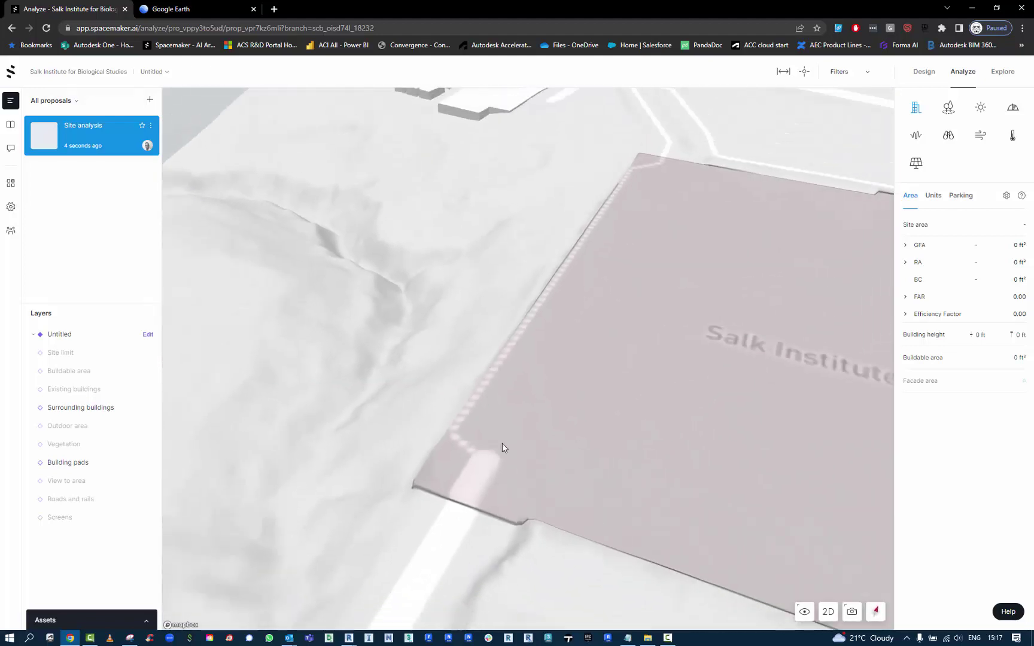
pyautogui.scroll(-3, 501, 443)
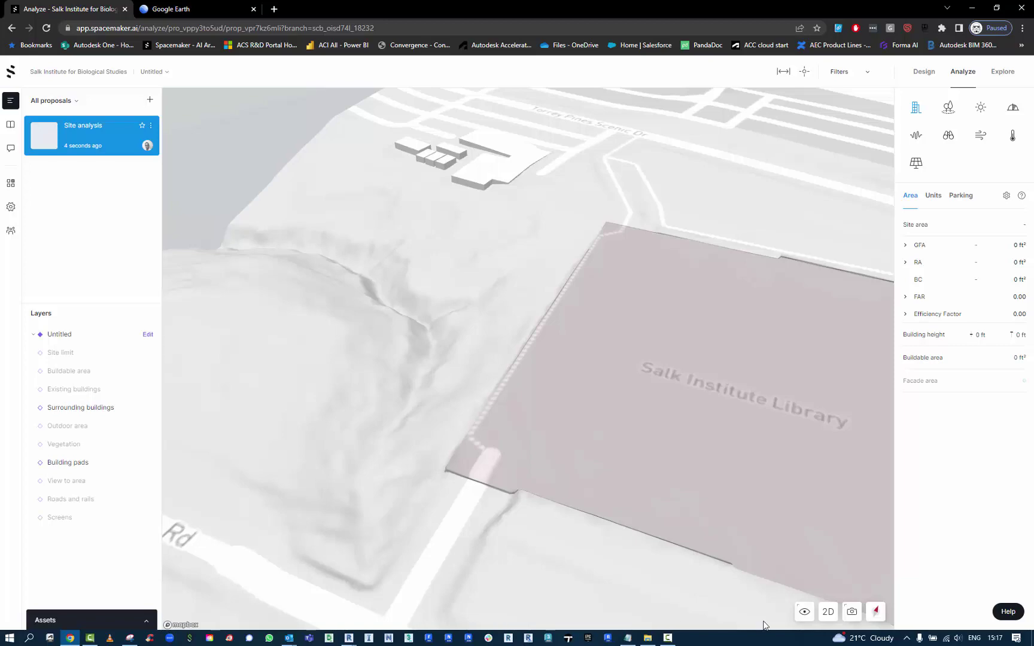
pyautogui.click(802, 616)
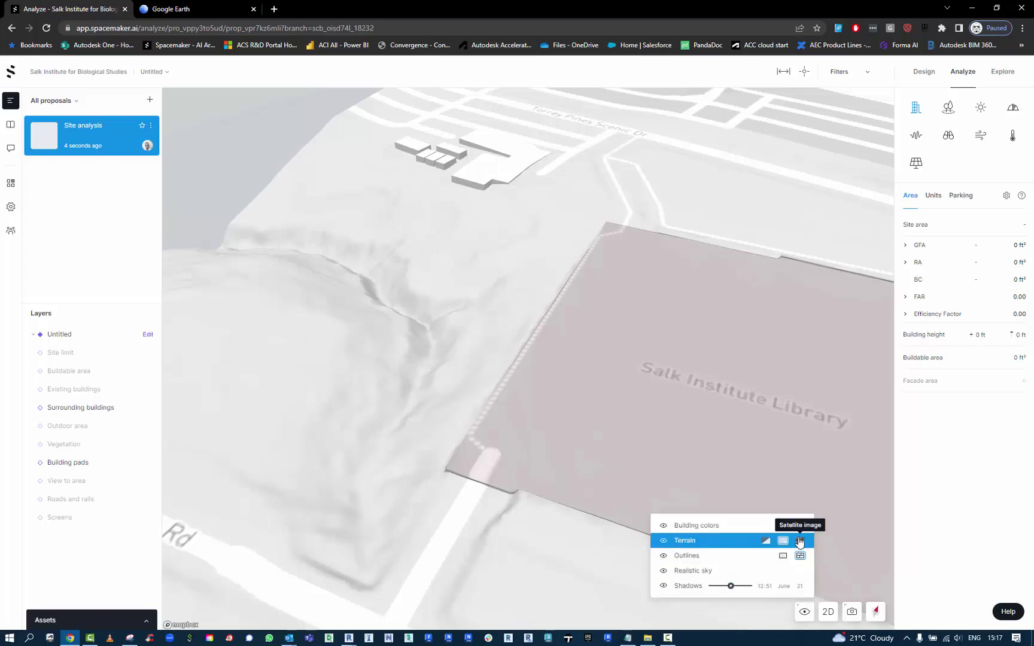
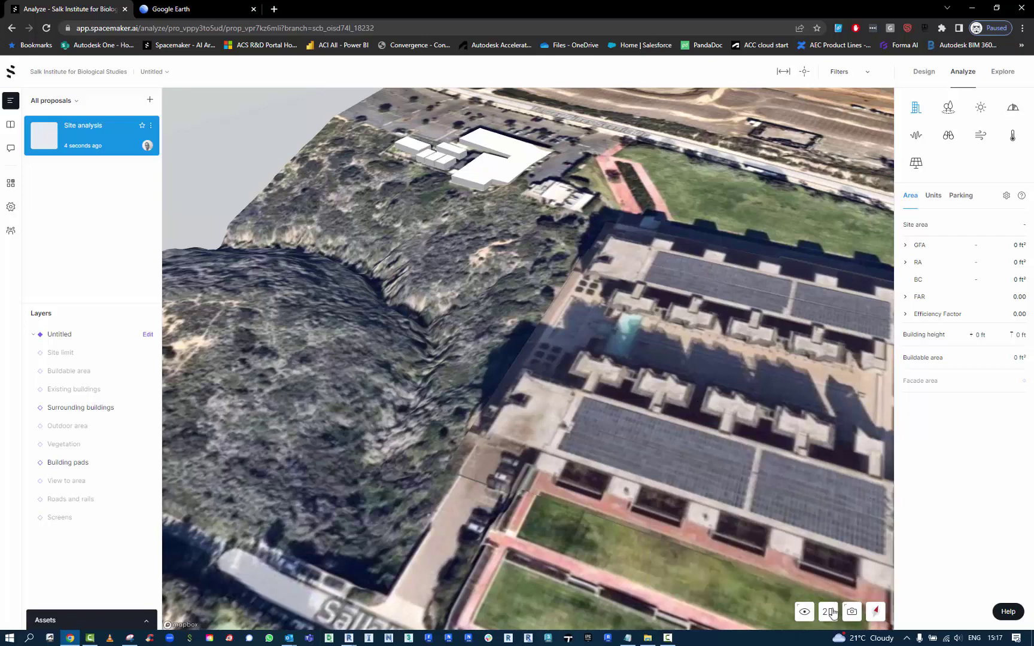
# Switch the Salk Institute site to a flat top-down 2D view
pyautogui.click(831, 612)
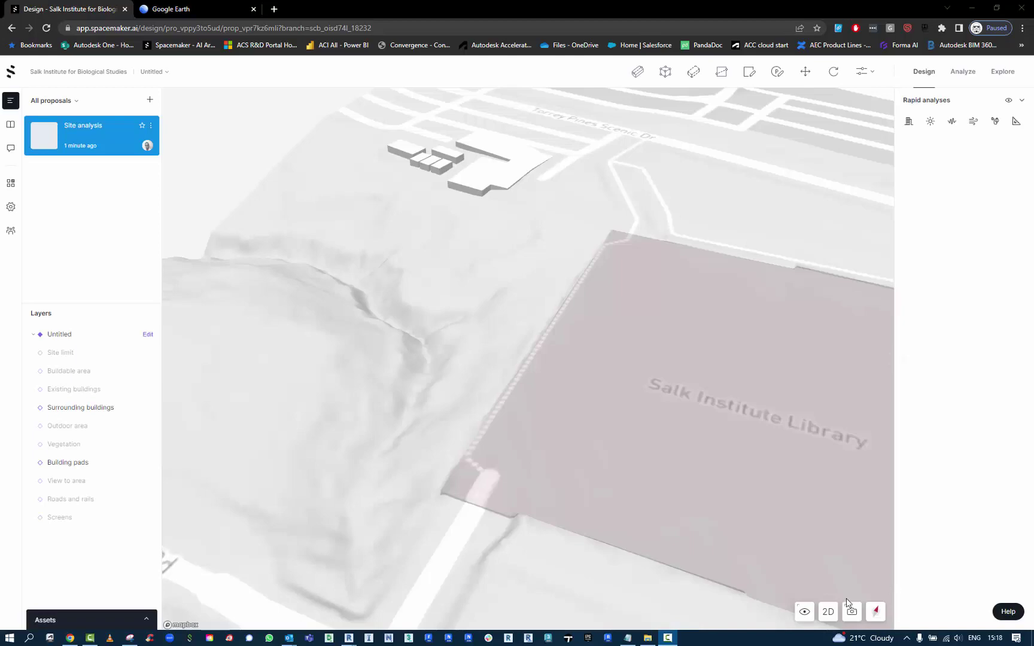
# In 2D plan, set the terrain display to Satellite image
pyautogui.click(829, 611)
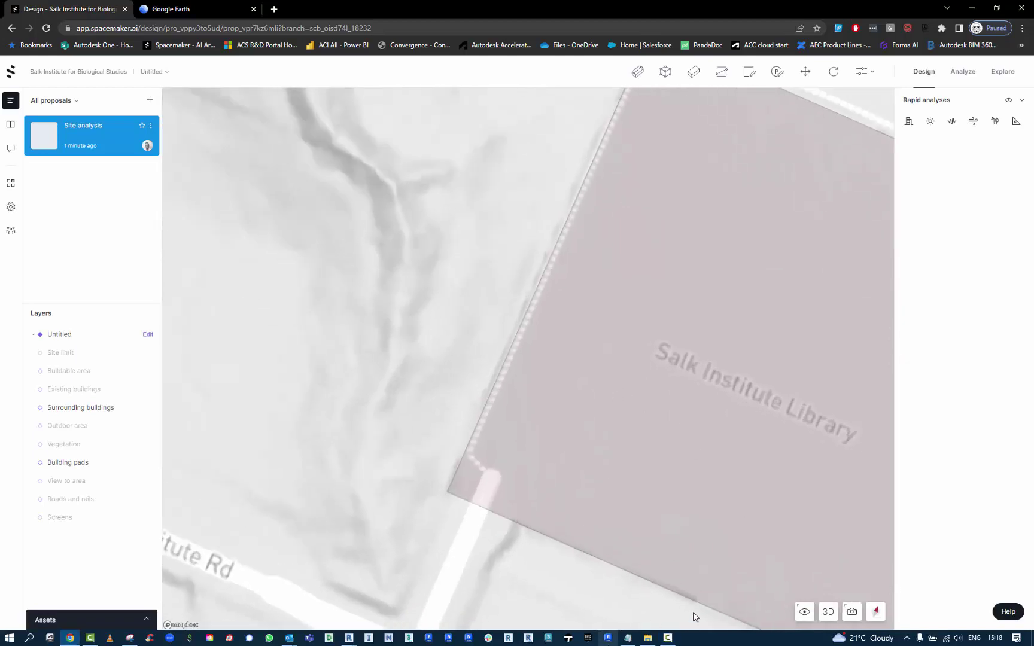
pyautogui.click(804, 611)
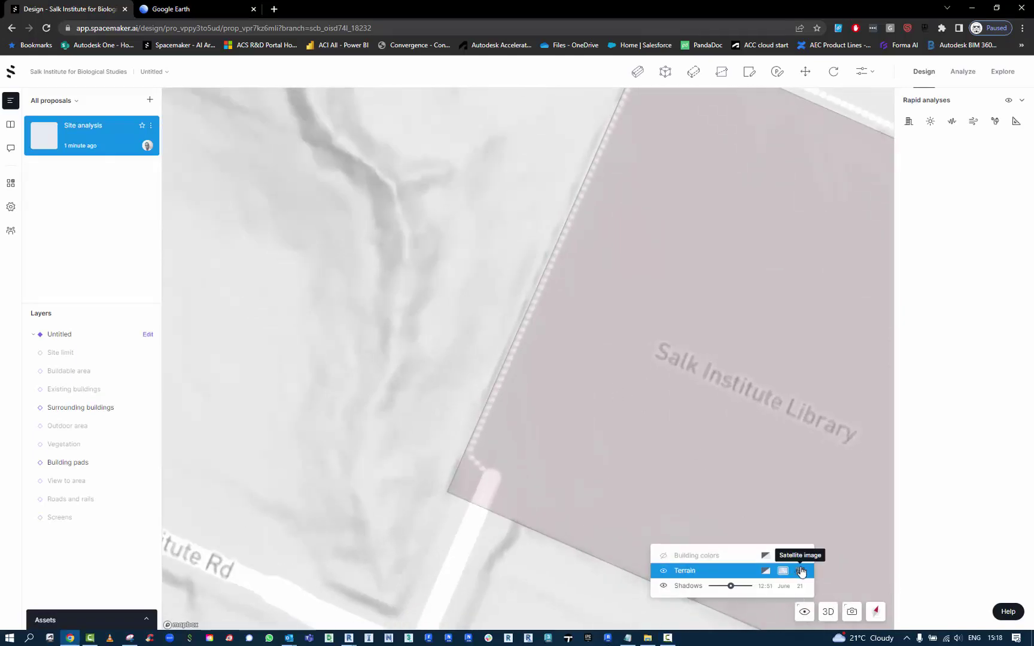
pyautogui.click(801, 572)
pyautogui.scroll(-5, 747, 474)
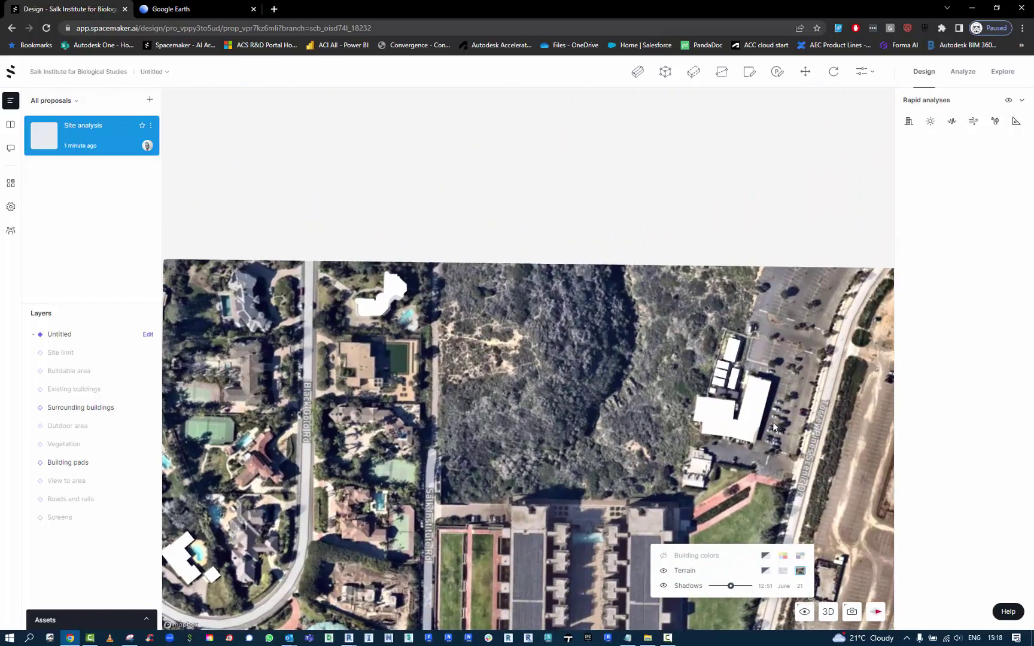
pyautogui.click(772, 413)
# Pan and zoom the plan in close on the Salk Institute lab wings
pyautogui.moveTo(717, 389); pyautogui.dragTo(726, 417, button='right')
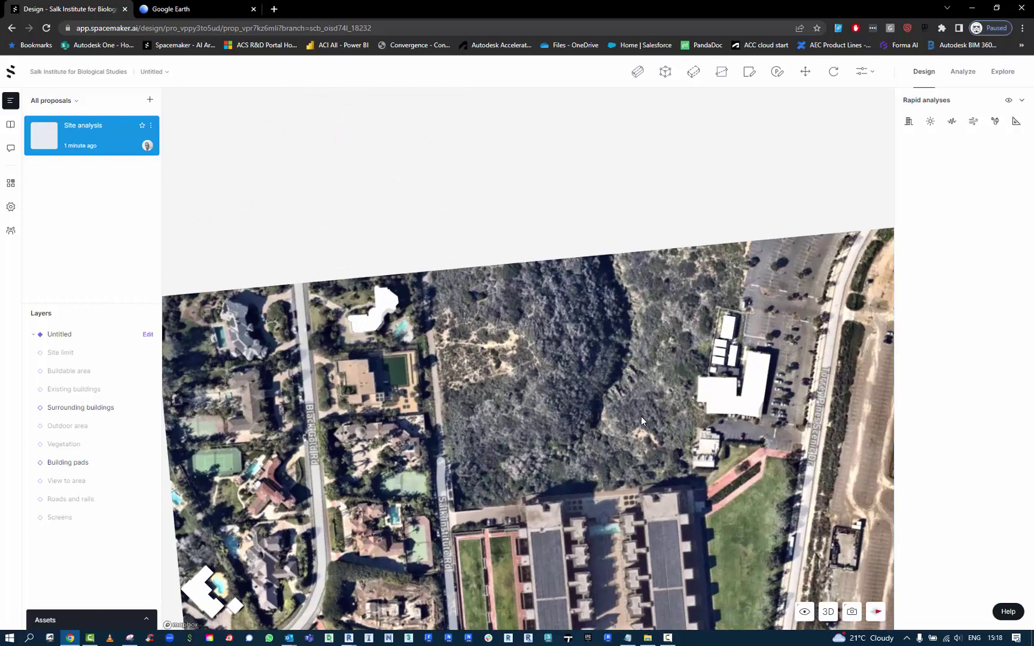
pyautogui.moveTo(633, 409); pyautogui.dragTo(567, 199)
pyautogui.scroll(2, 551, 370)
pyautogui.scroll(2, 552, 374)
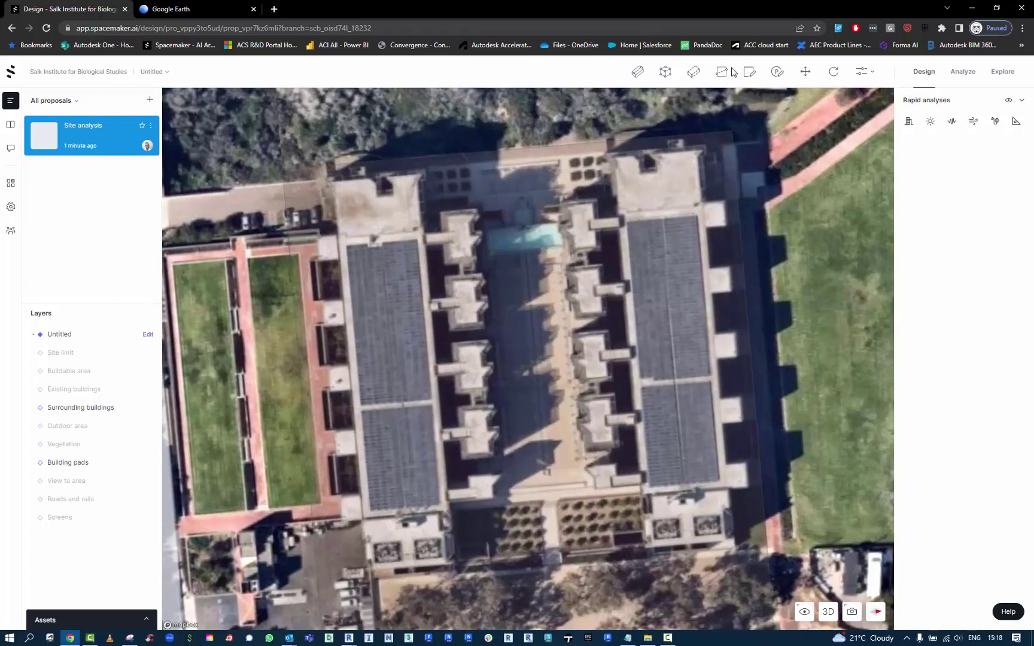
# Draw a 75 ft wide line building along the west lab wing, then view it in 3D
pyautogui.click(638, 73)
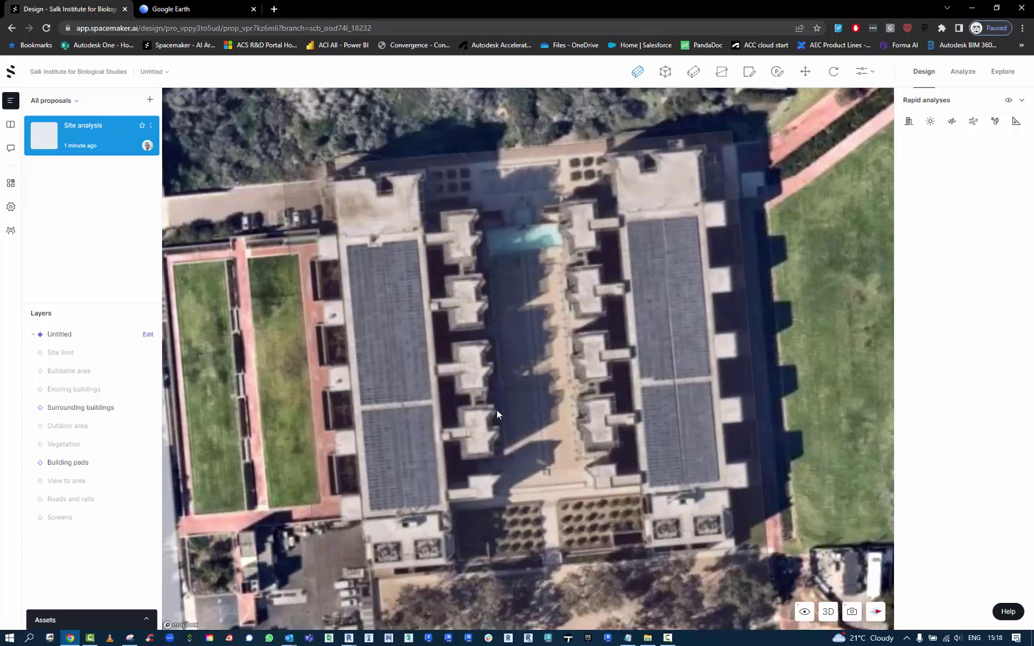
pyautogui.click(407, 511)
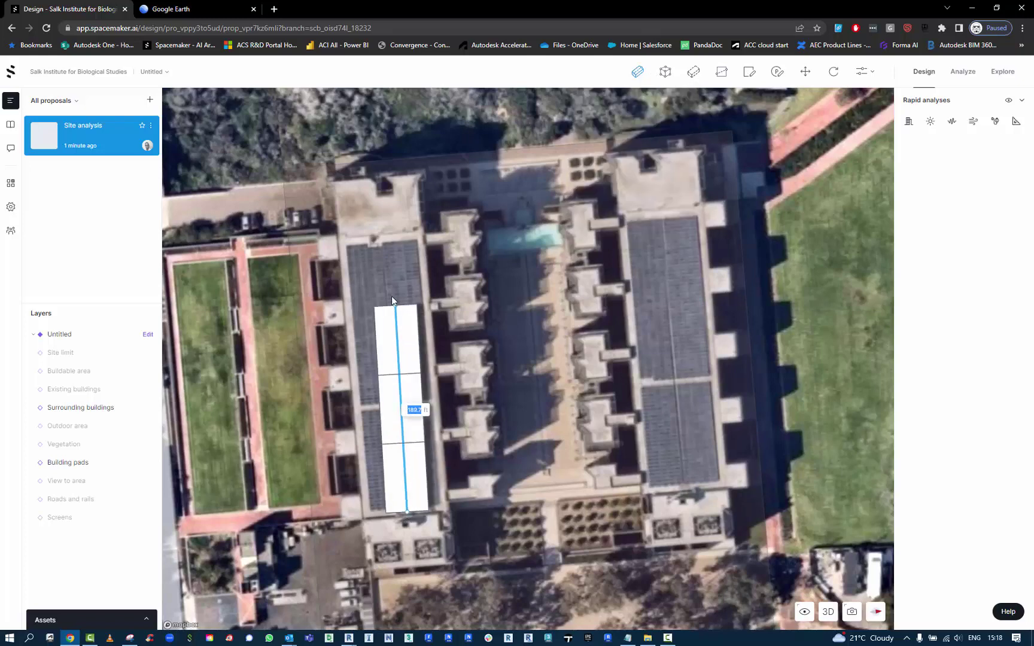
pyautogui.click(382, 241)
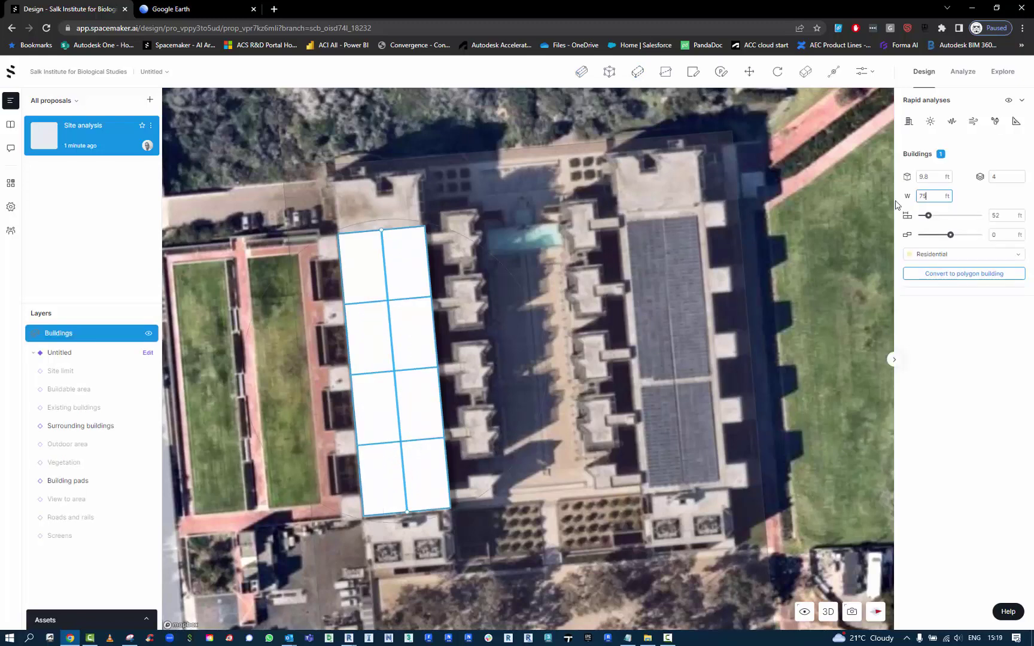
pyautogui.write('75')
pyautogui.press('Return')
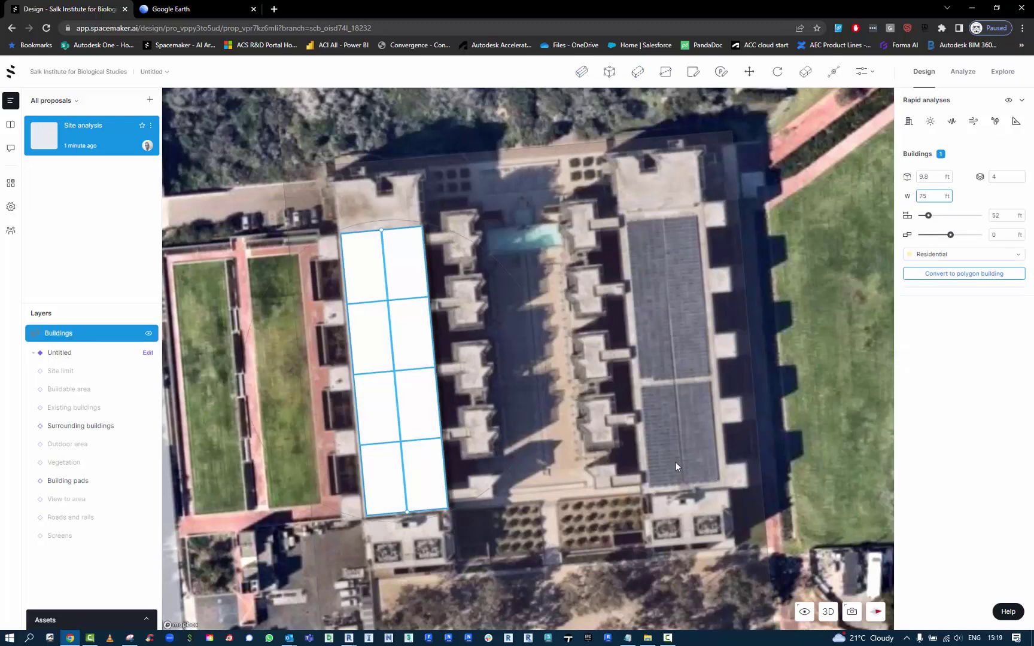
pyautogui.click(828, 612)
pyautogui.moveTo(357, 501); pyautogui.dragTo(418, 493, button='right')
# In Google Earth, zoom, rotate and tilt around the Salk lab facades and grass terraces, then return to Spacemaker
pyautogui.click(155, 8)
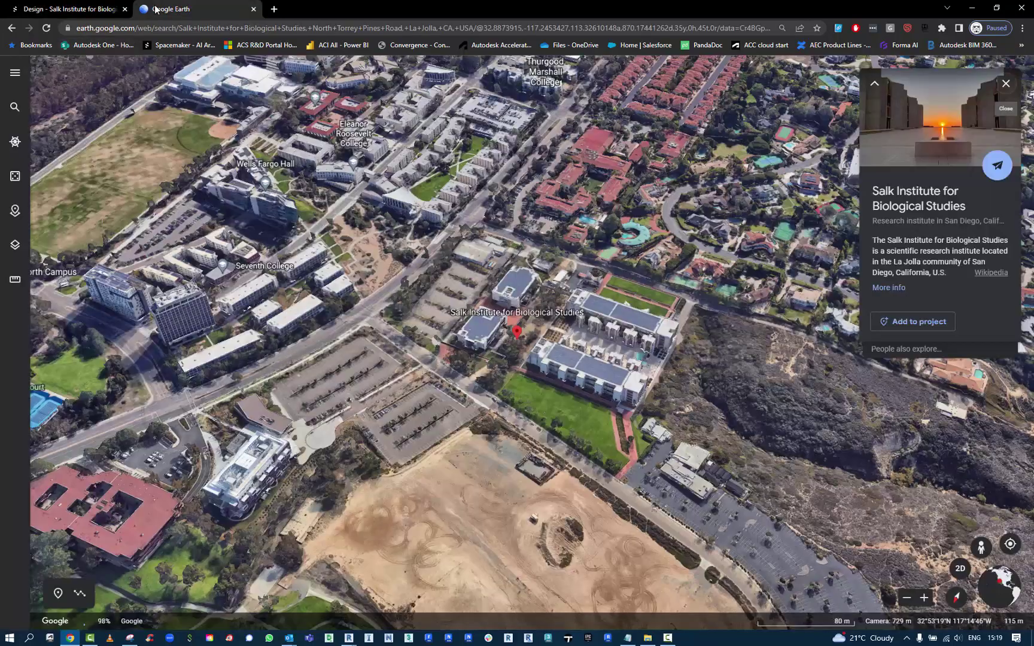
pyautogui.scroll(8, 414, 415)
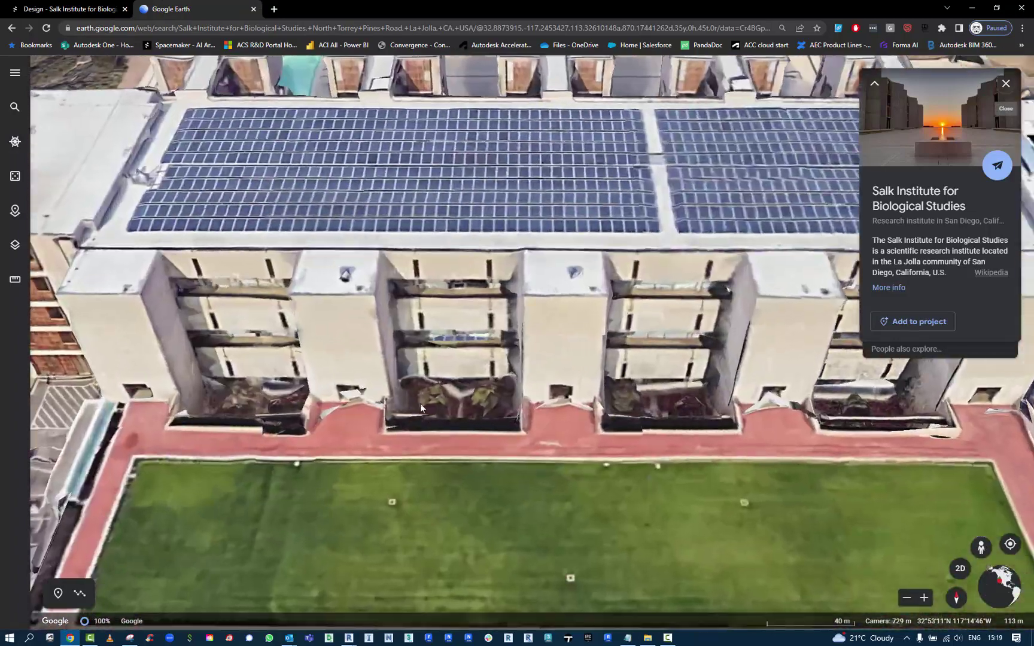
pyautogui.scroll(3, 420, 407)
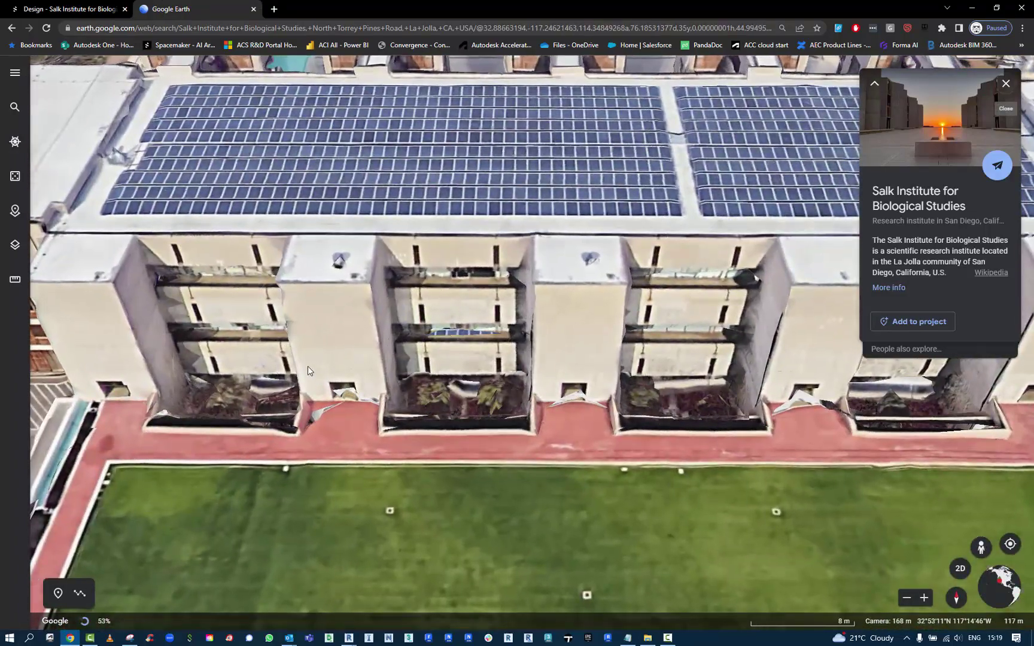
pyautogui.scroll(-2, 307, 367)
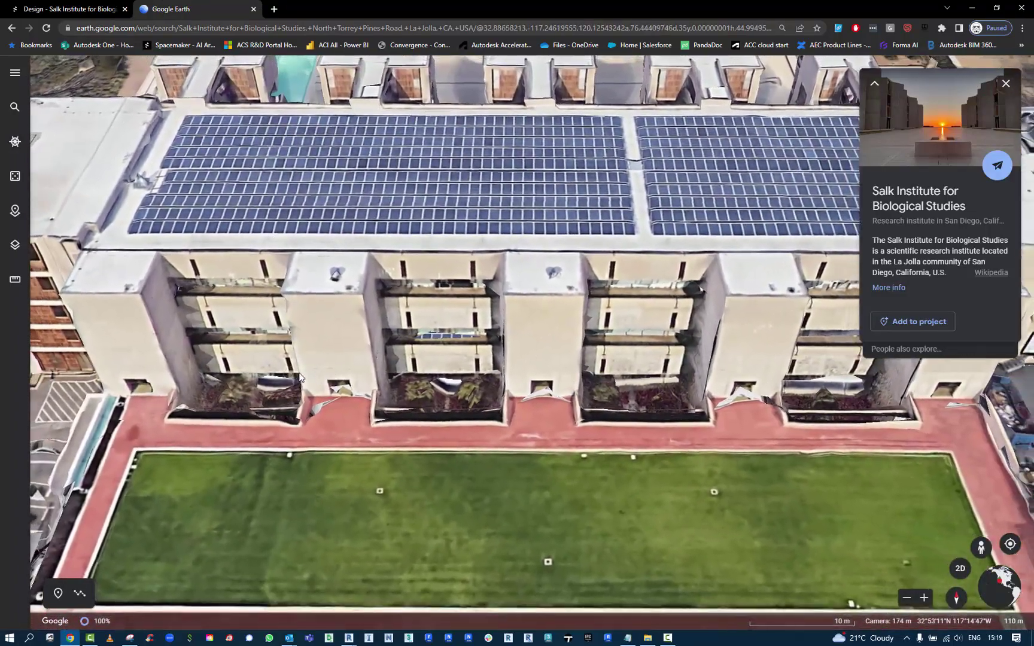
pyautogui.moveTo(300, 377); pyautogui.dragTo(352, 372)
pyautogui.moveTo(349, 354); pyautogui.dragTo(635, 330, button='middle')
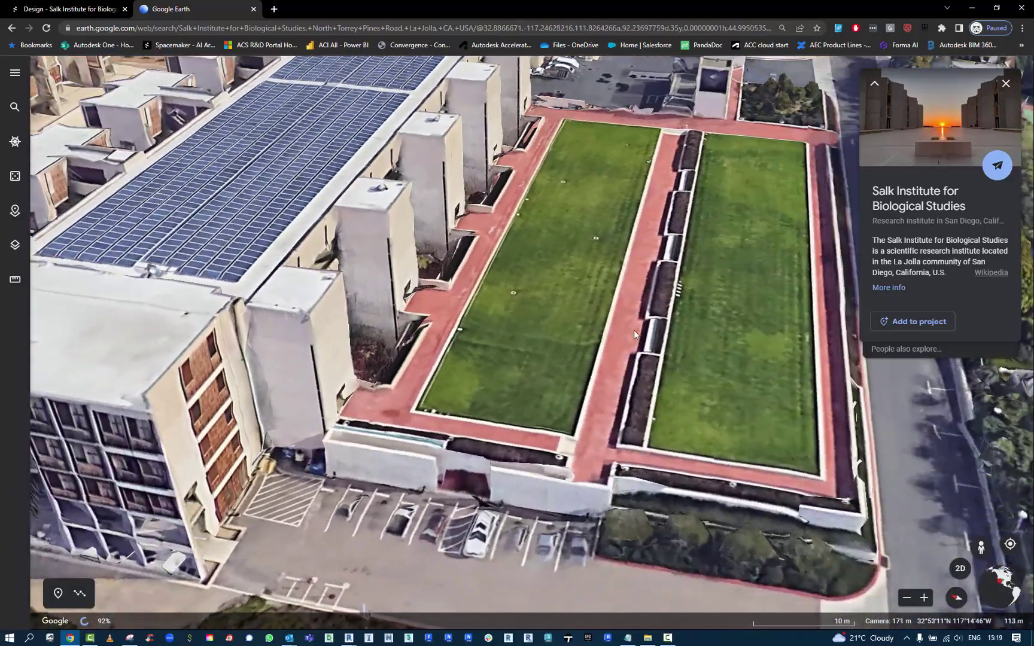
pyautogui.moveTo(633, 329); pyautogui.dragTo(735, 269)
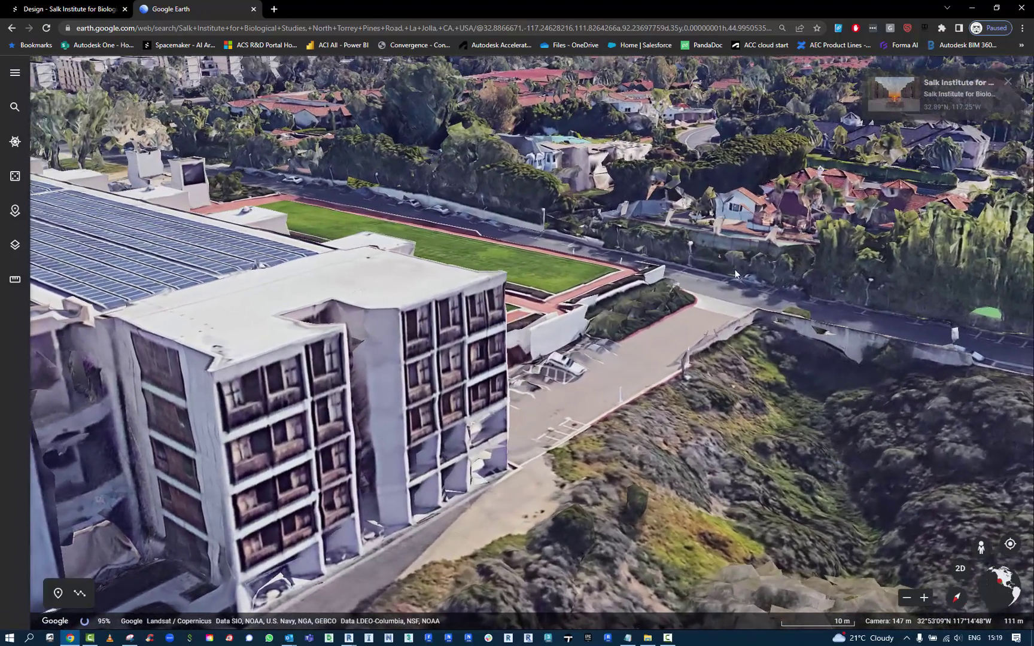
pyautogui.moveTo(734, 270); pyautogui.dragTo(733, 233, button='middle')
pyautogui.click(68, 9)
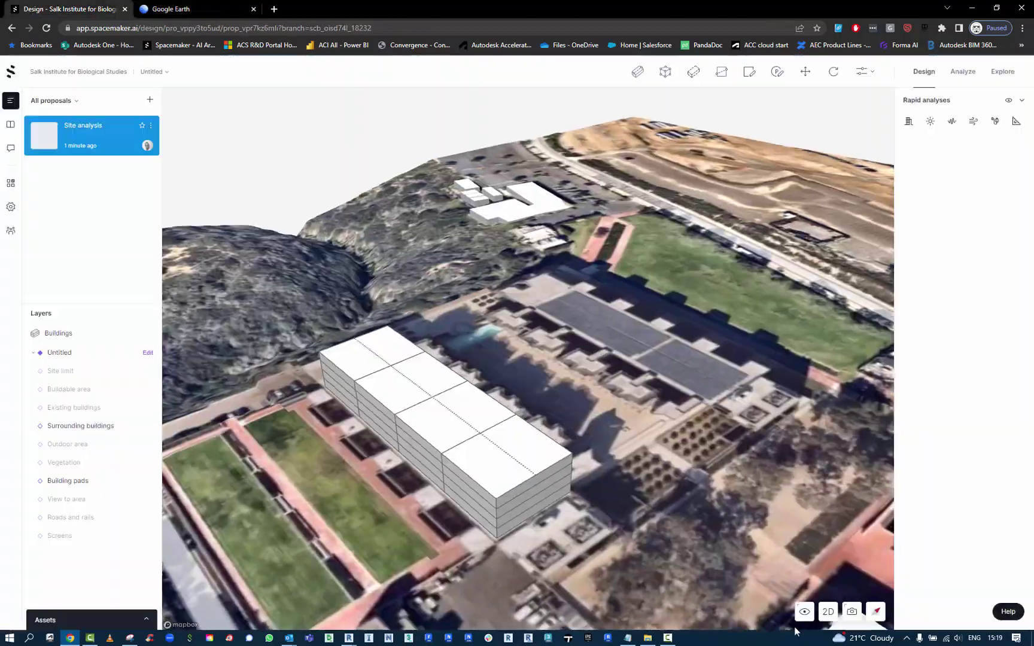
# Set the west wing block's function to Commercial and convert it to a polygon building
pyautogui.click(827, 611)
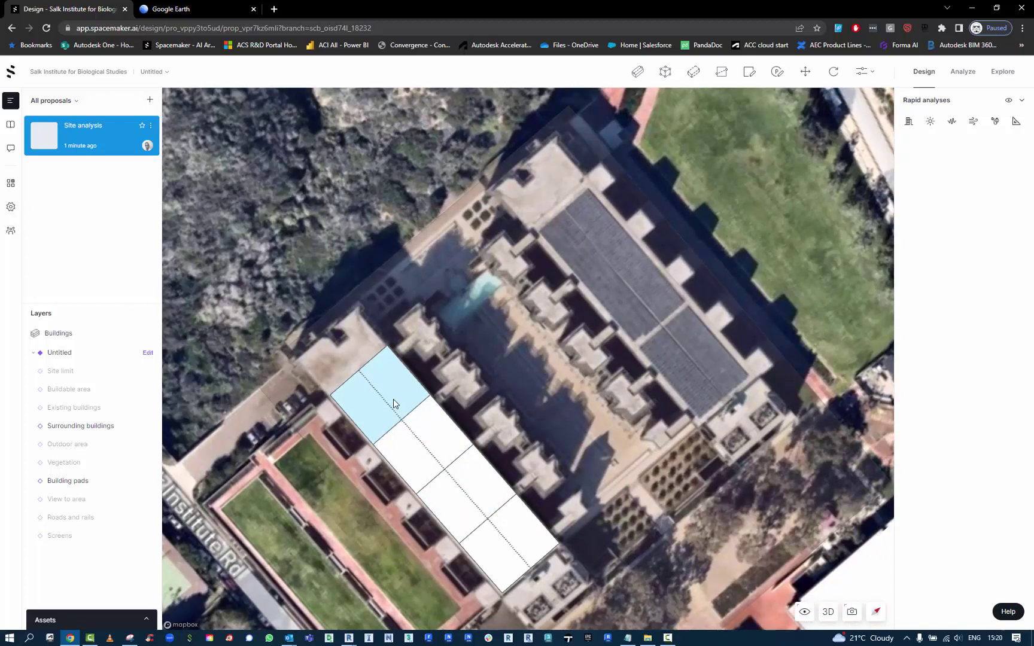
pyautogui.rightClick(527, 507)
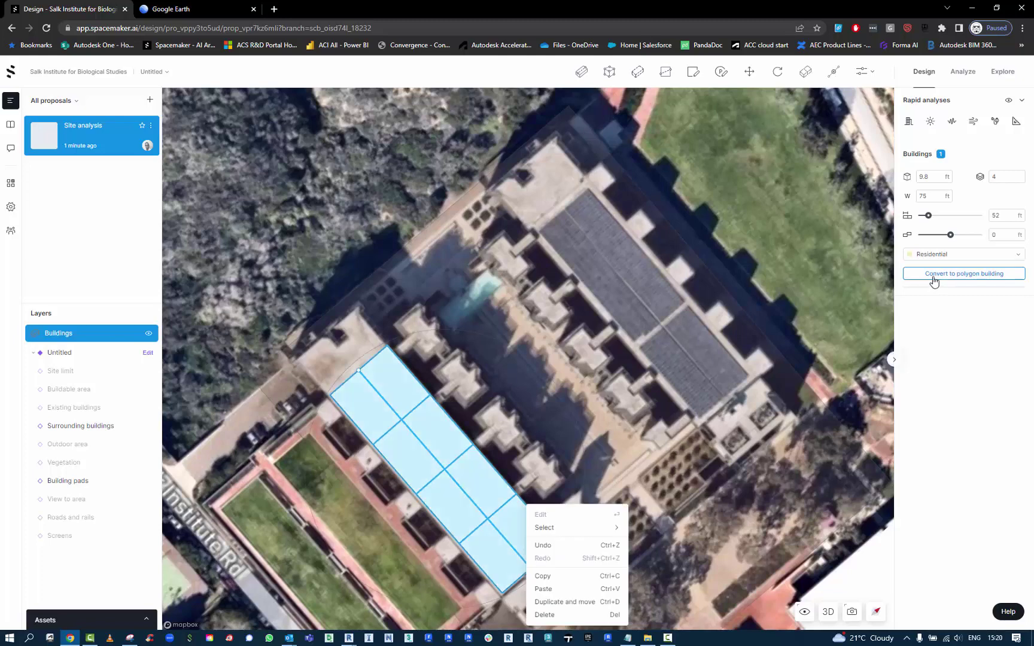
pyautogui.click(937, 257)
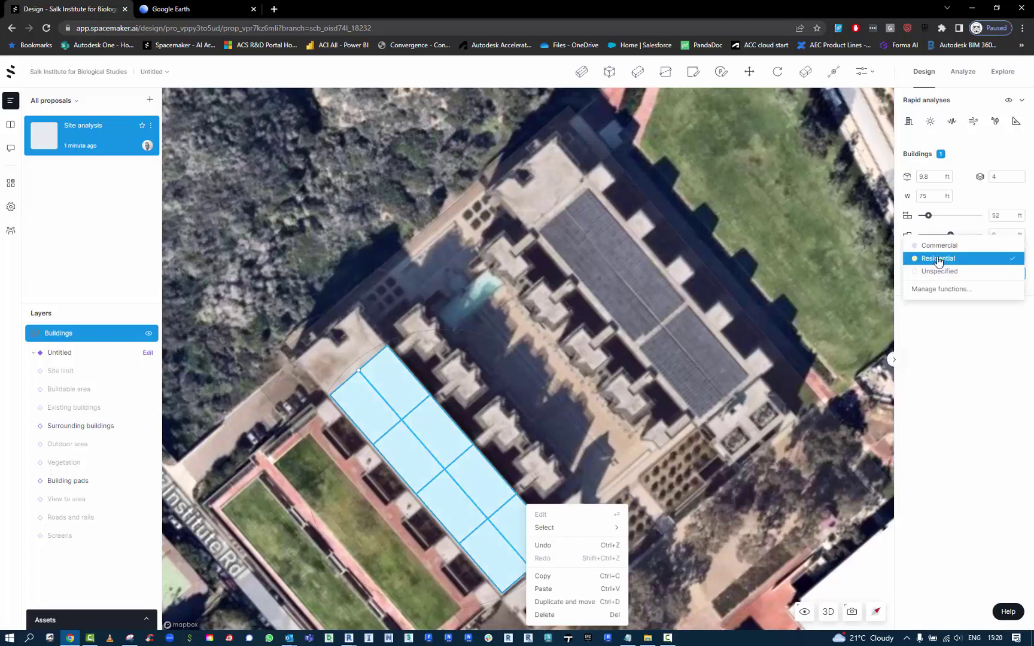
pyautogui.click(940, 244)
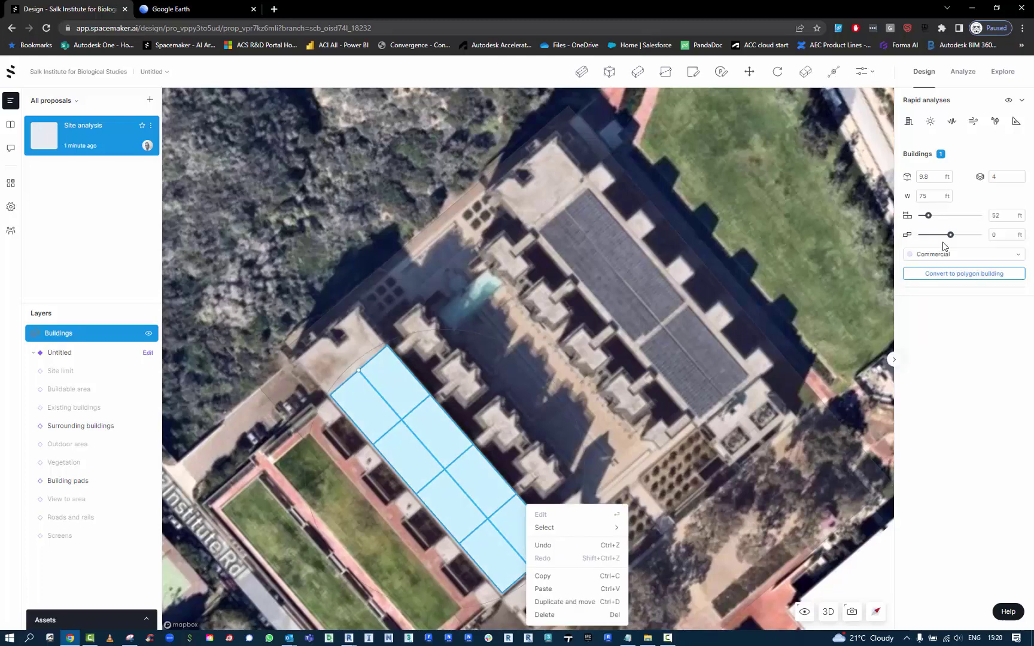
pyautogui.click(944, 280)
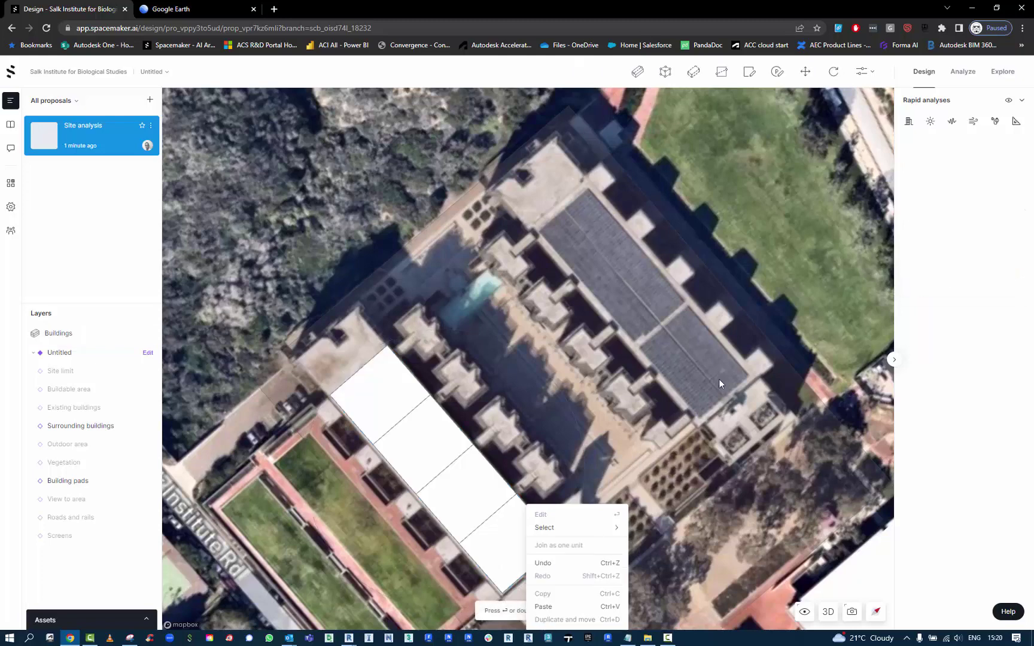
pyautogui.click(505, 412)
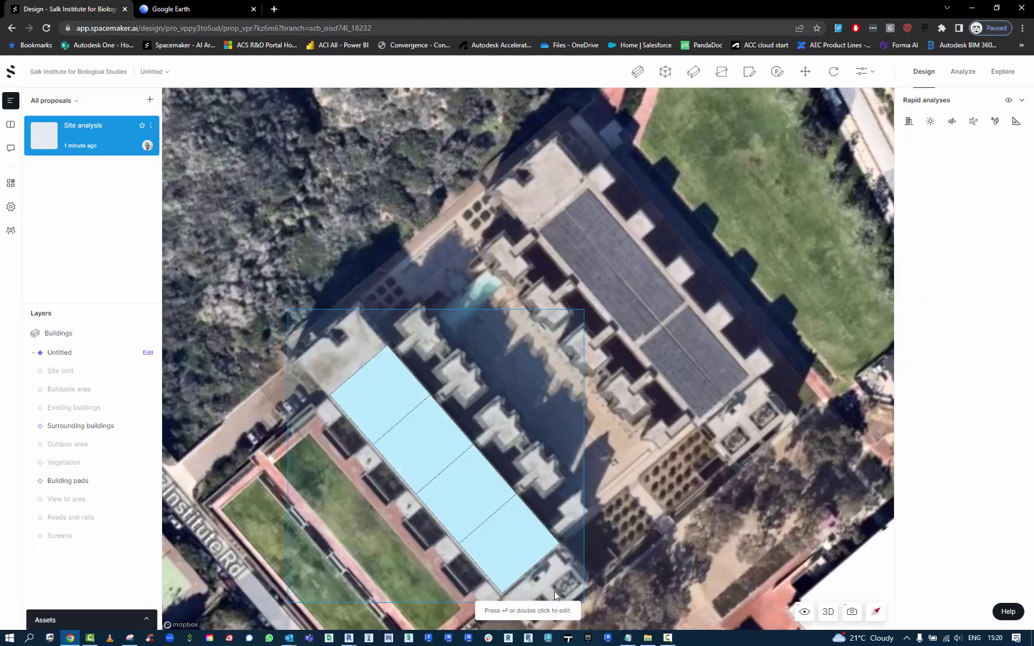
# Join the polygon building's units into one unit
pyautogui.click(505, 541)
pyautogui.rightClick(504, 542)
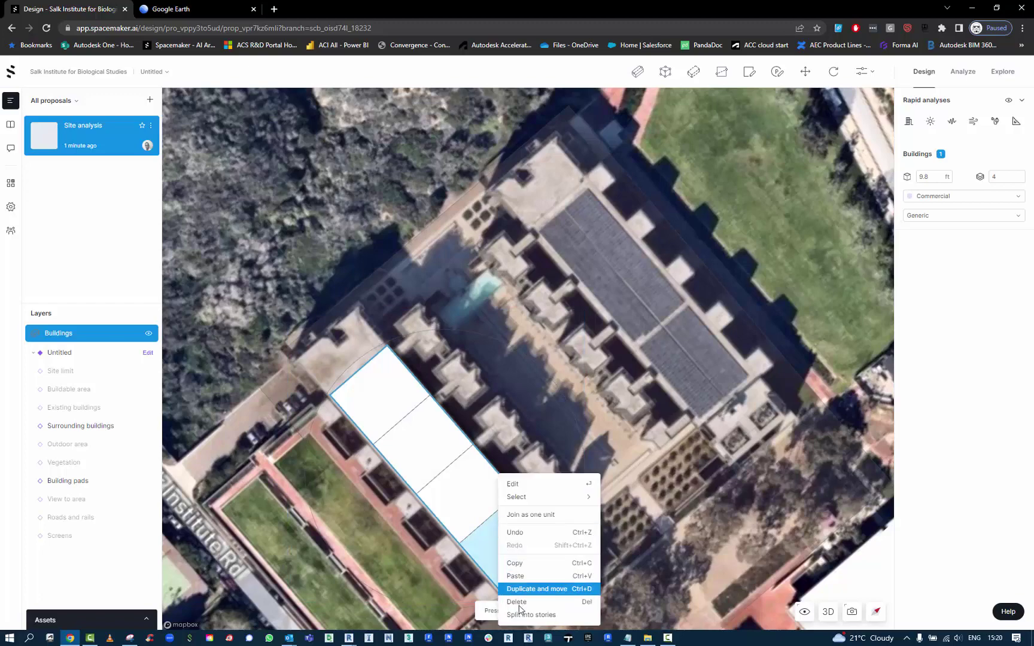
pyautogui.click(521, 514)
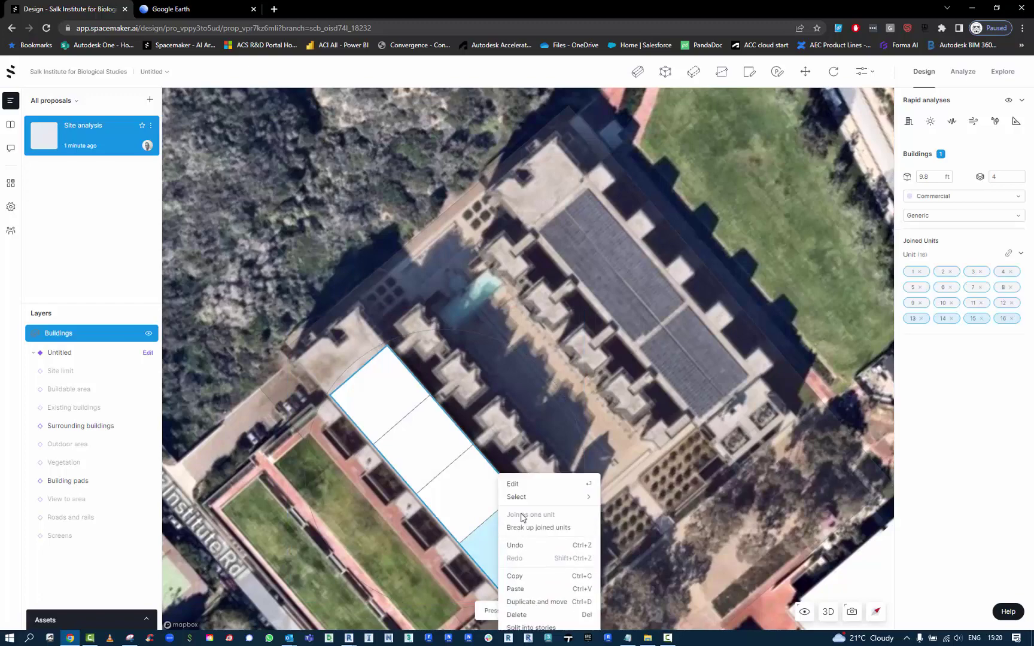
pyautogui.click(751, 527)
pyautogui.moveTo(442, 528); pyautogui.dragTo(612, 387, button='right')
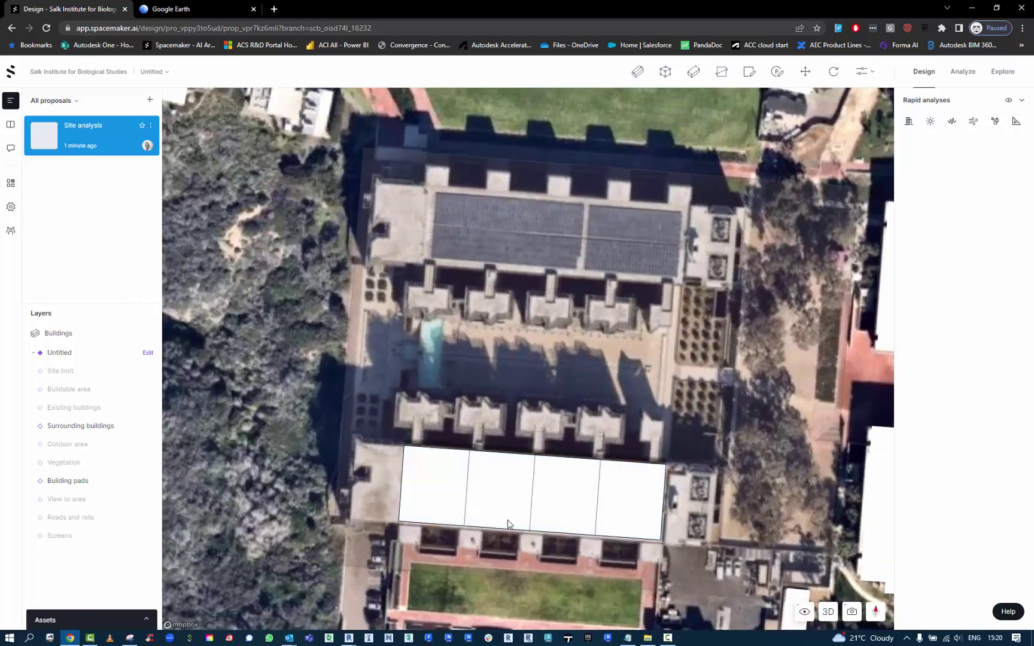
# Inspect the joined commercial block in 3D, then return to the plan view
pyautogui.click(828, 611)
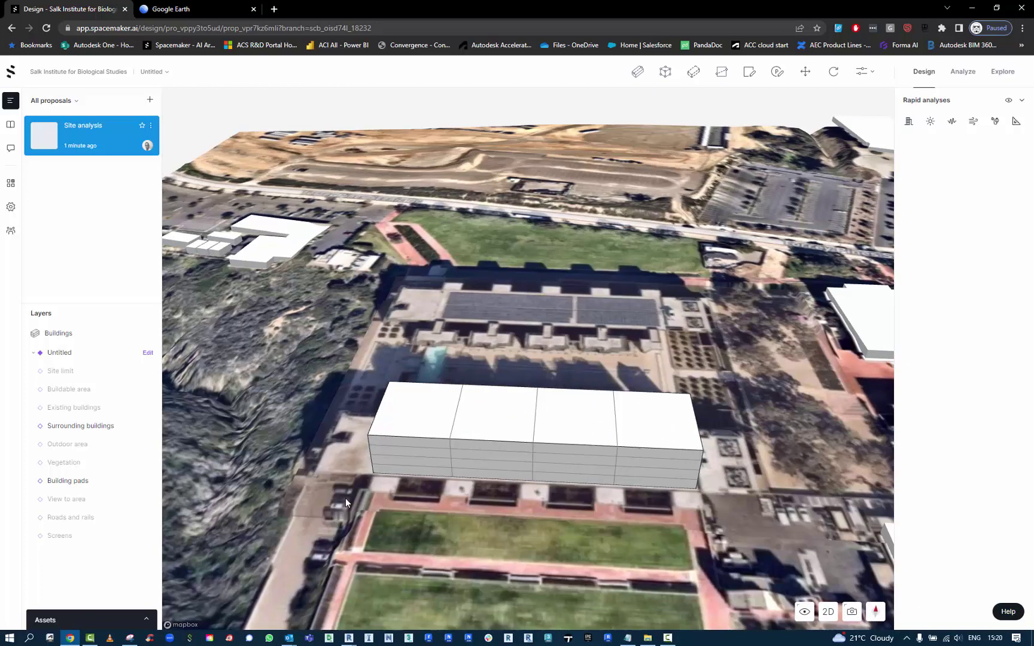
pyautogui.moveTo(345, 499); pyautogui.dragTo(600, 429, button='right')
pyautogui.click(600, 430)
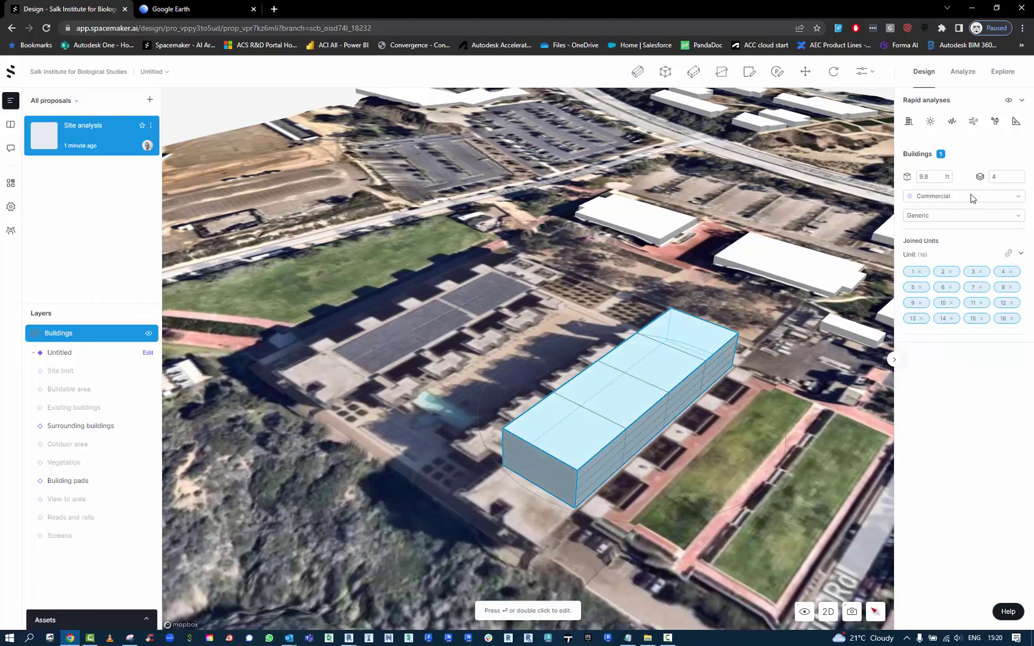
pyautogui.click(804, 282)
pyautogui.moveTo(727, 445); pyautogui.dragTo(544, 461)
pyautogui.click(834, 618)
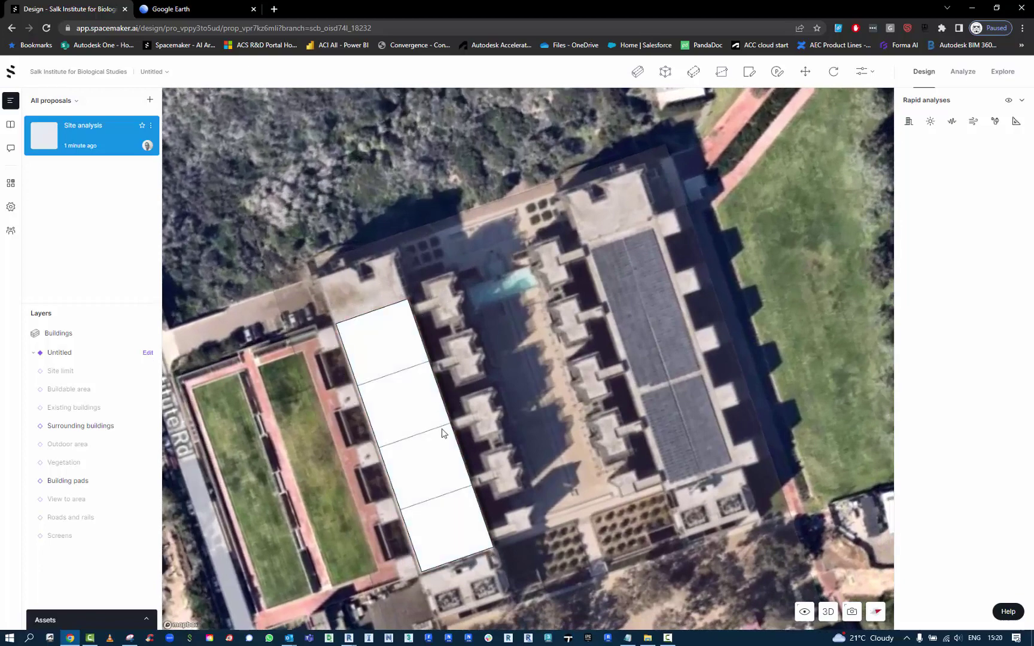
pyautogui.scroll(3, 421, 276)
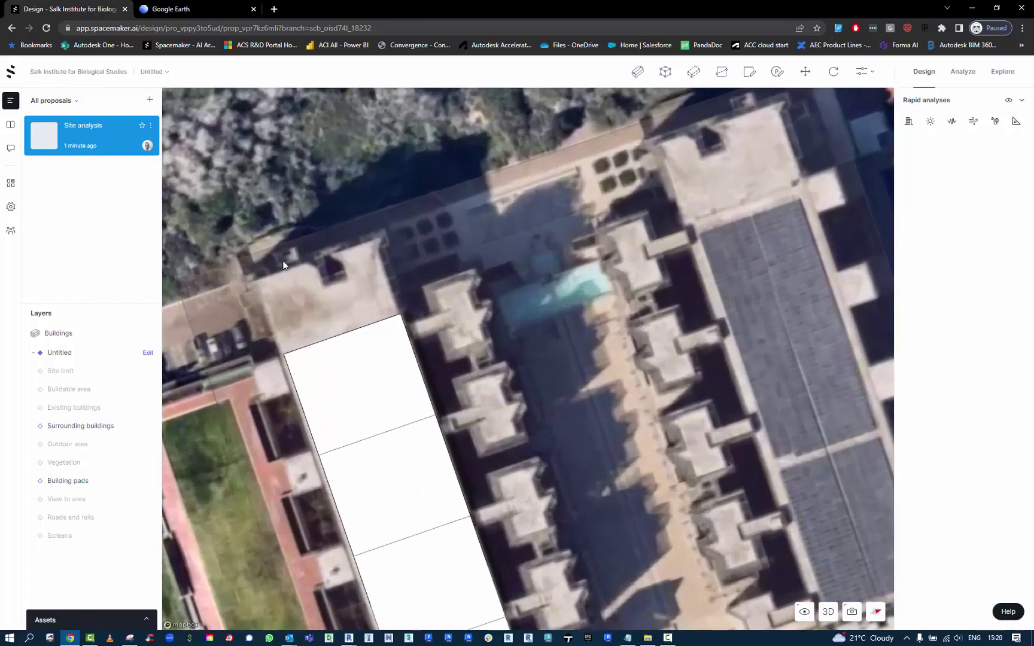
pyautogui.click(180, 10)
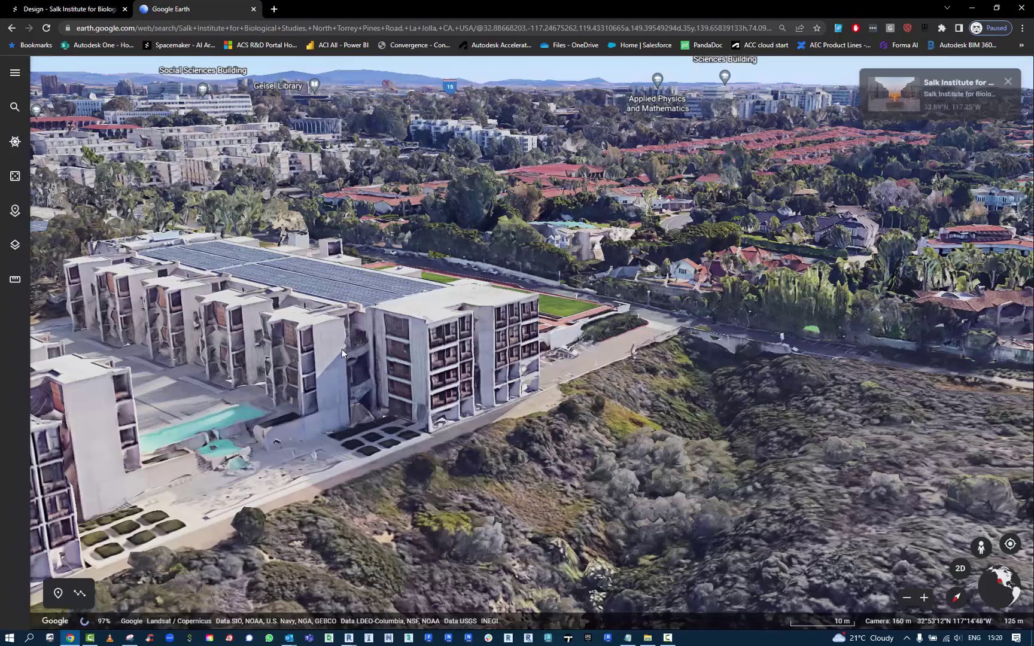
pyautogui.scroll(2, 342, 349)
pyautogui.scroll(5, 261, 328)
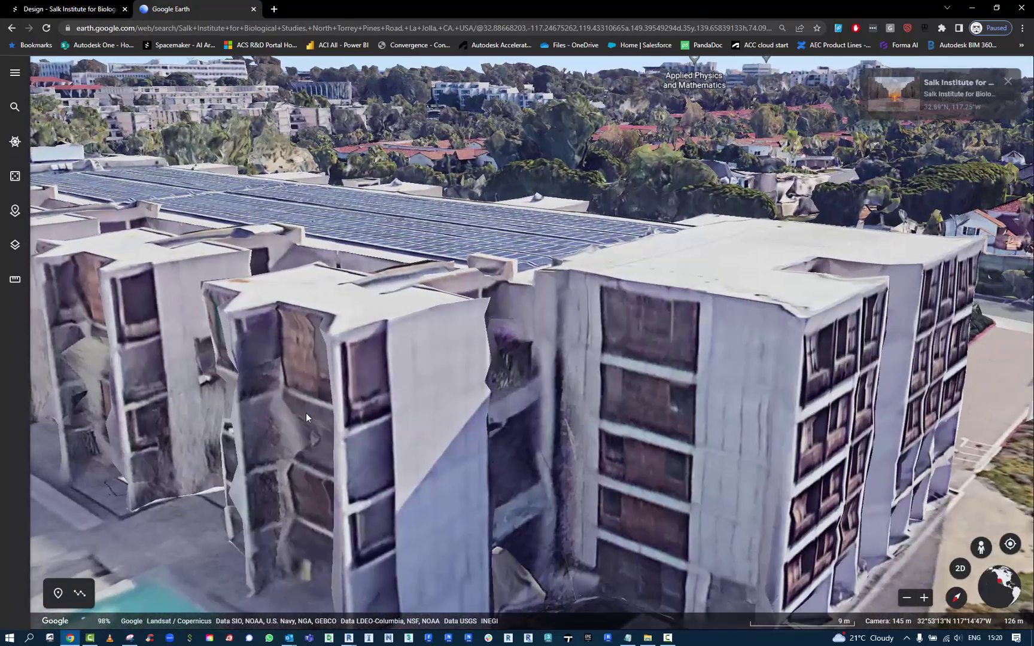
pyautogui.scroll(-5, 303, 368)
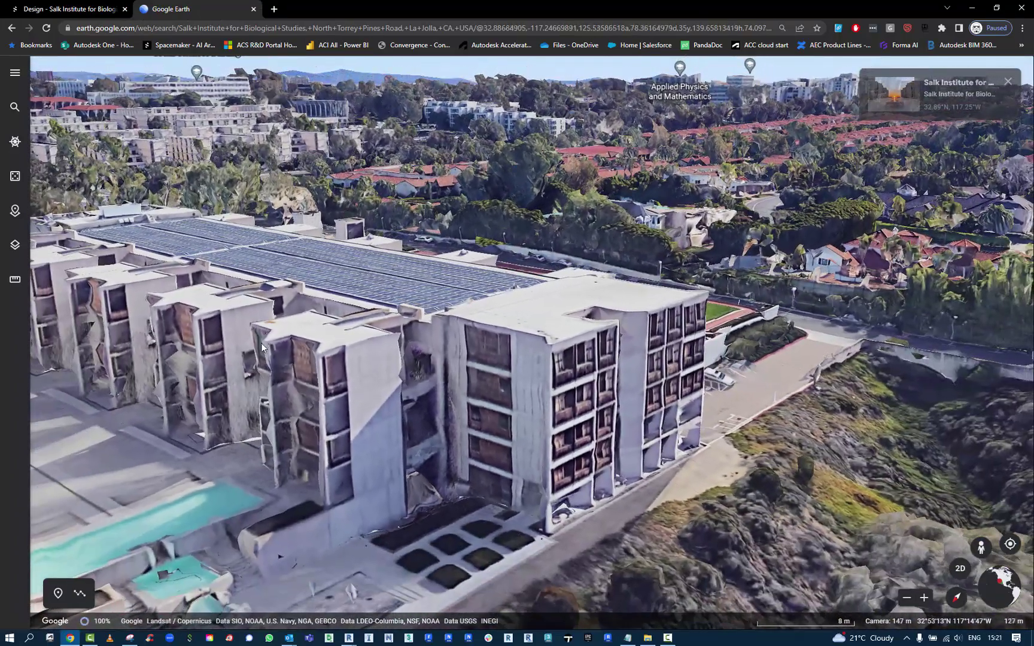
pyautogui.scroll(-5, 350, 348)
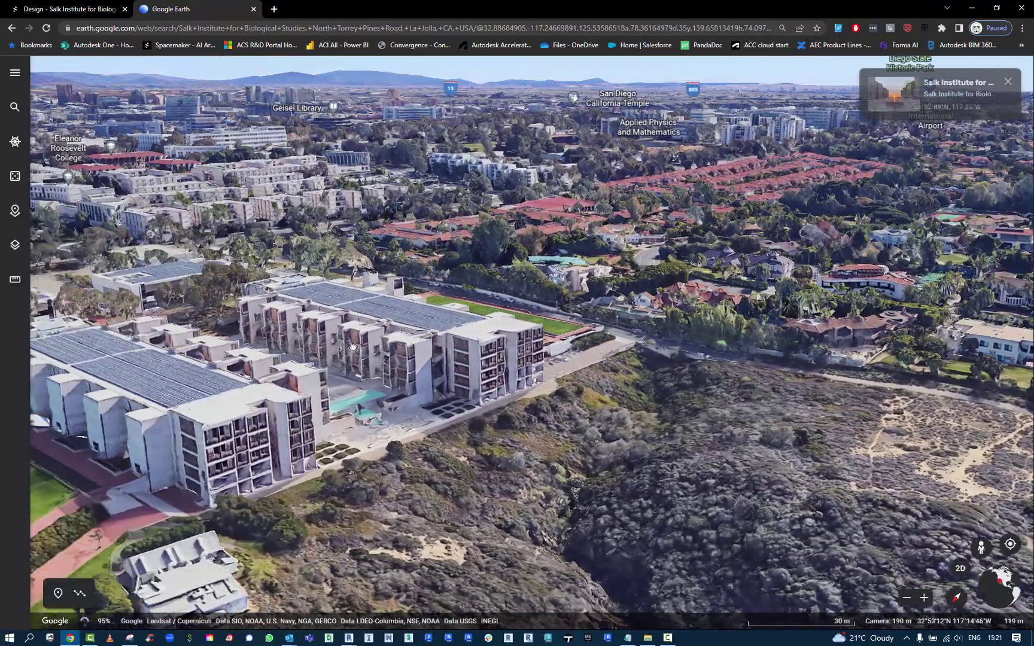
pyautogui.moveTo(353, 347); pyautogui.dragTo(383, 349)
pyautogui.moveTo(285, 352); pyautogui.dragTo(540, 362, button='middle')
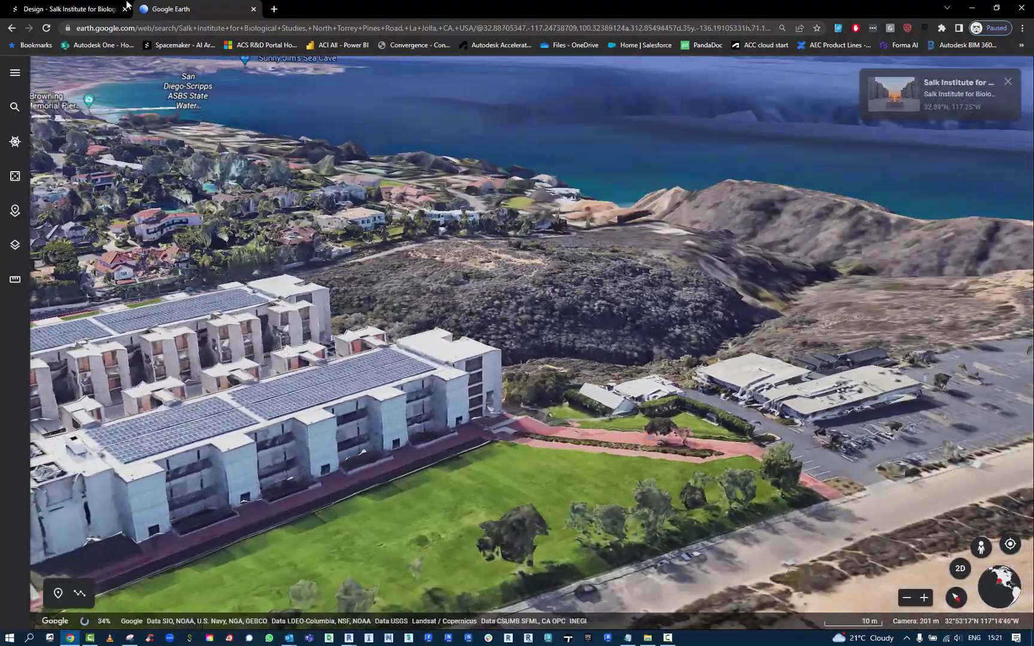
pyautogui.click(89, 7)
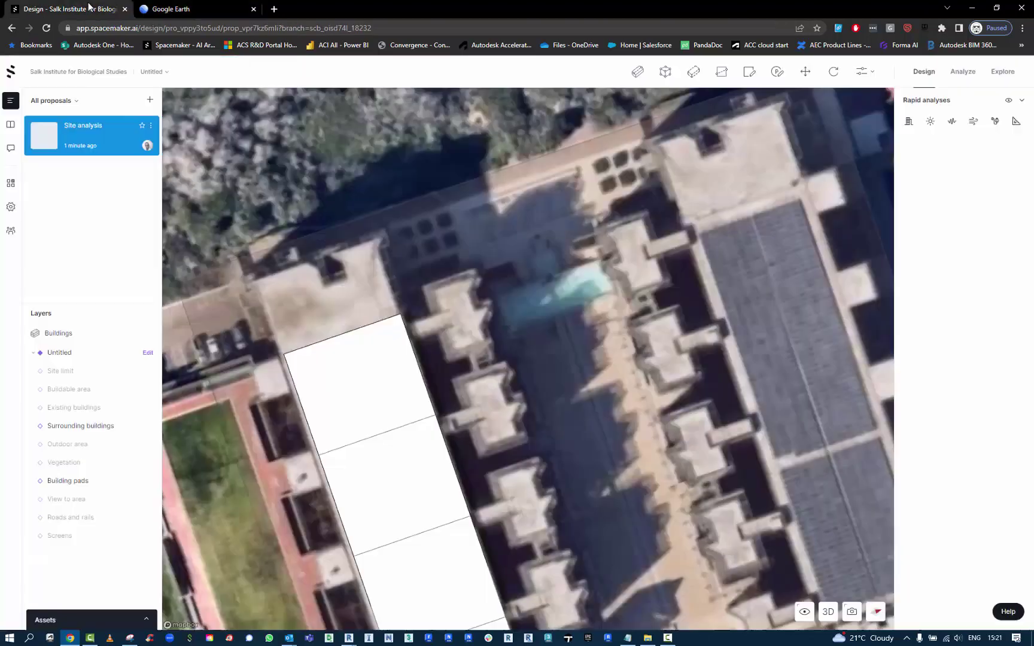
# Draw an 18 by 10 ft polygon footprint at the wing's north corner and view it in 3D
pyautogui.click(663, 73)
pyautogui.scroll(2, 479, 342)
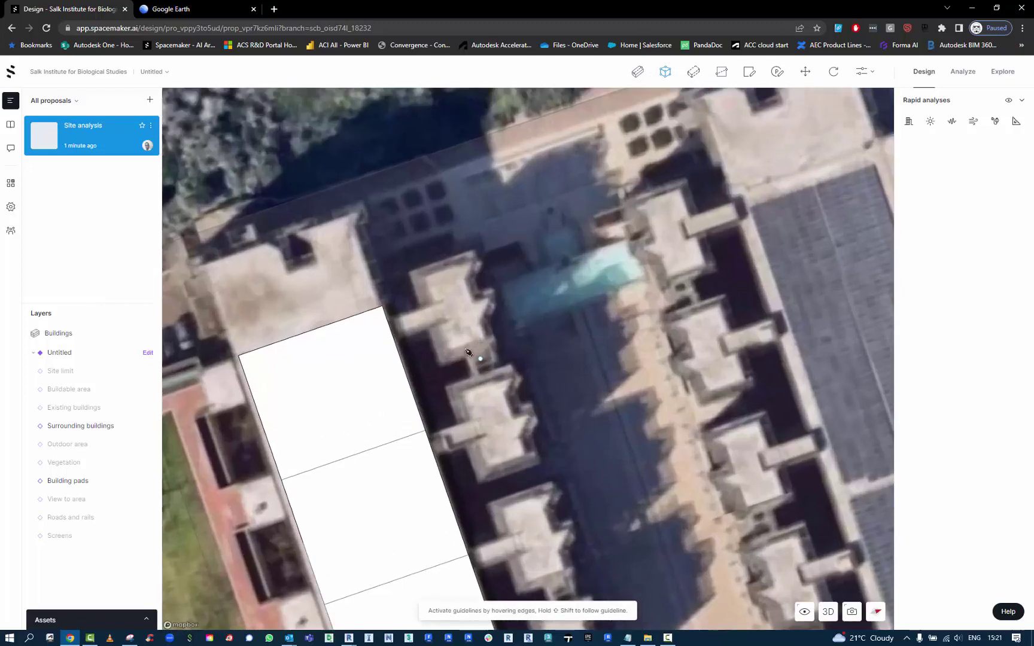
pyautogui.click(383, 306)
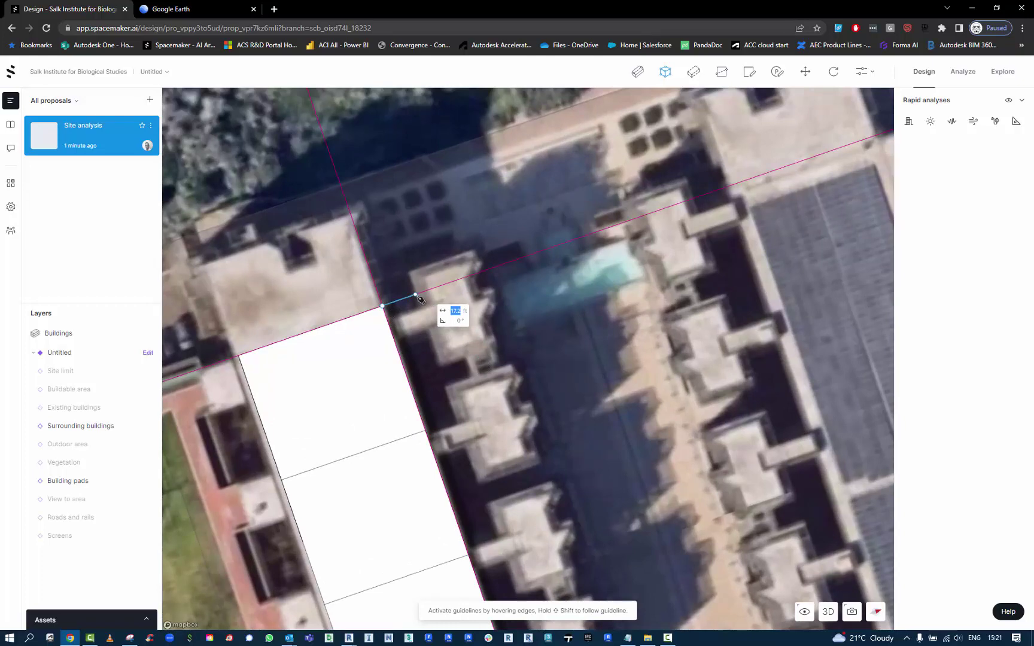
pyautogui.write('18')
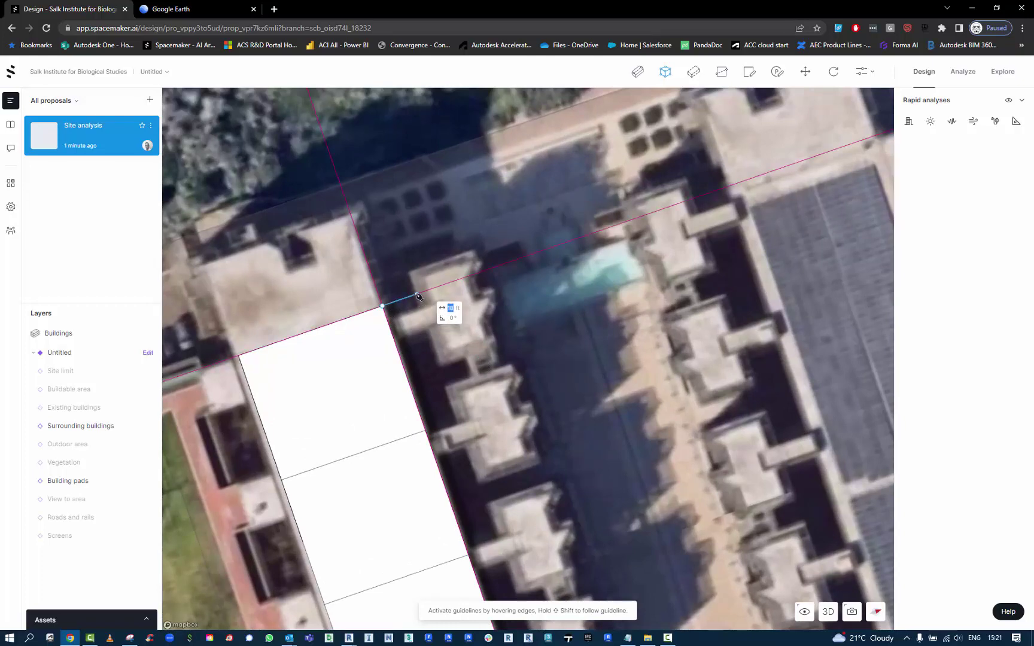
pyautogui.click(417, 294)
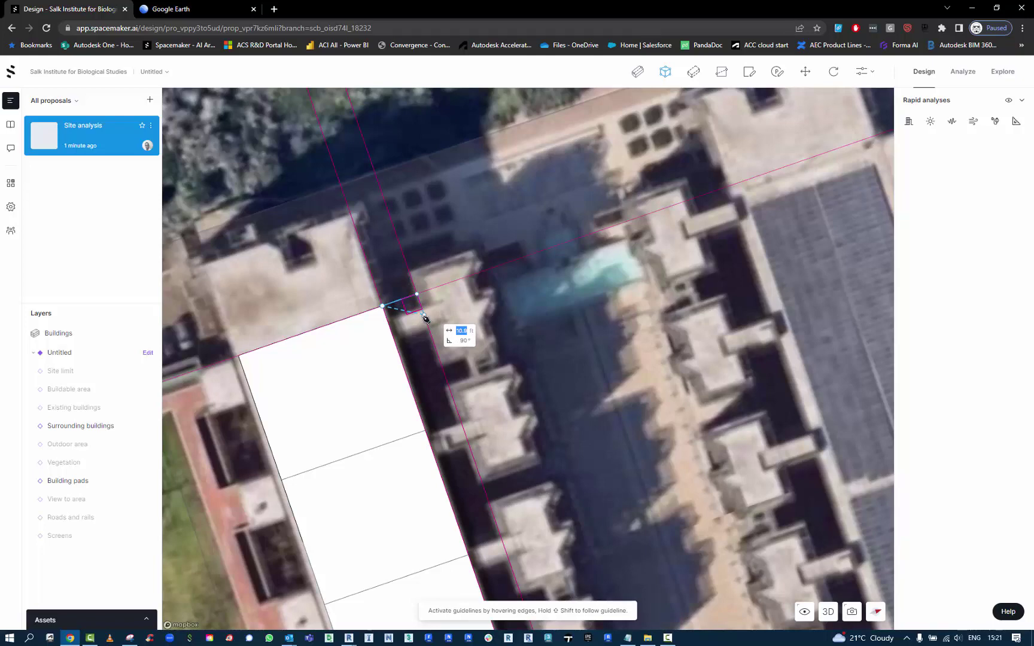
pyautogui.write('10')
pyautogui.press('Return')
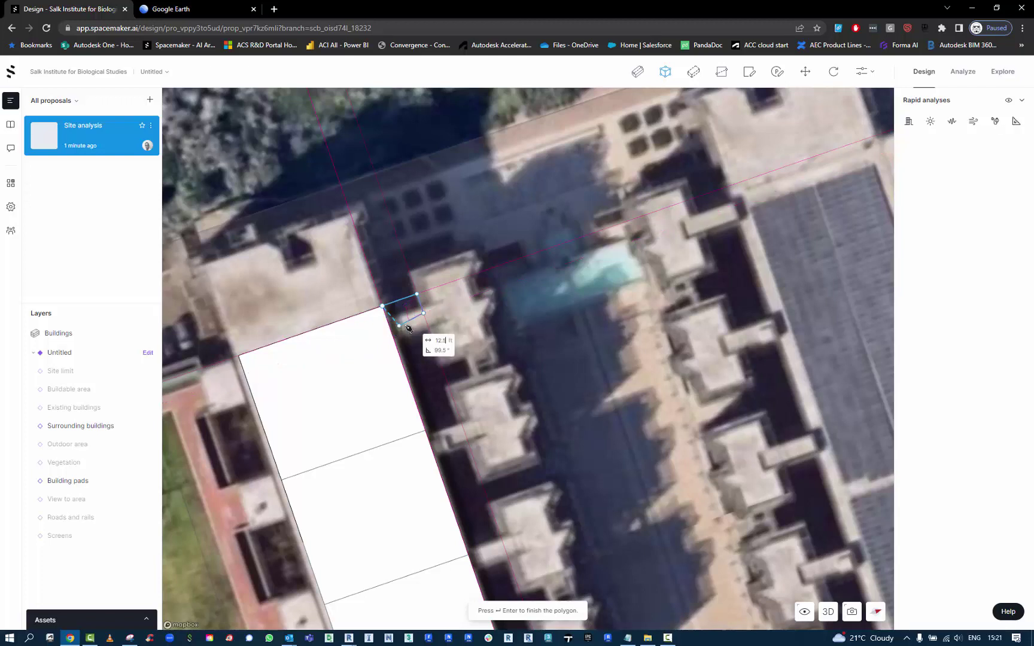
pyautogui.click(390, 327)
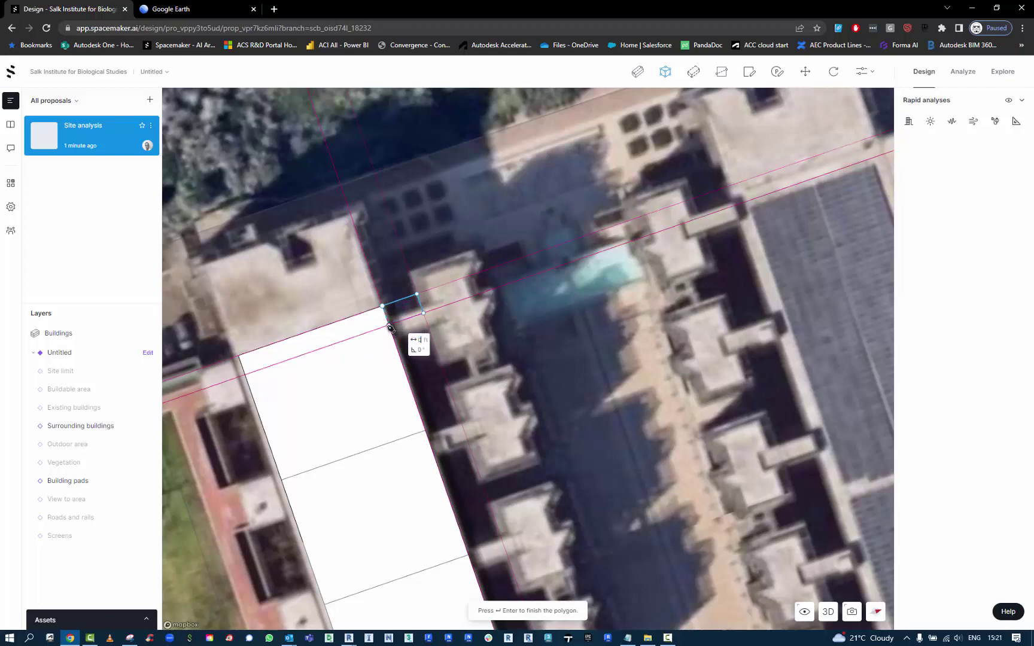
pyautogui.press('Return')
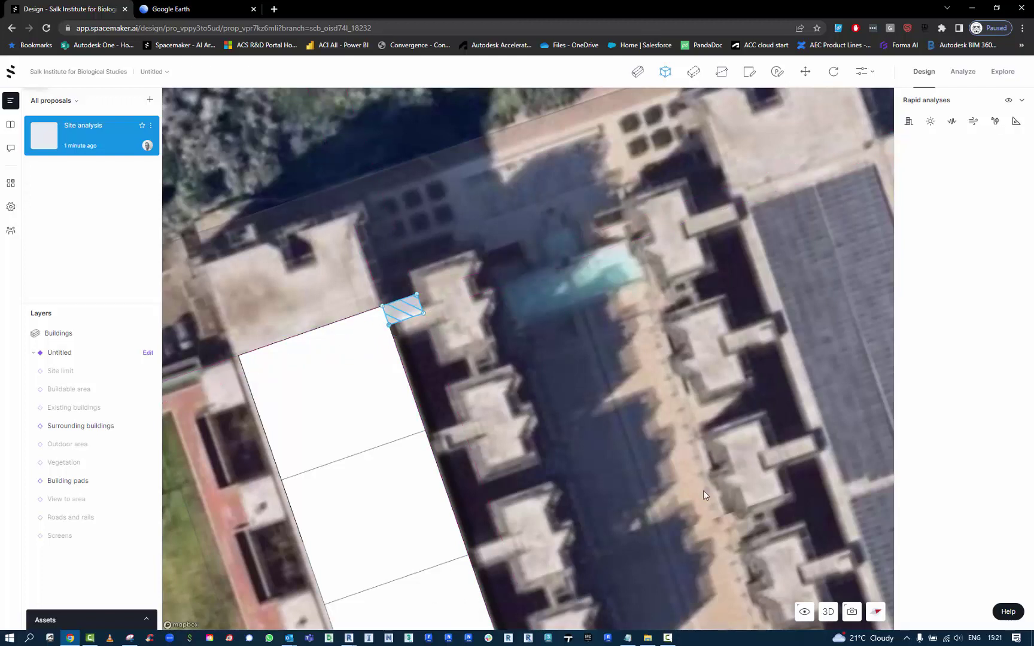
pyautogui.click(828, 611)
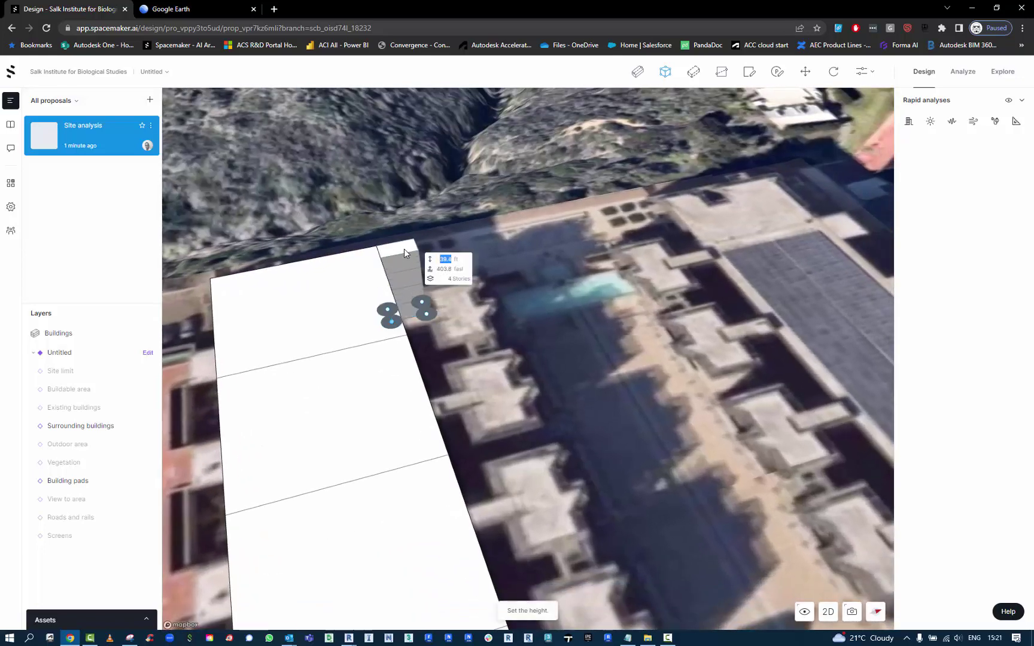
# Raise the small block to four storeys and join its floors into one unit
pyautogui.click(403, 245)
pyautogui.moveTo(521, 255); pyautogui.dragTo(567, 249, button='right')
pyautogui.click(586, 288)
pyautogui.click(564, 214)
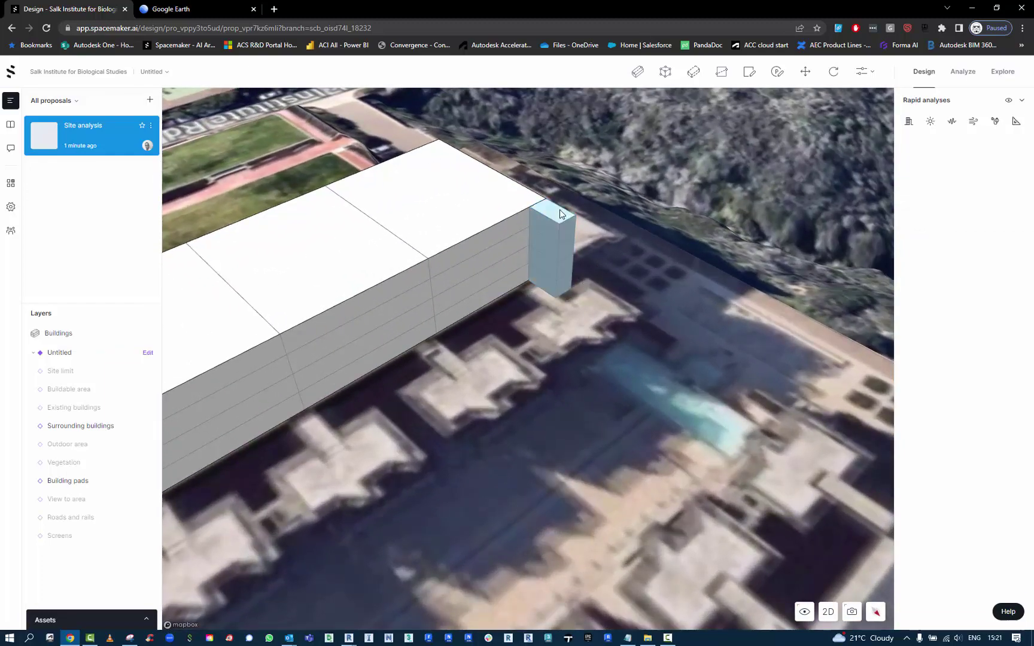
pyautogui.rightClick(562, 213)
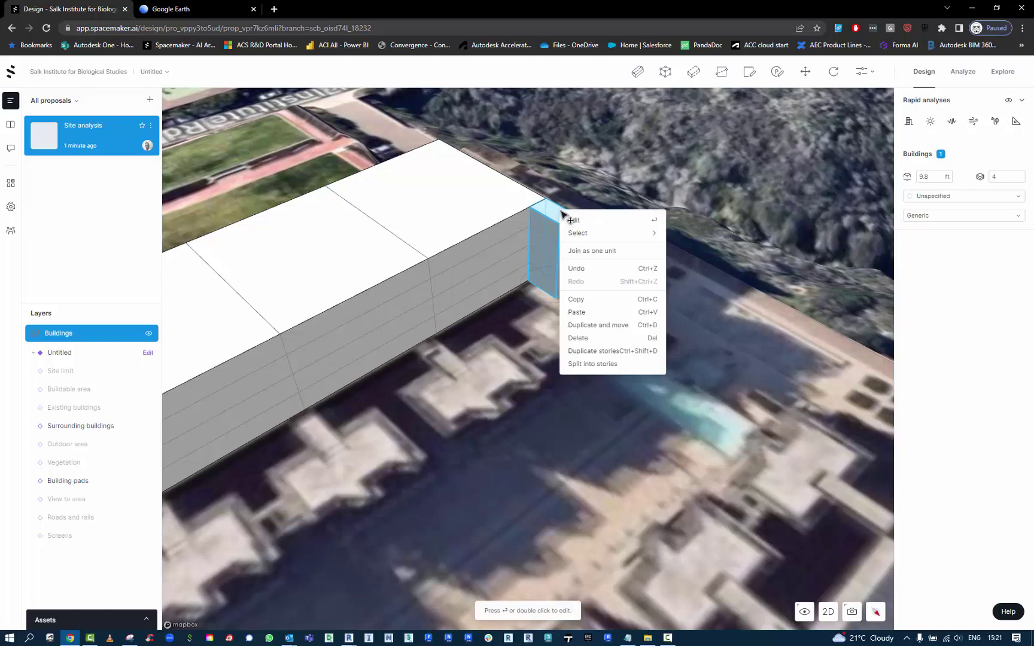
pyautogui.click(592, 250)
pyautogui.click(706, 256)
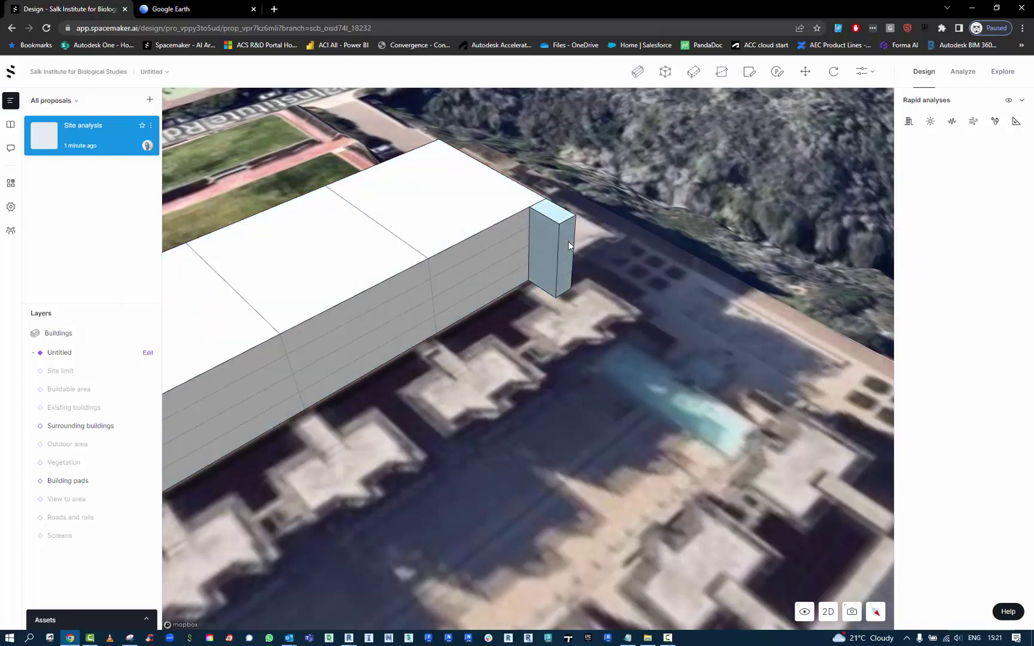
# Set the small tower's function to Residential
pyautogui.click(562, 219)
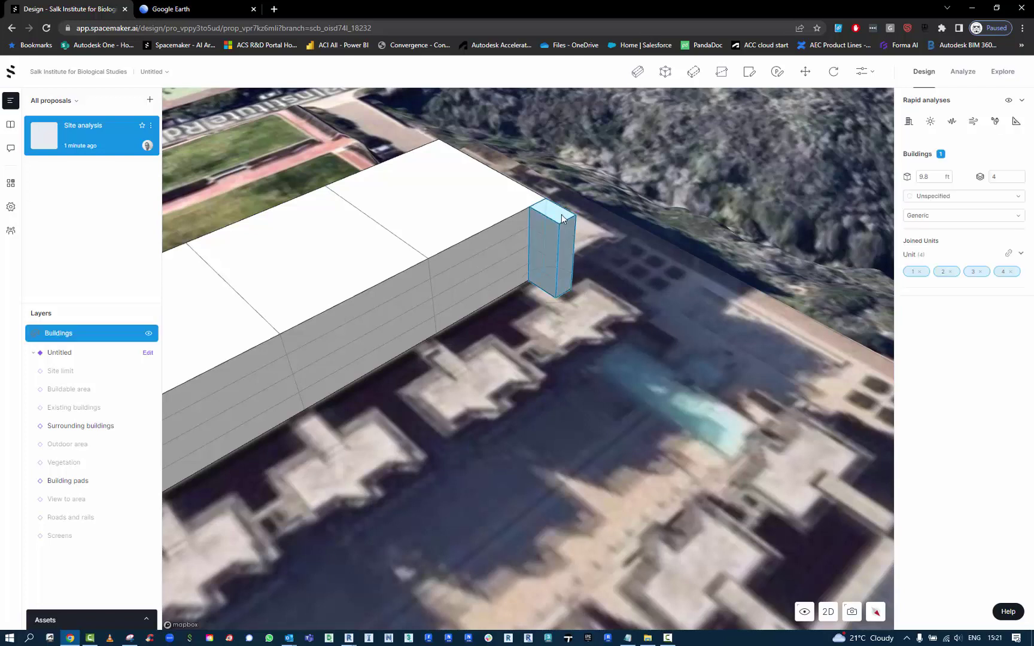
pyautogui.click(928, 197)
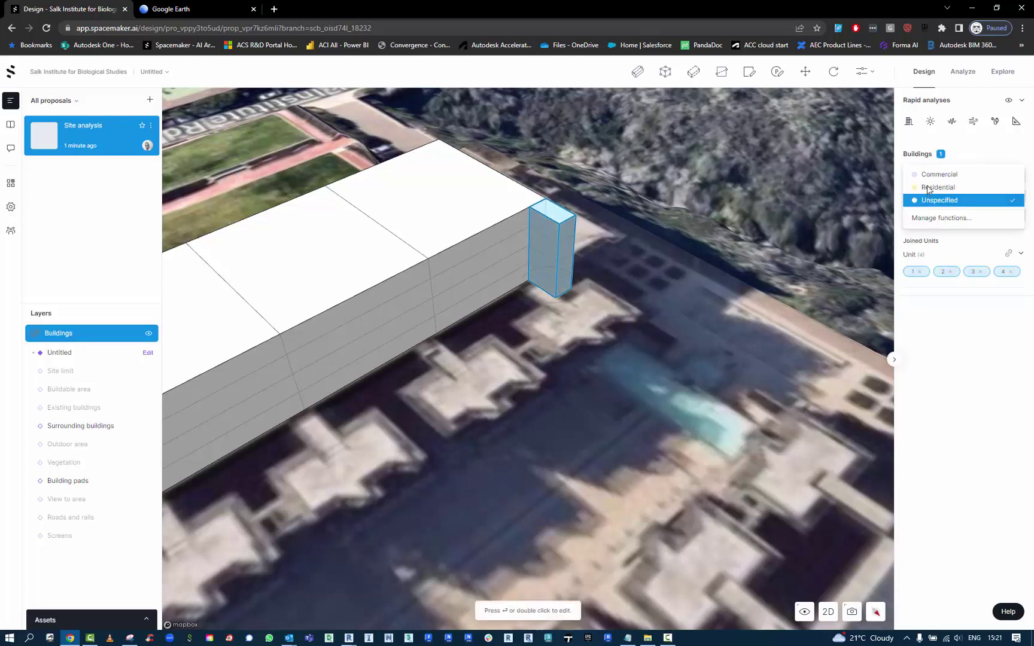
pyautogui.click(928, 188)
pyautogui.click(729, 210)
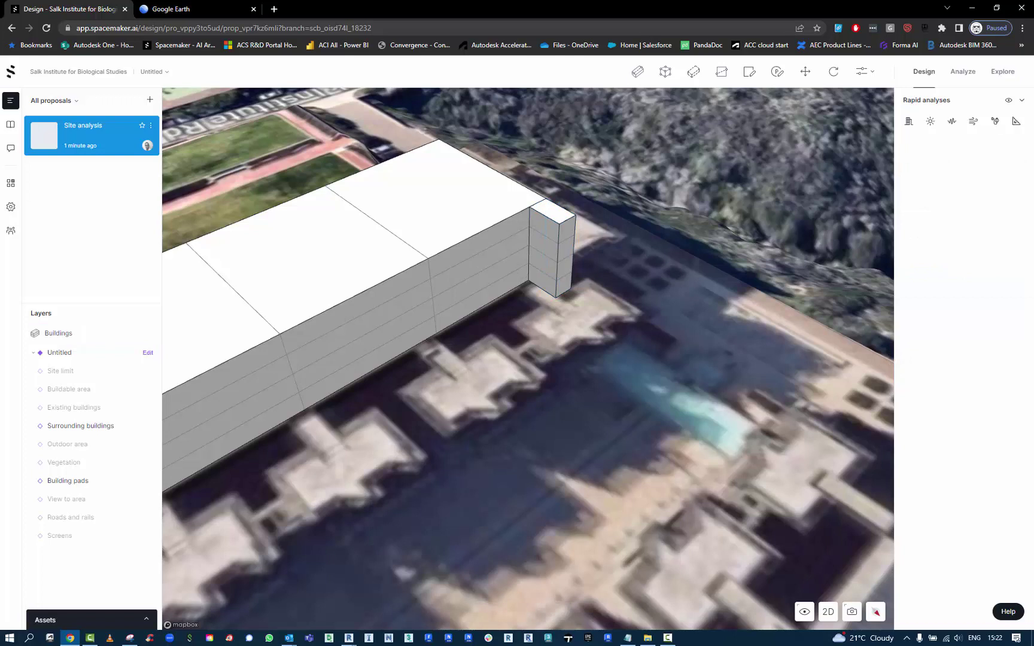
# Colour the buildings by function, then select the small yellow tower
pyautogui.click(804, 612)
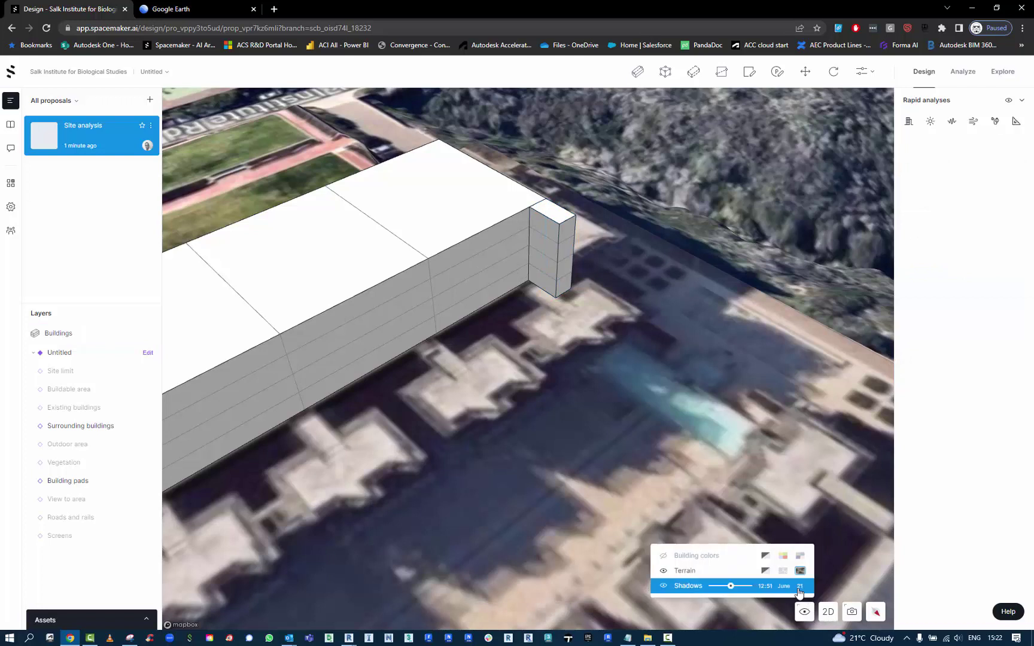
pyautogui.click(783, 556)
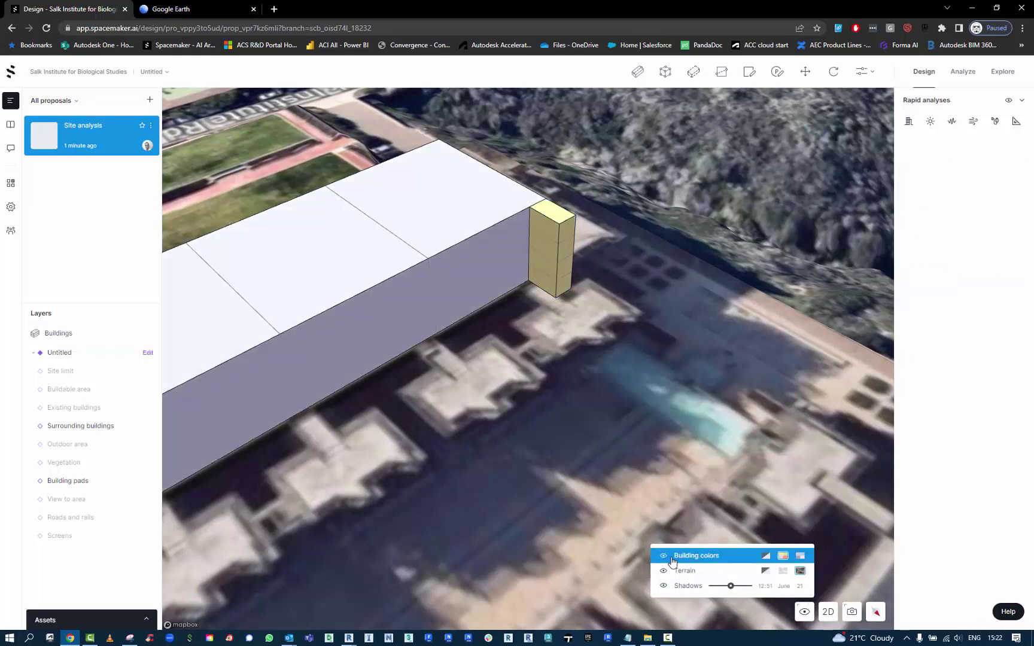
pyautogui.click(800, 557)
pyautogui.click(783, 556)
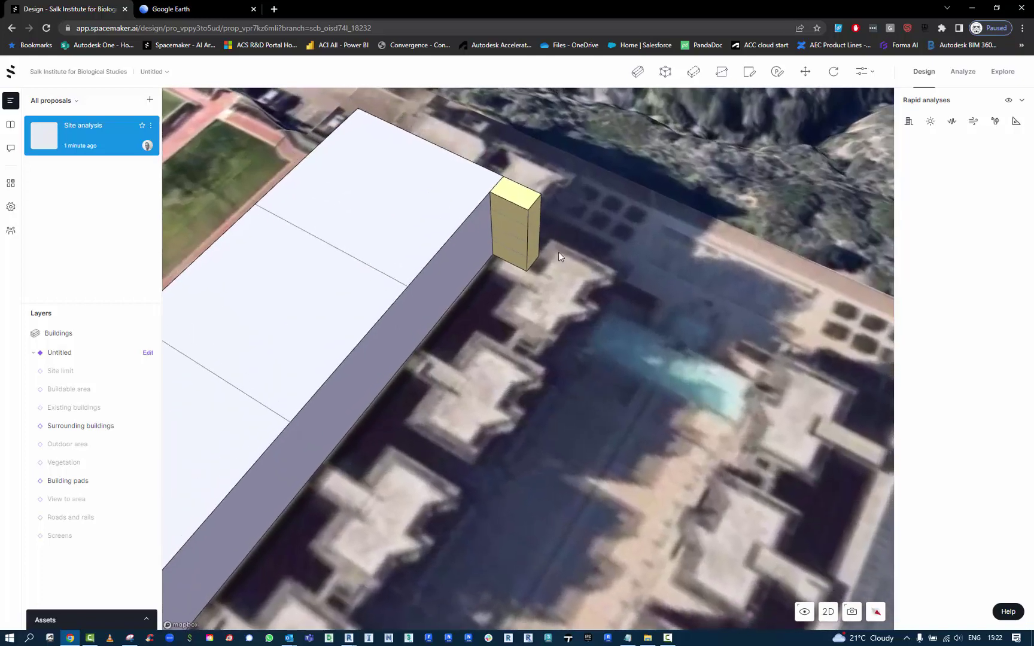
pyautogui.click(524, 202)
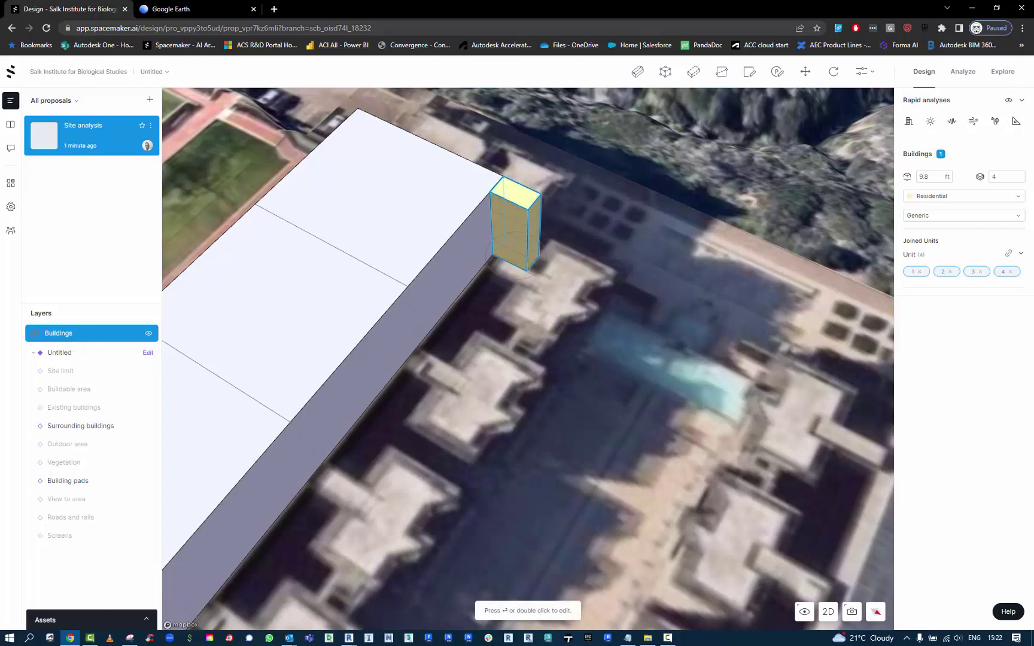
# Duplicate the small tower and place the copy beside the original
pyautogui.press('2')
pyautogui.press('m')
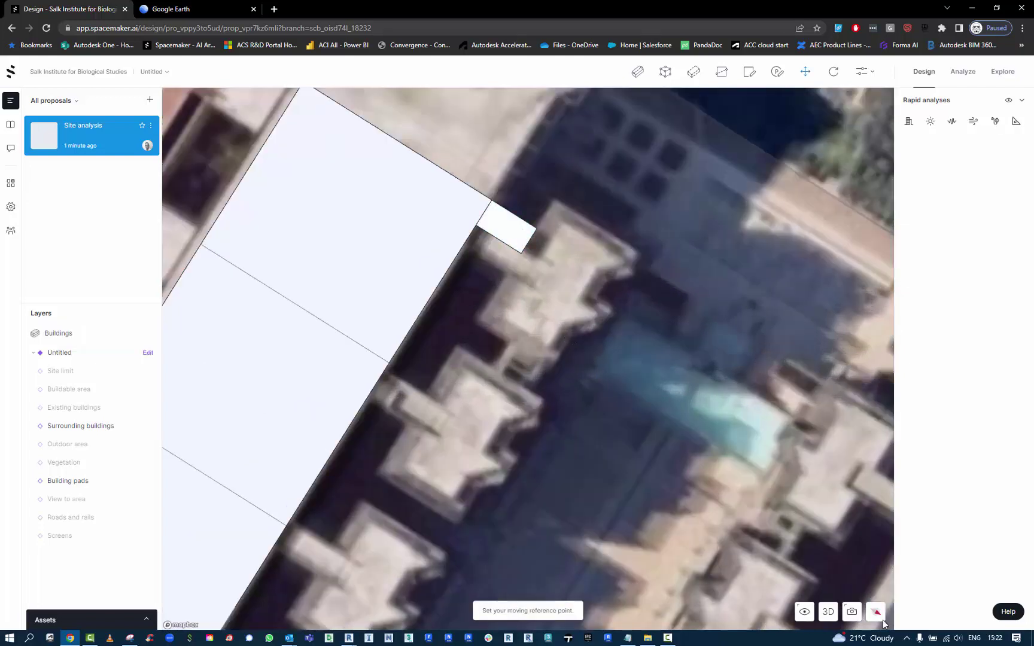
pyautogui.click(836, 610)
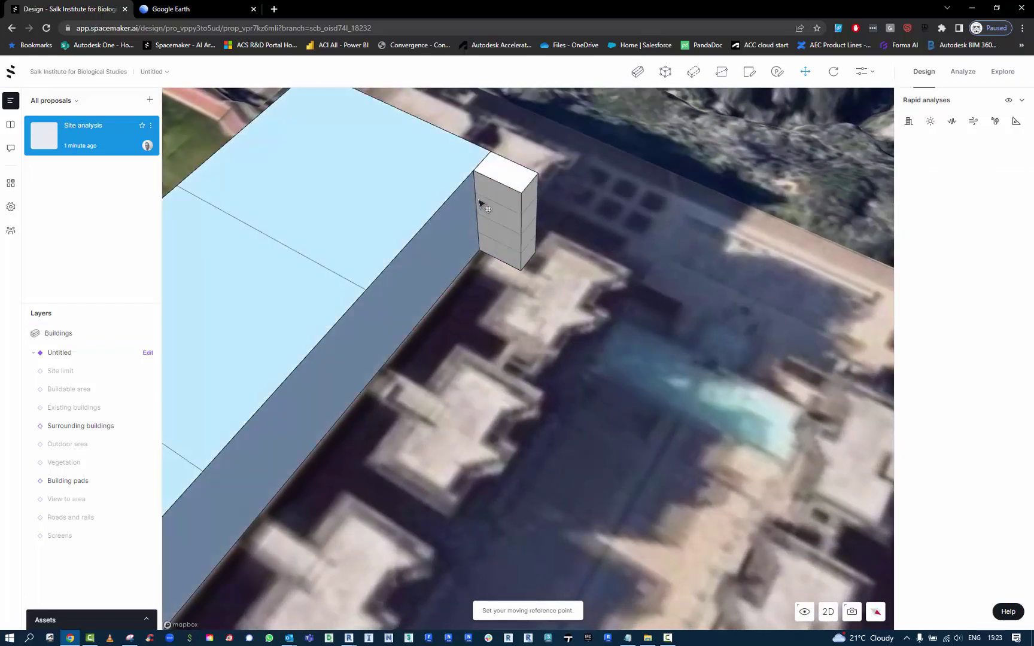
pyautogui.click(498, 177)
pyautogui.rightClick(496, 177)
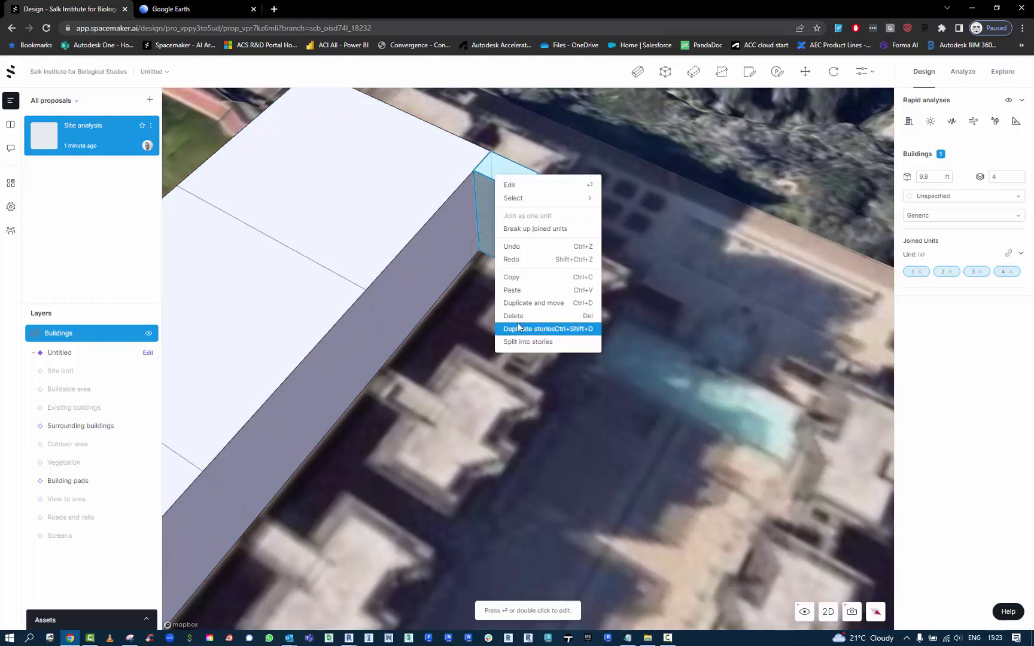
pyautogui.click(518, 307)
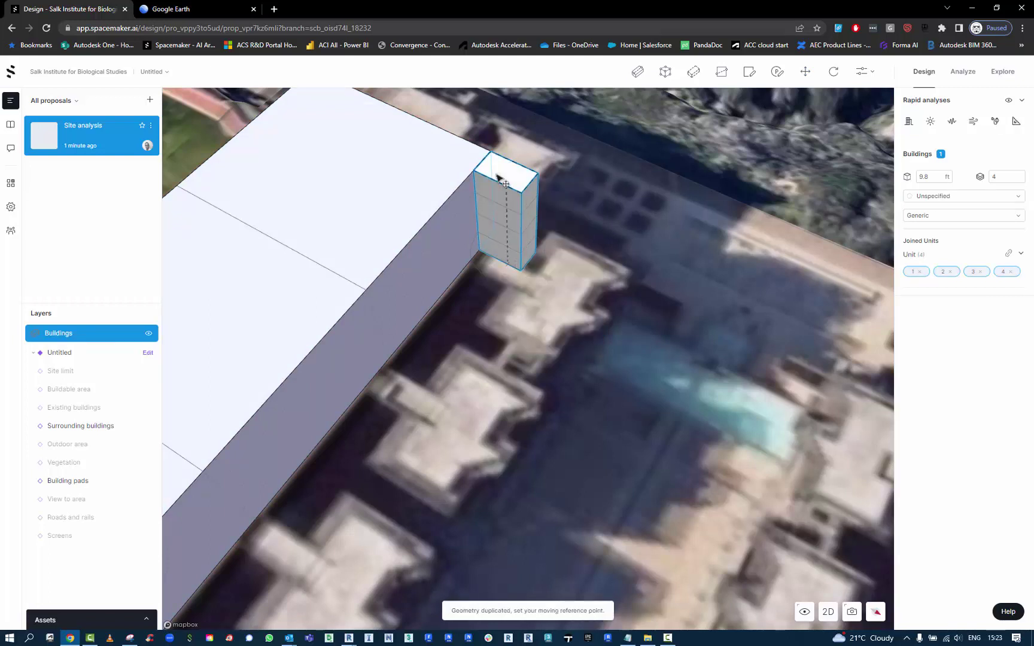
pyautogui.click(491, 151)
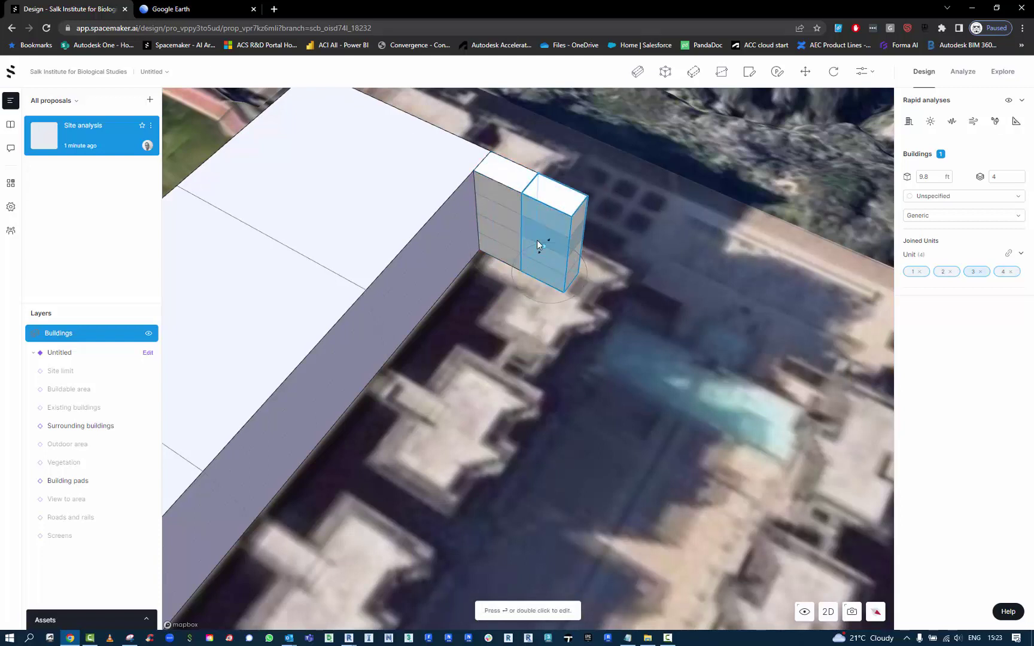
pyautogui.moveTo(544, 247); pyautogui.dragTo(510, 315)
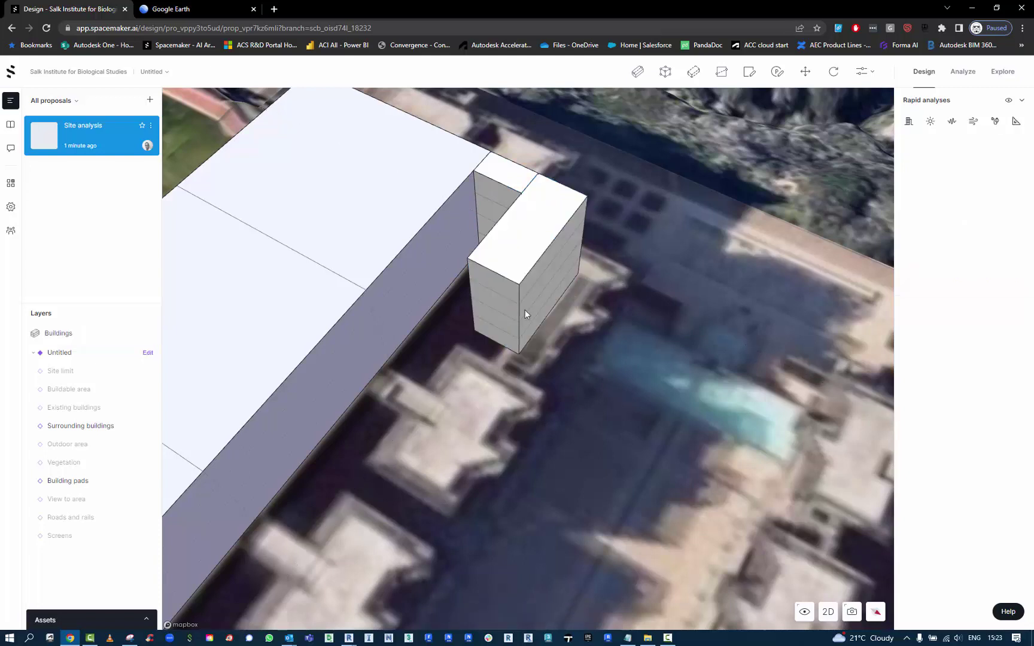
# Push the small blocks' side faces outward to widen and lengthen them, then return to plan view
pyautogui.moveTo(622, 341); pyautogui.dragTo(606, 363)
pyautogui.click(678, 362)
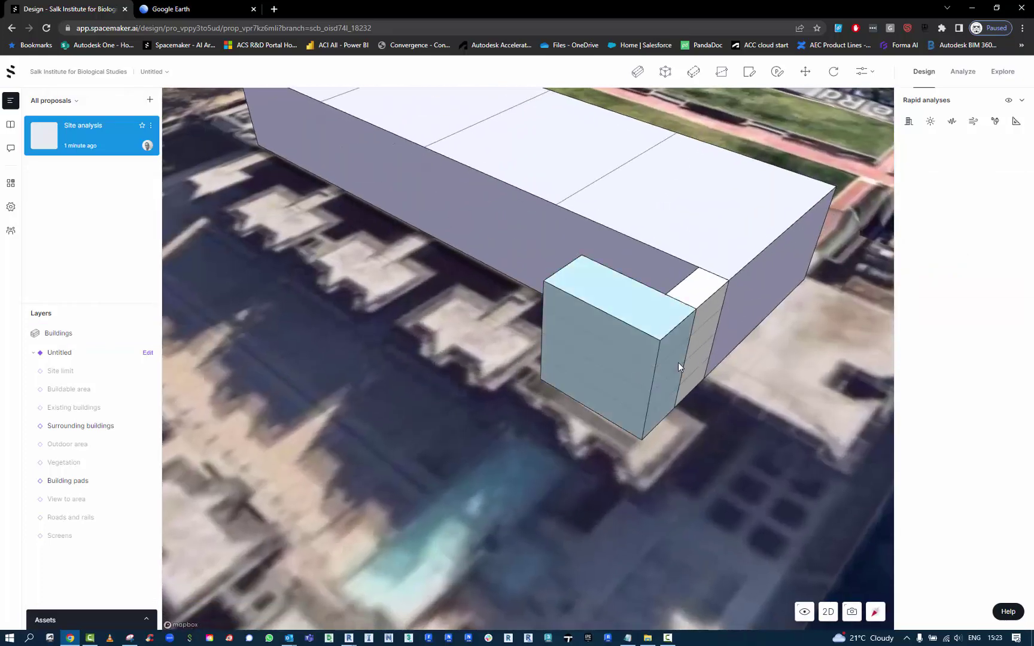
pyautogui.moveTo(678, 362); pyautogui.dragTo(695, 403)
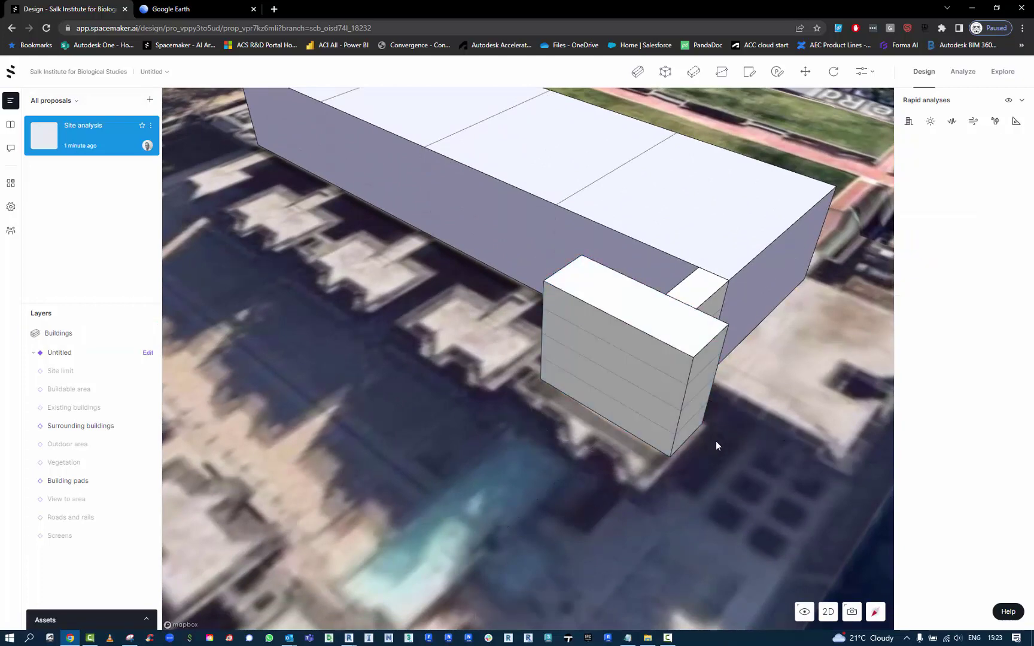
pyautogui.moveTo(716, 441); pyautogui.dragTo(679, 436, button='right')
pyautogui.click(592, 374)
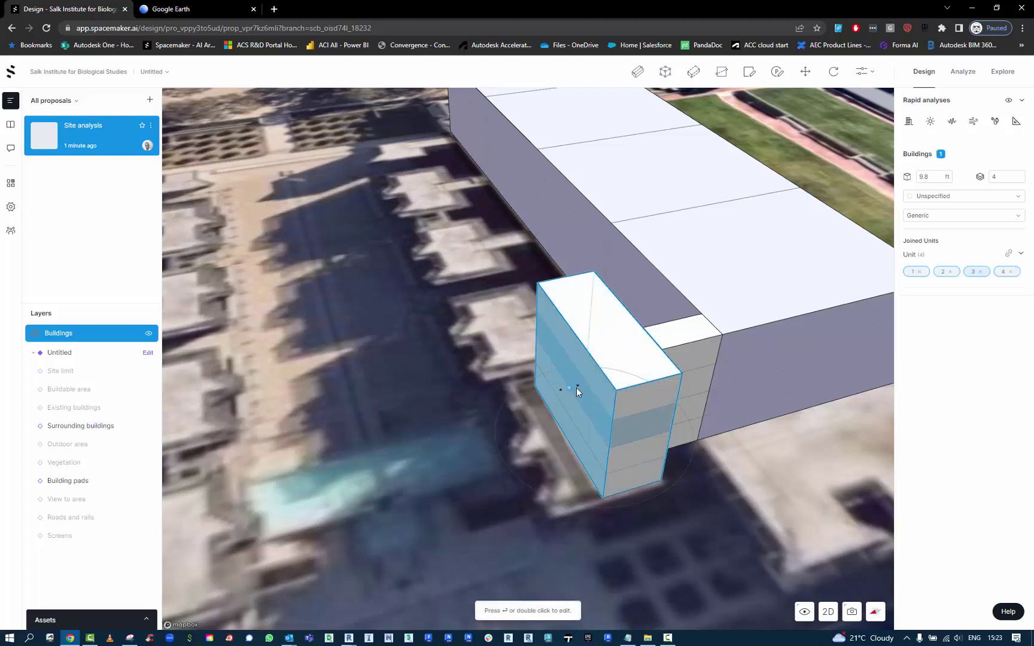
pyautogui.moveTo(567, 387); pyautogui.dragTo(536, 392)
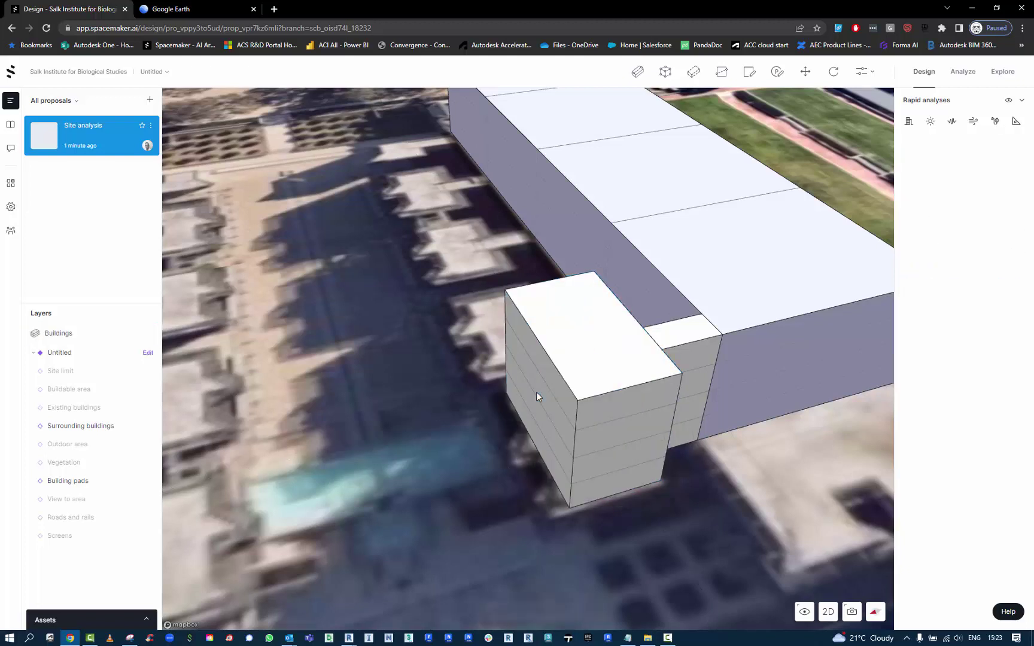
pyautogui.moveTo(510, 466); pyautogui.dragTo(670, 477, button='right')
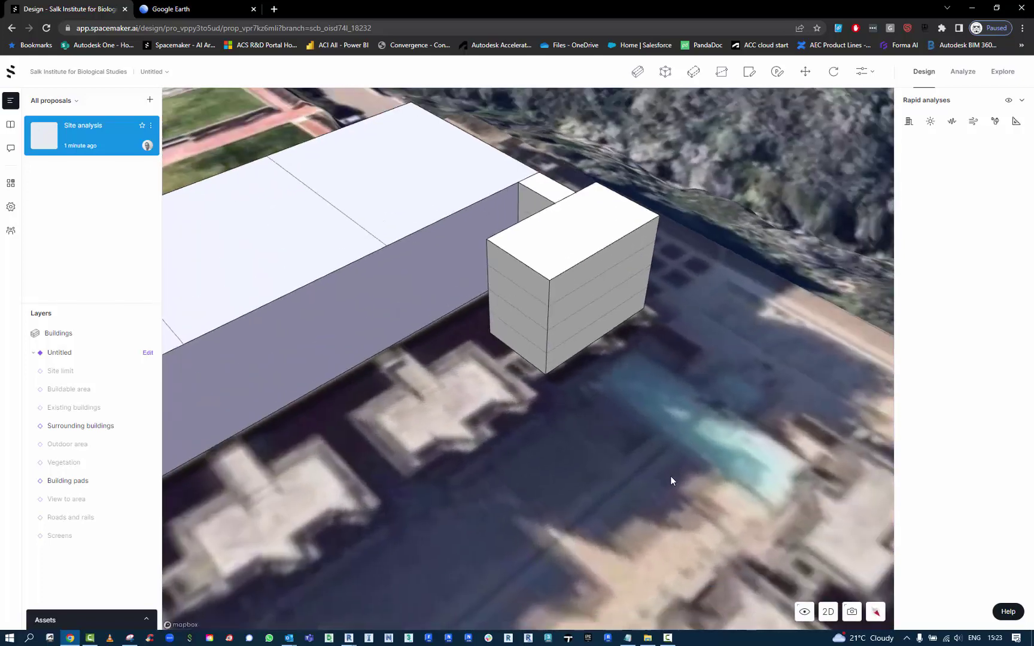
pyautogui.click(828, 612)
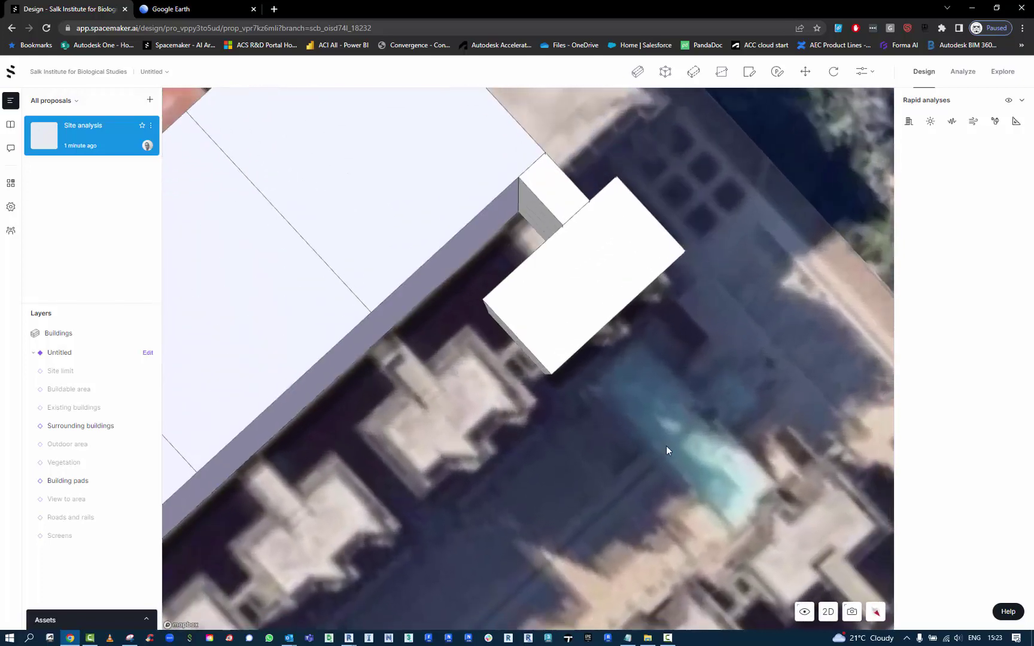
# Set the large block's function to Residential
pyautogui.click(590, 257)
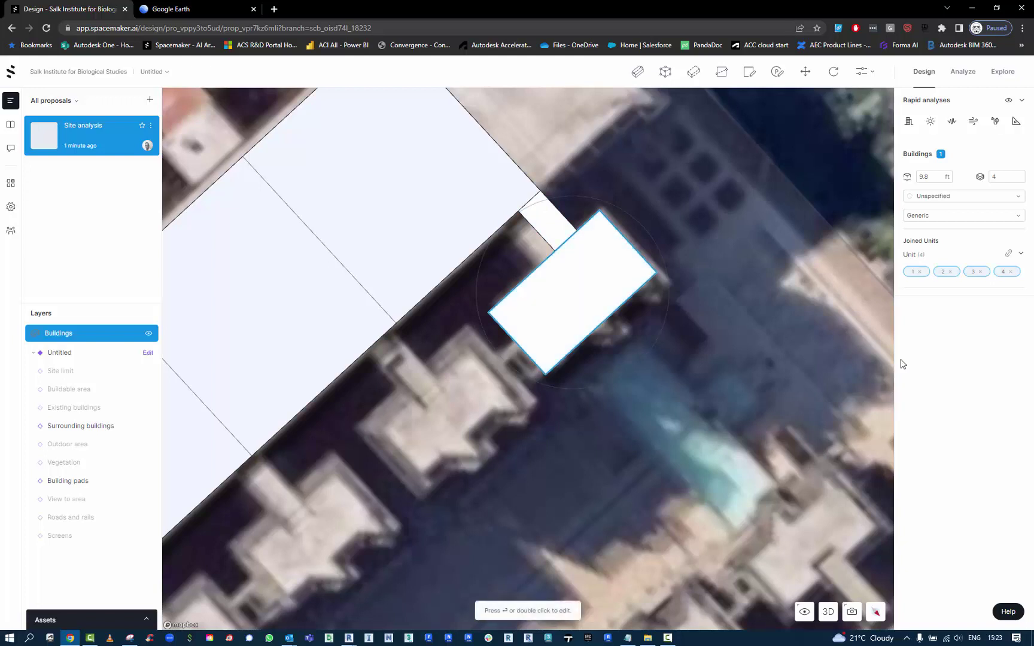
pyautogui.click(921, 198)
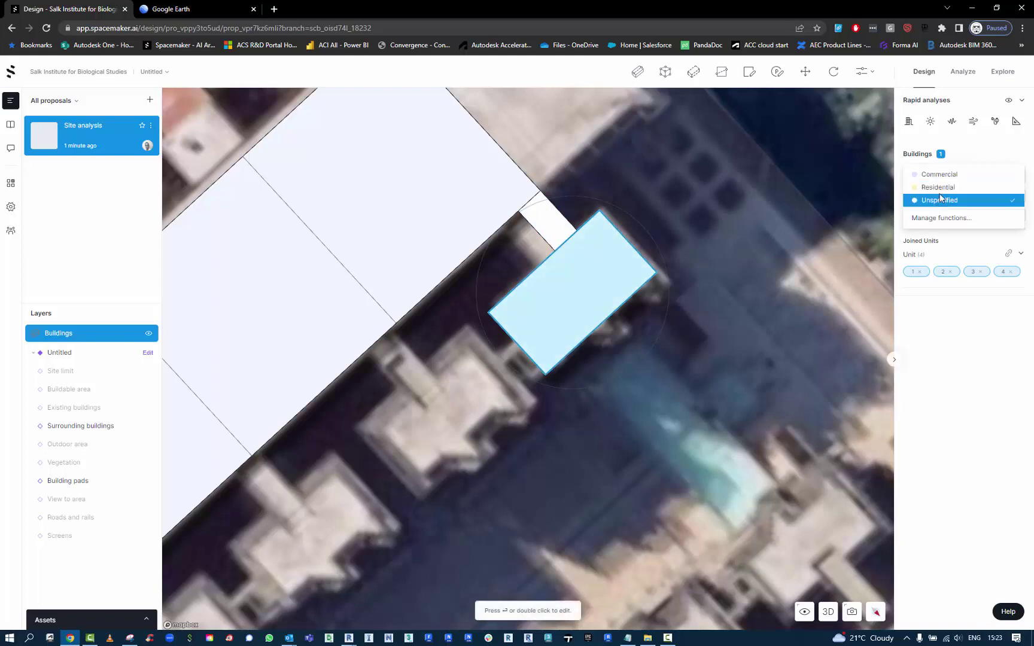
pyautogui.click(934, 184)
pyautogui.click(815, 206)
# Move the small connector piece a few feet down-left along the wing's edge
pyautogui.click(547, 218)
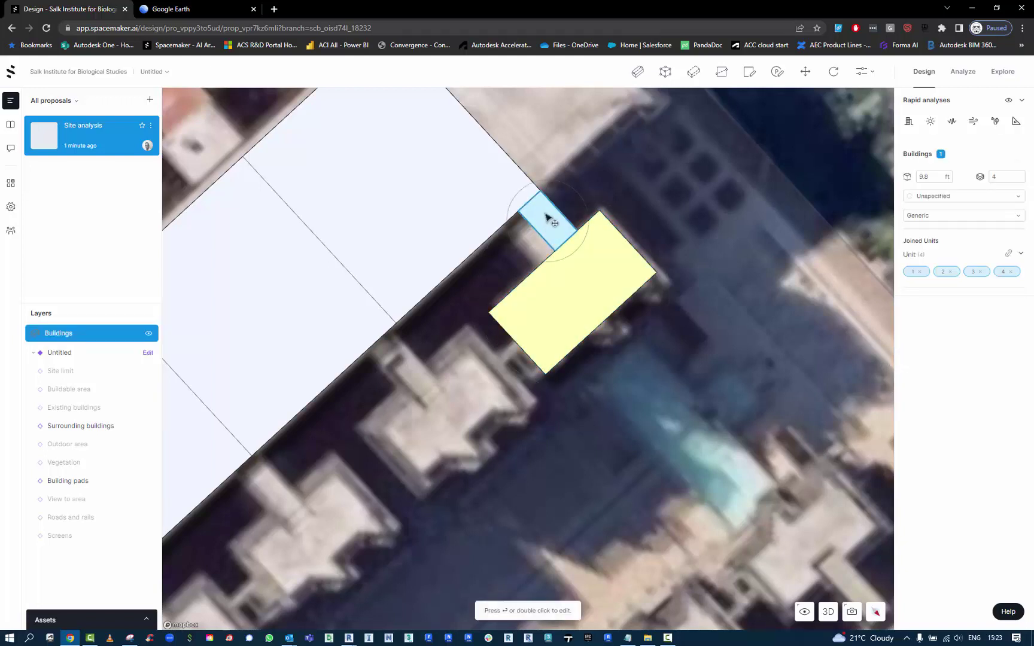
pyautogui.click(804, 72)
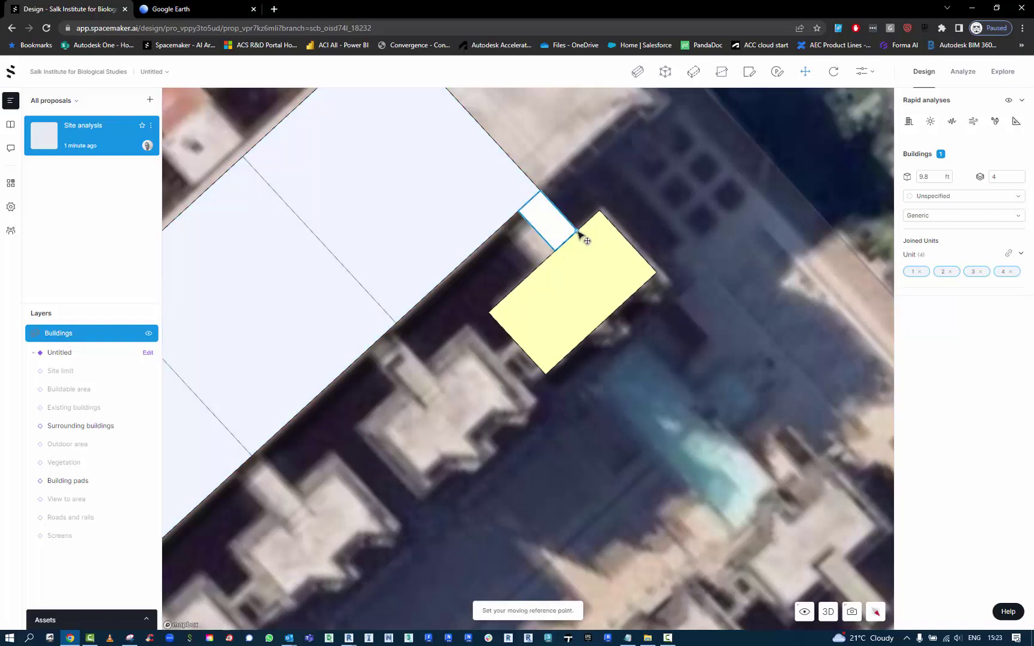
pyautogui.click(540, 195)
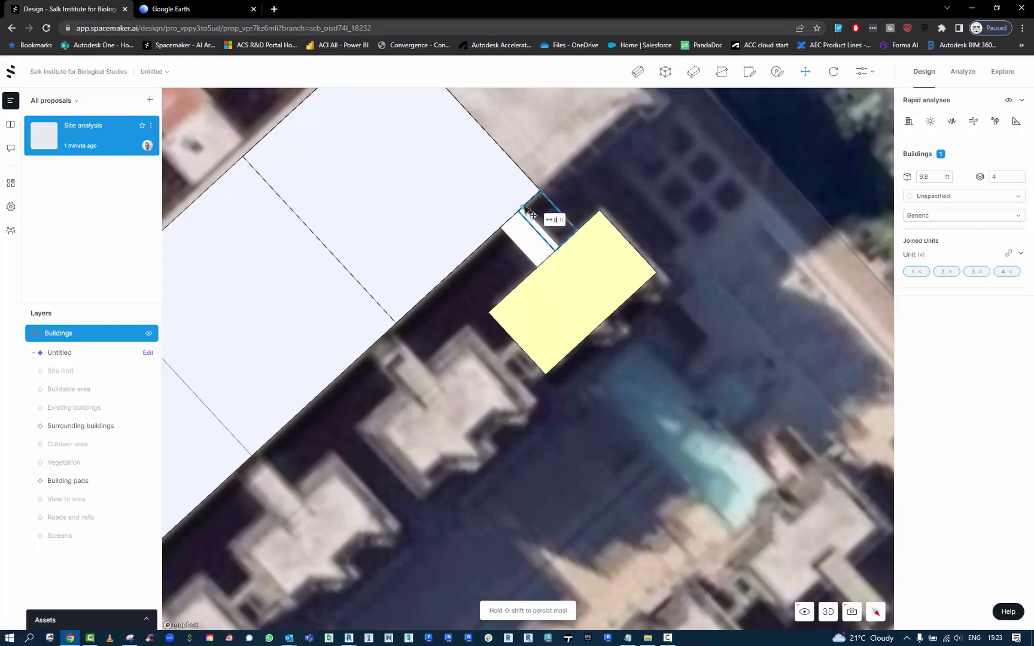
pyautogui.click(525, 207)
pyautogui.click(567, 202)
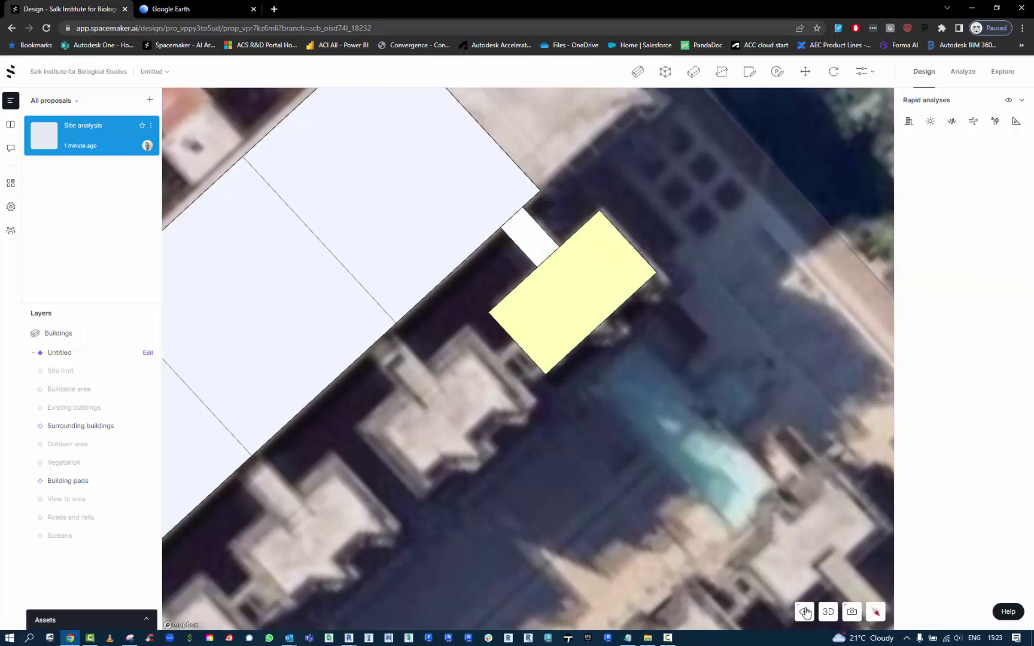
# Draw a triangular polygon footprint at the yellow block's lower corner and raise it four floors high
pyautogui.click(828, 611)
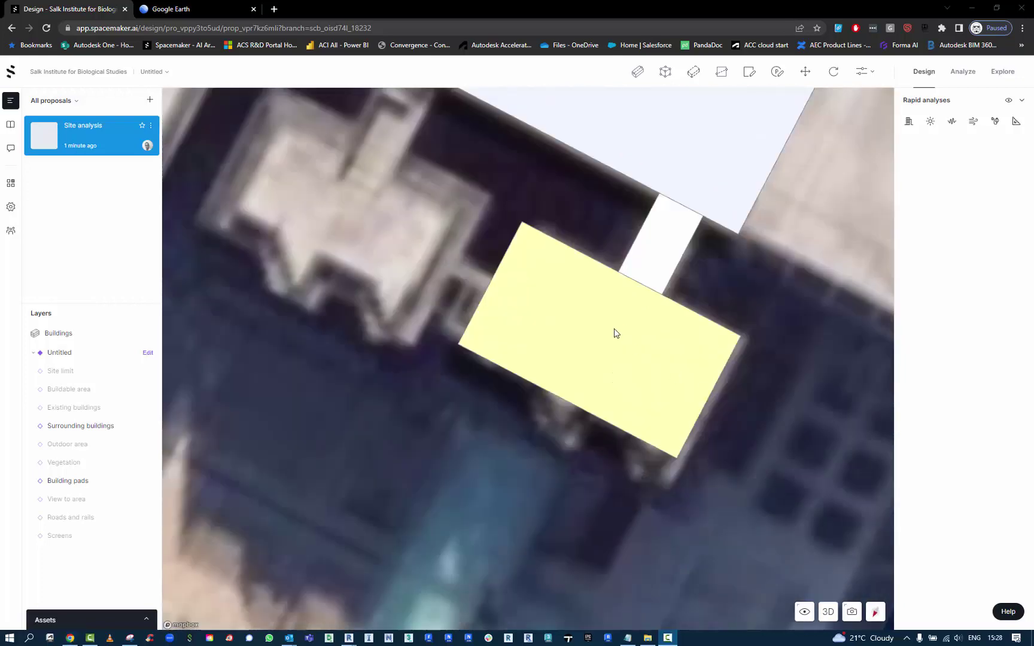
pyautogui.click(667, 76)
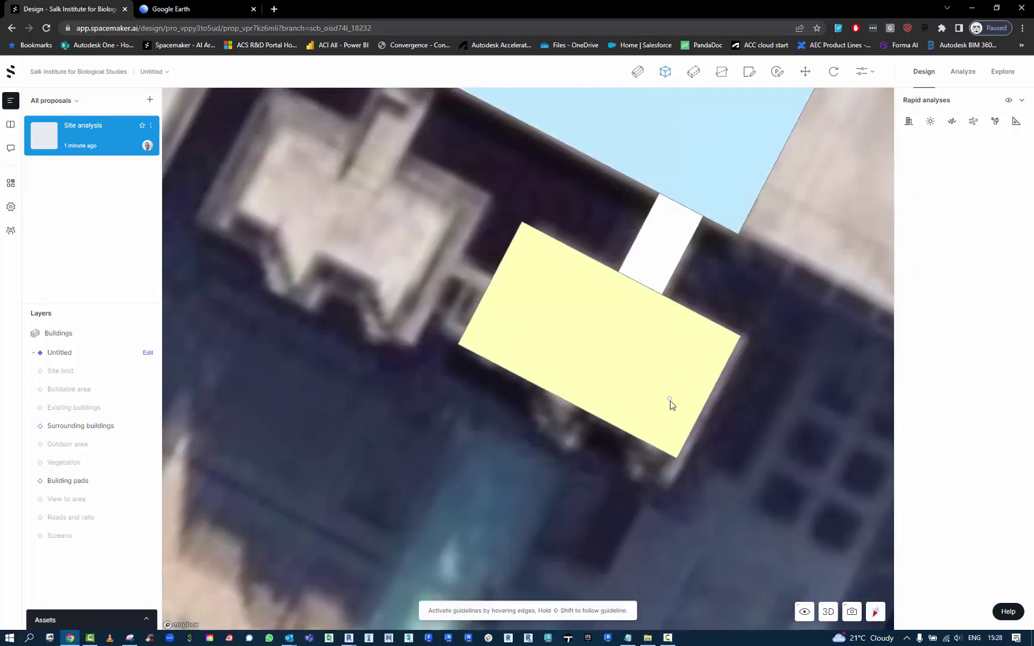
pyautogui.click(676, 459)
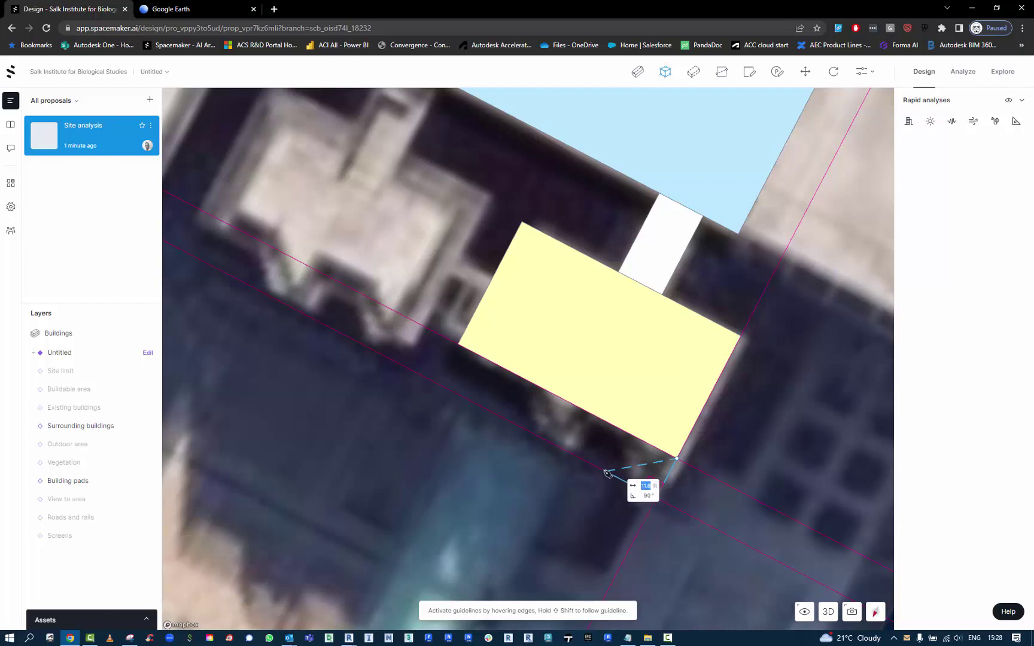
pyautogui.click(656, 498)
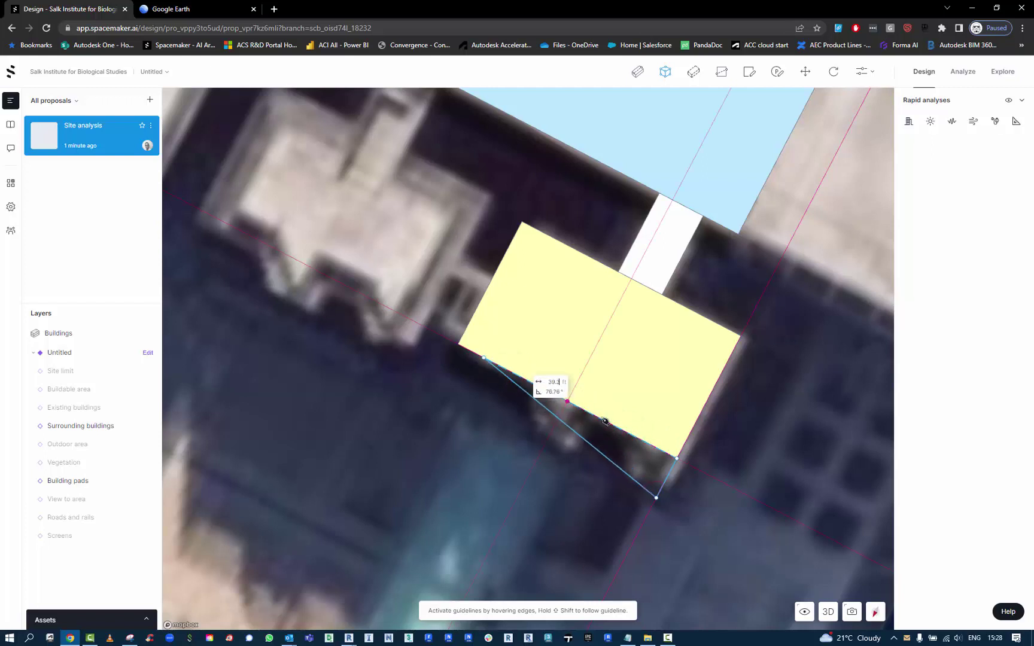
pyautogui.click(569, 403)
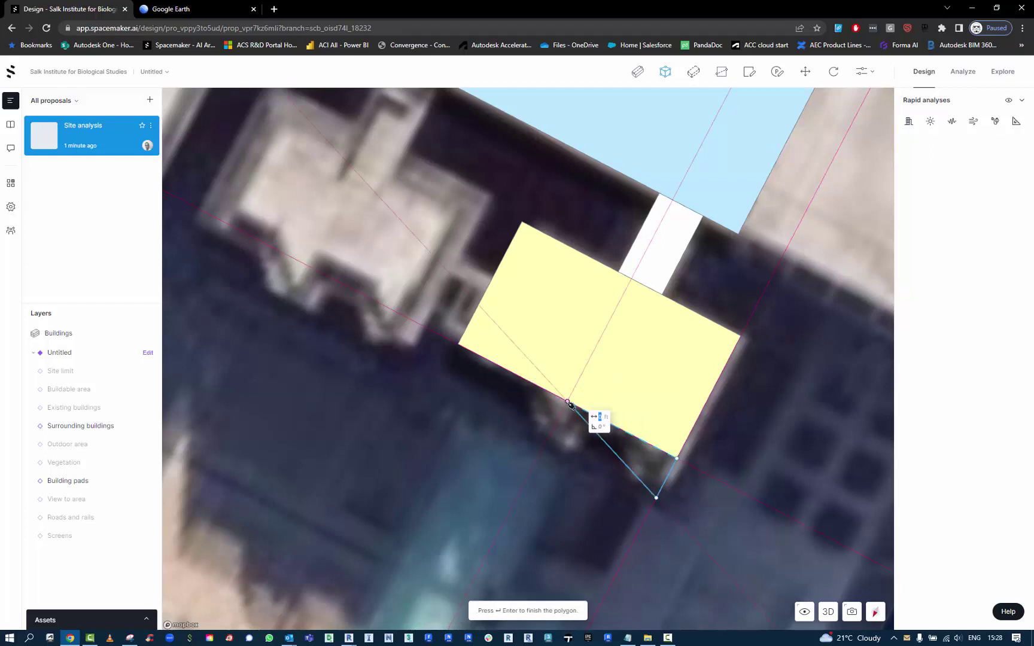
pyautogui.press('Return')
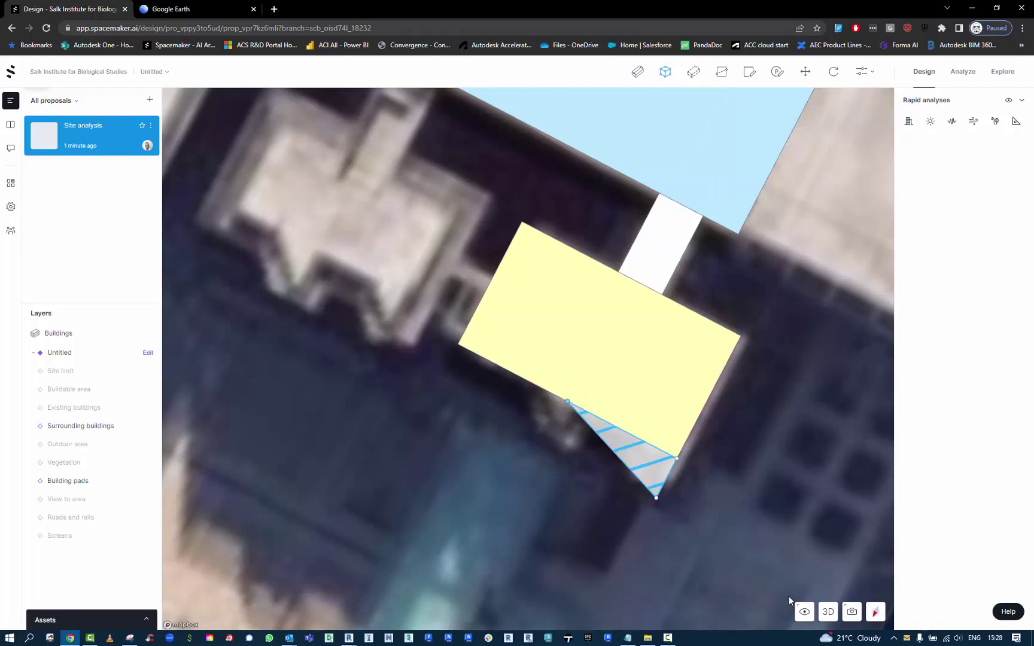
pyautogui.click(828, 612)
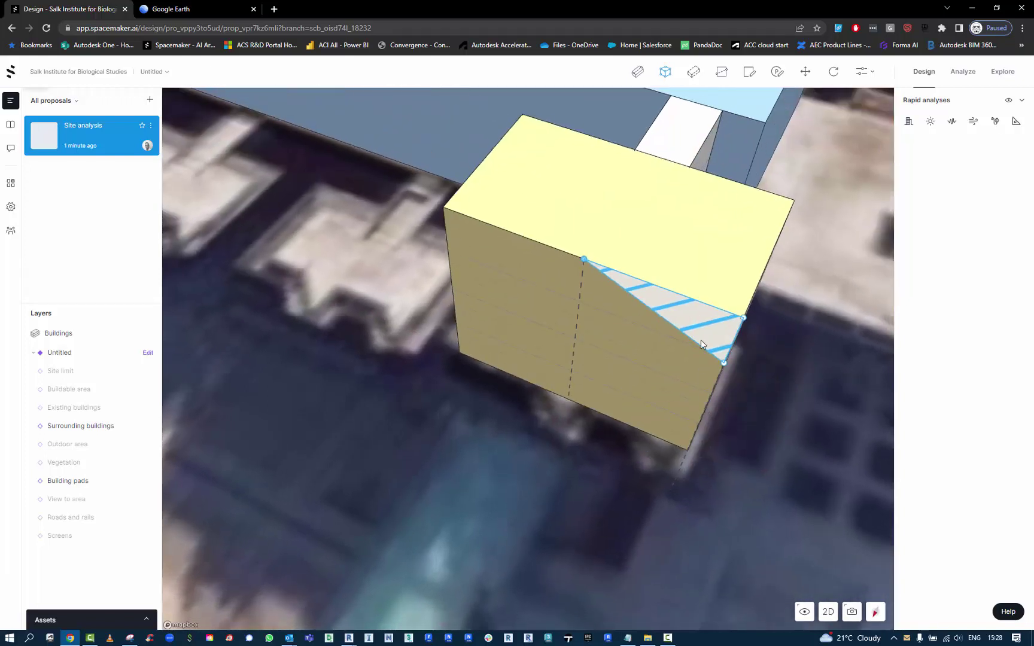
pyautogui.click(753, 318)
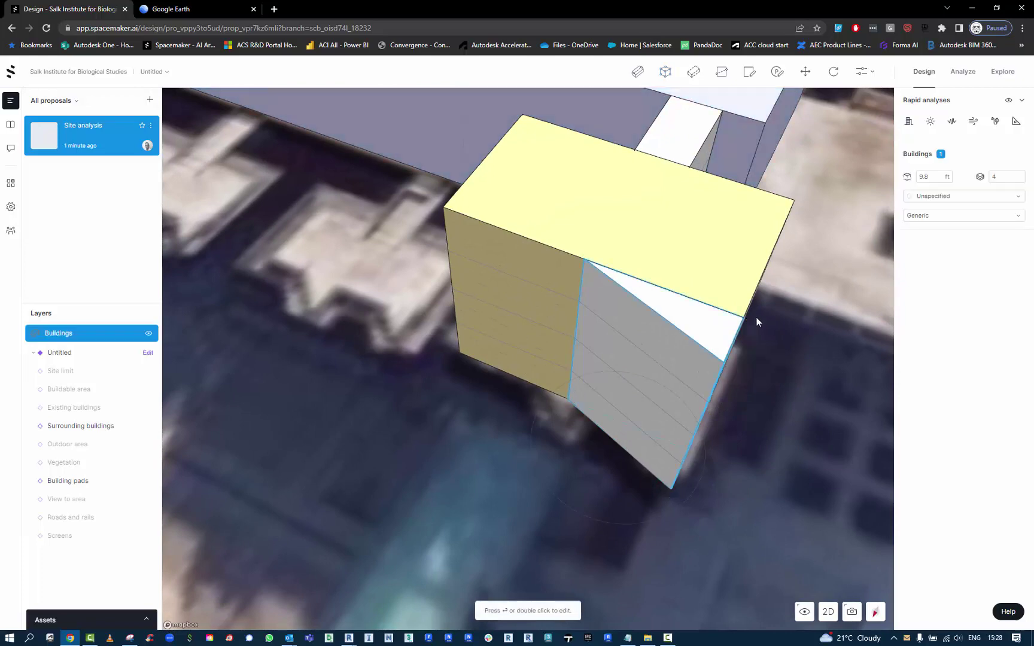
pyautogui.click(783, 481)
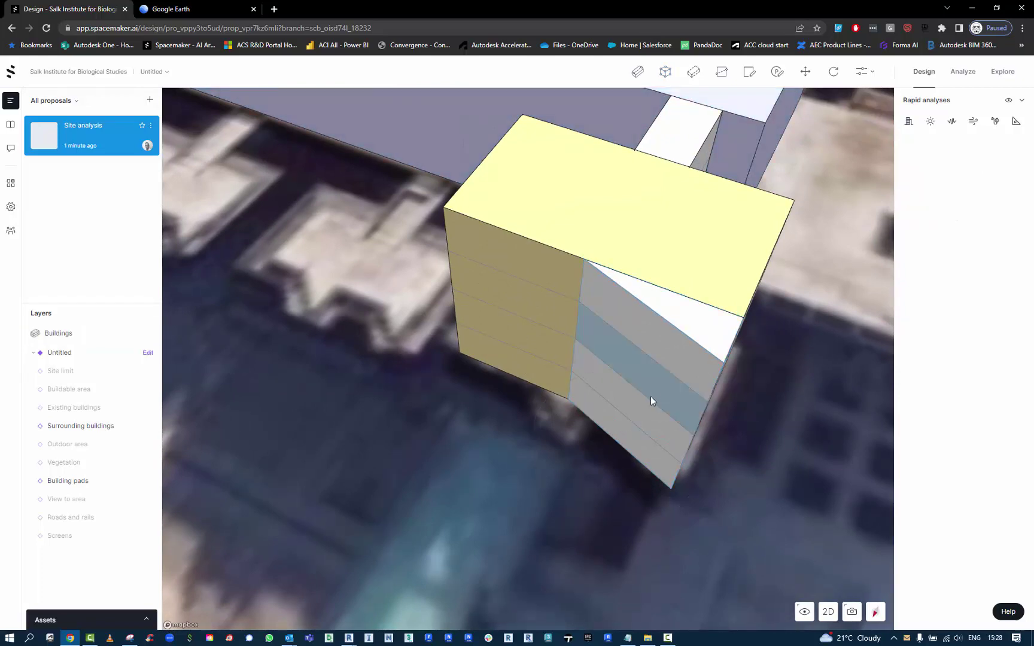
# Move one roof corner of the grey wedge to its edge midpoint (12.5 ft) so the roof slopes
pyautogui.moveTo(585, 462); pyautogui.dragTo(624, 339, button='right')
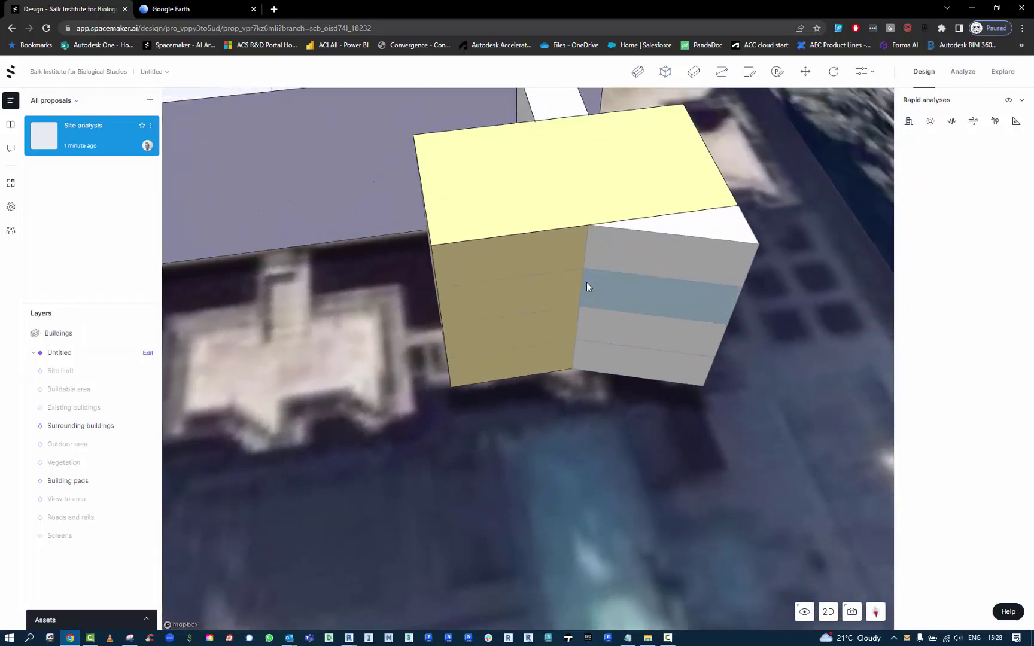
pyautogui.click(588, 264)
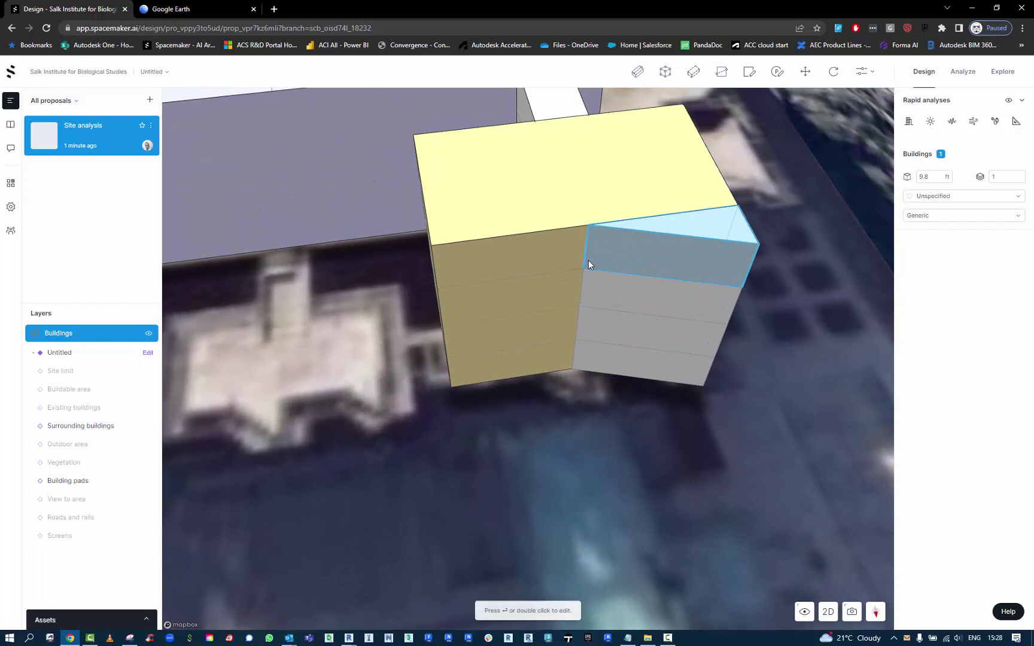
pyautogui.click(589, 226)
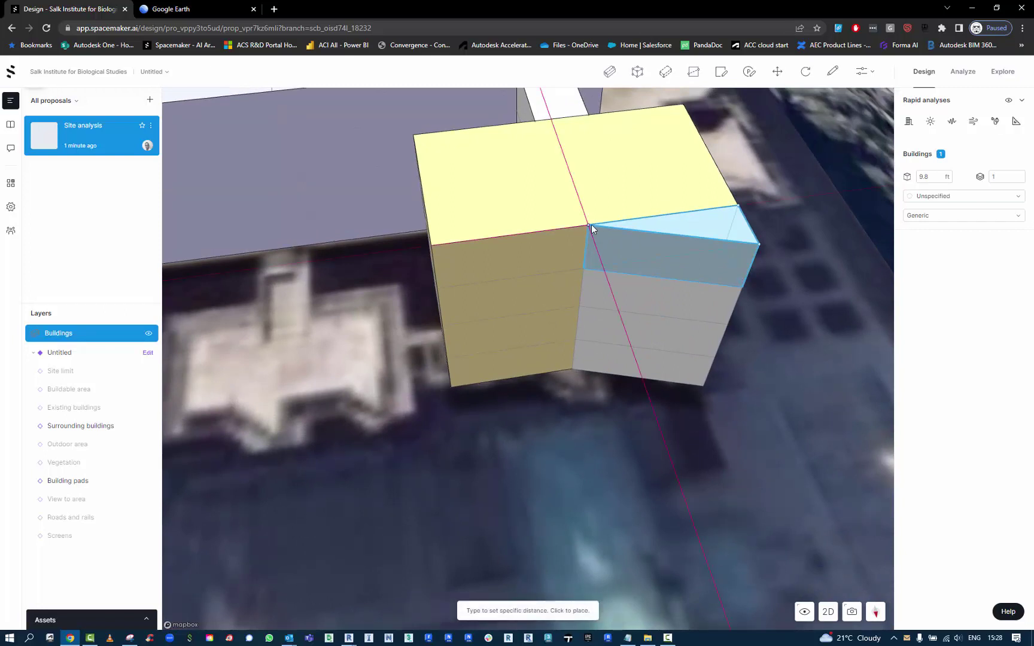
pyautogui.click(663, 219)
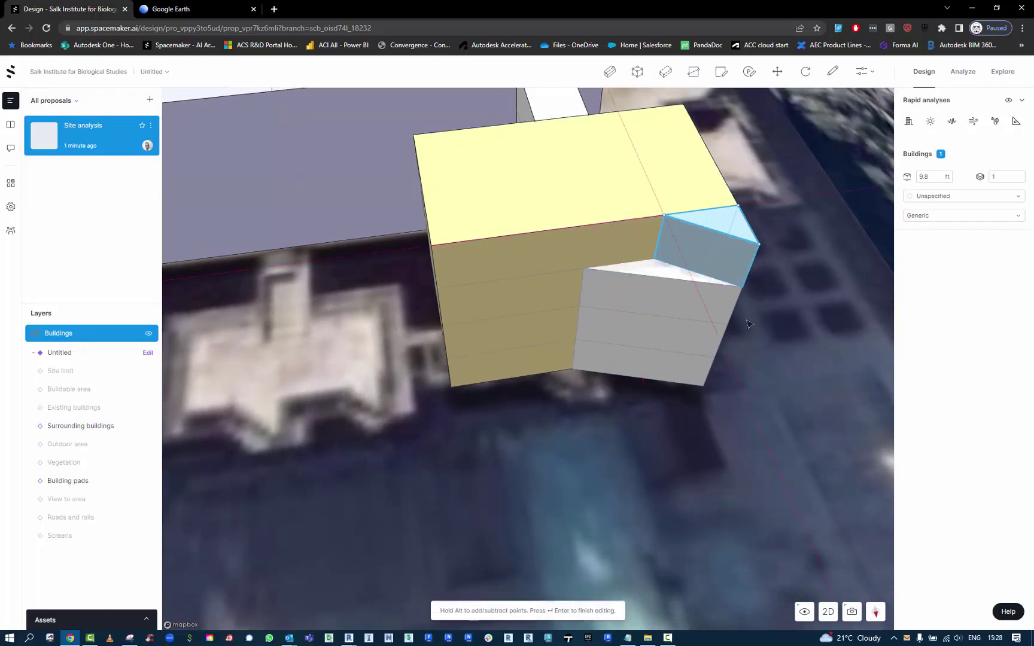
pyautogui.moveTo(749, 324); pyautogui.dragTo(689, 308, button='right')
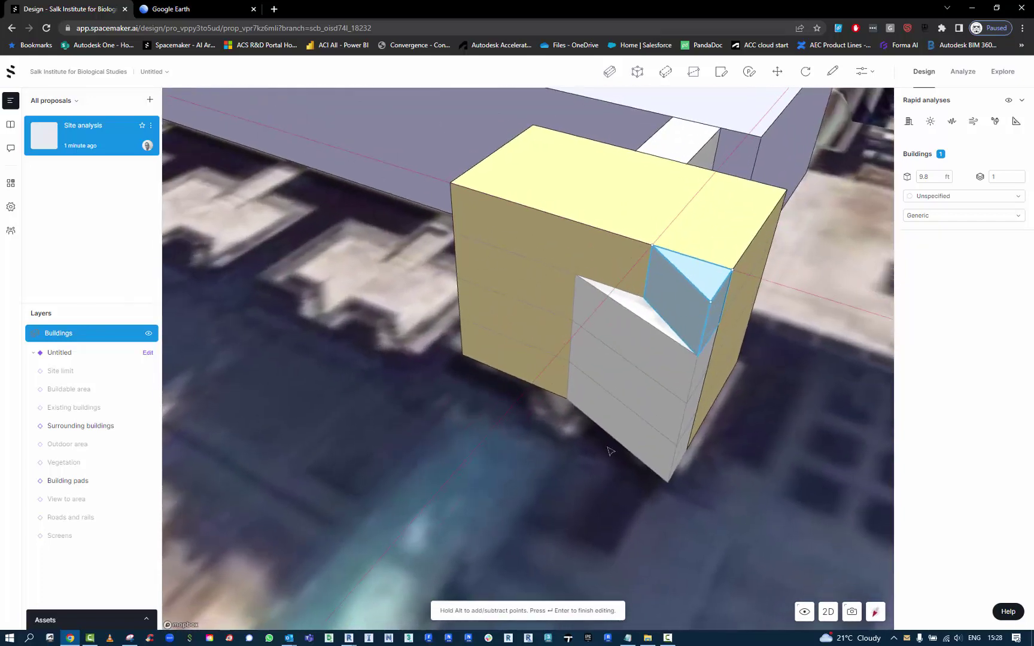
pyautogui.press('Return')
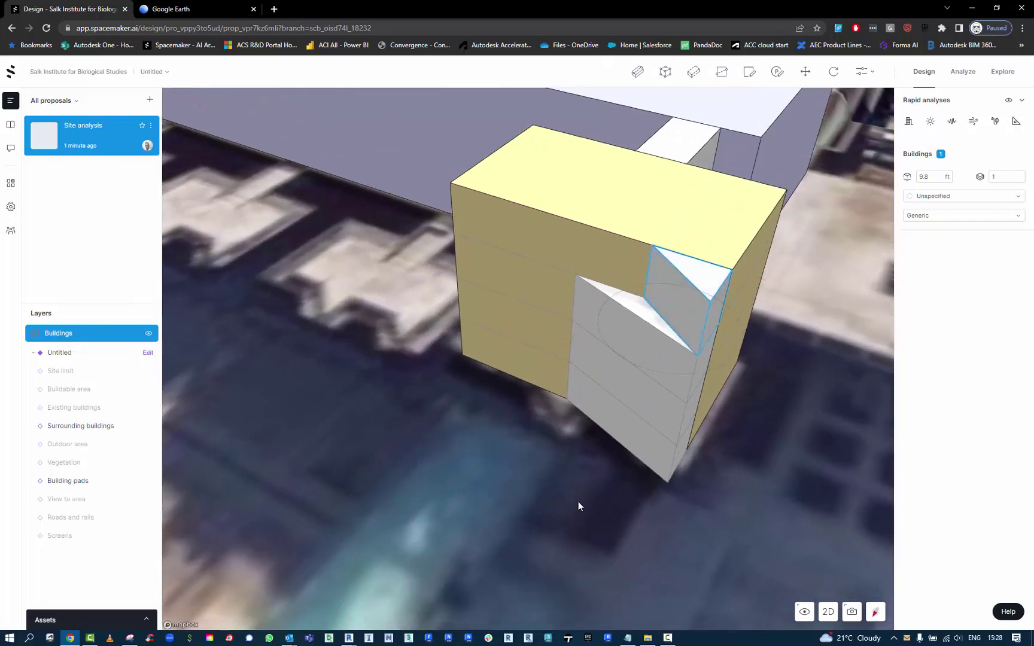
pyautogui.click(578, 502)
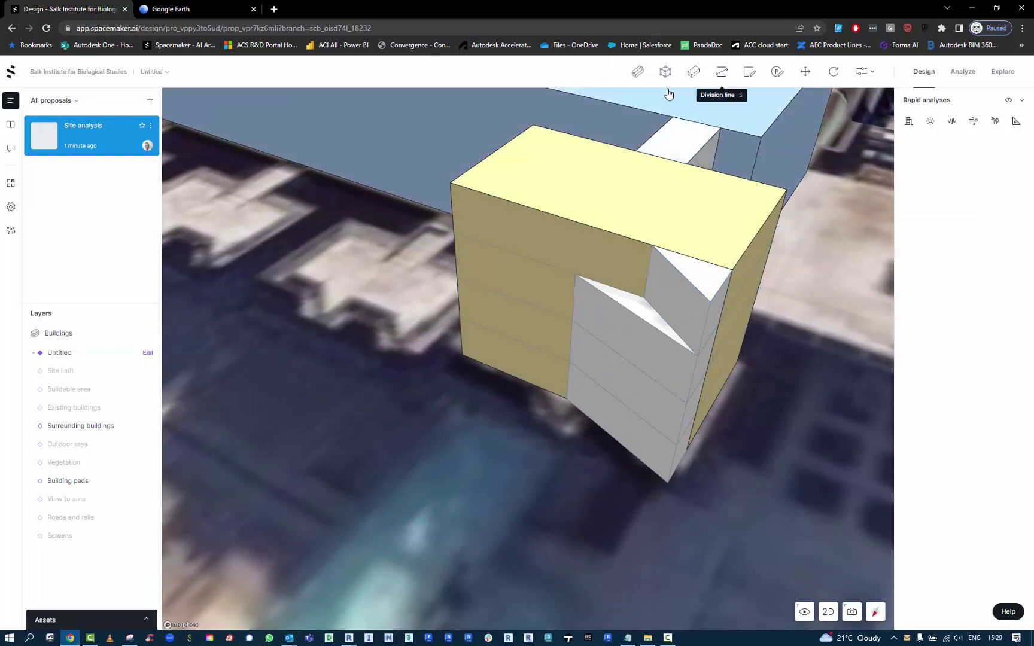
pyautogui.click(665, 71)
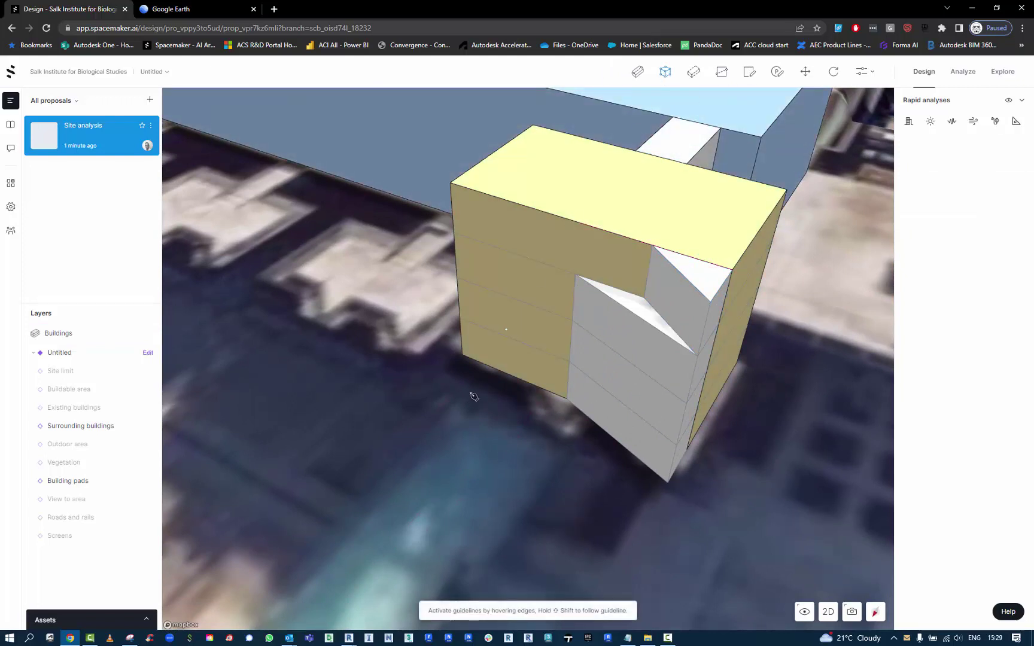
# Draw a triangle with a 13.5 ft first edge at the block's corner and extrude it to tower height
pyautogui.click(464, 356)
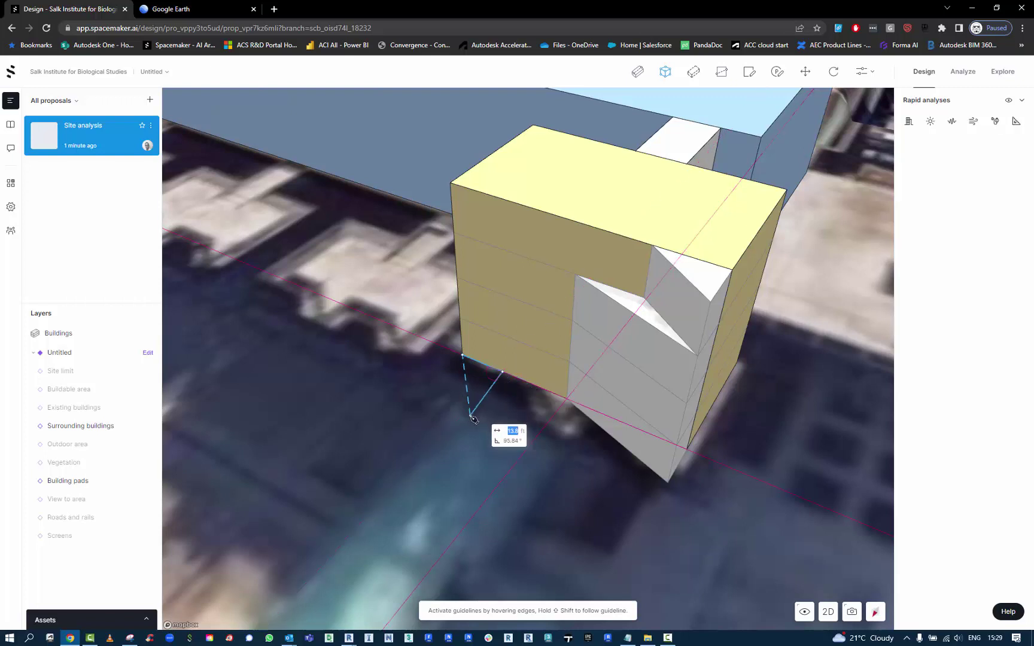
pyautogui.write('13.5')
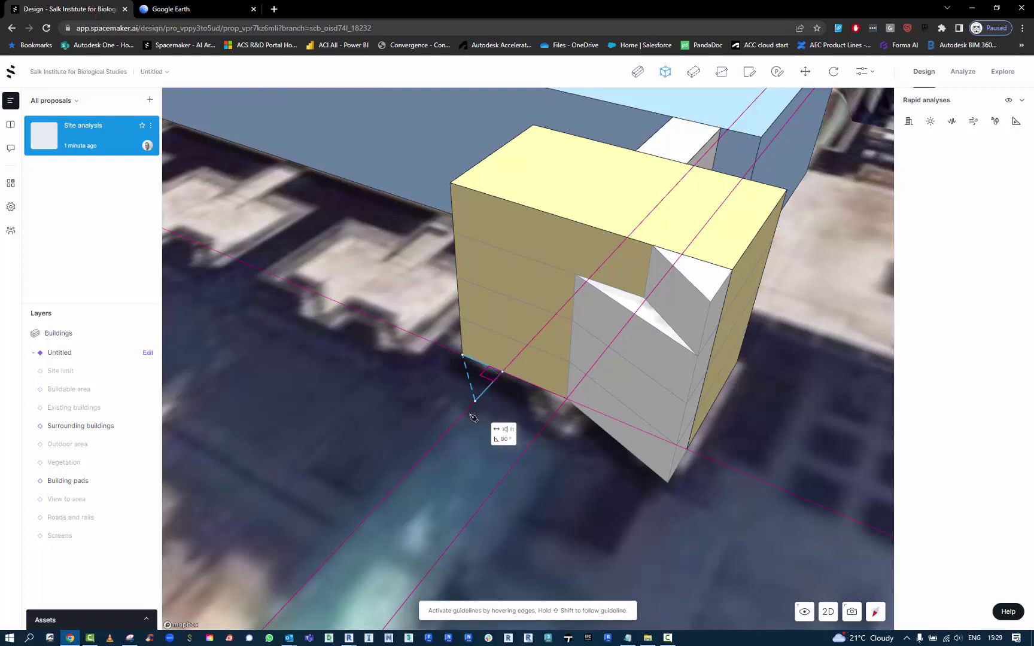
pyautogui.press('Return')
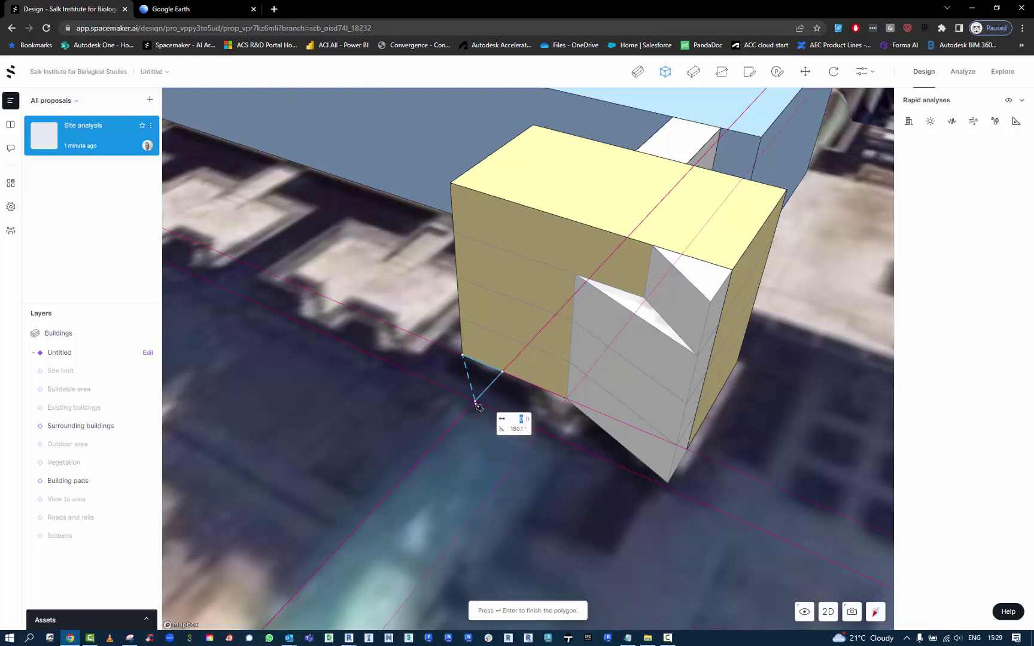
pyautogui.press('Return')
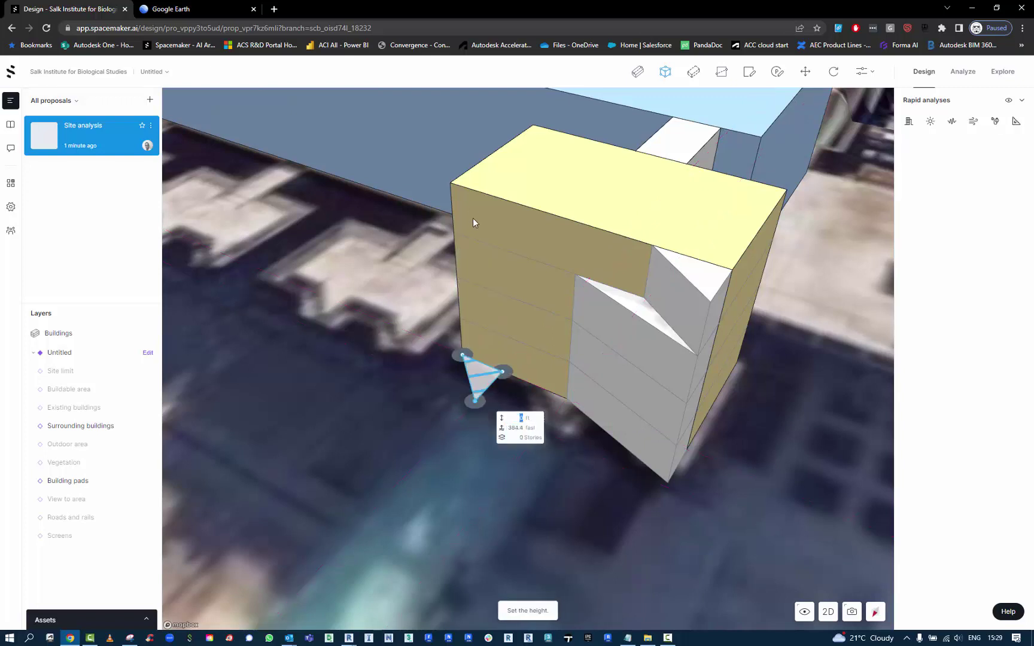
pyautogui.click(500, 226)
pyautogui.click(513, 433)
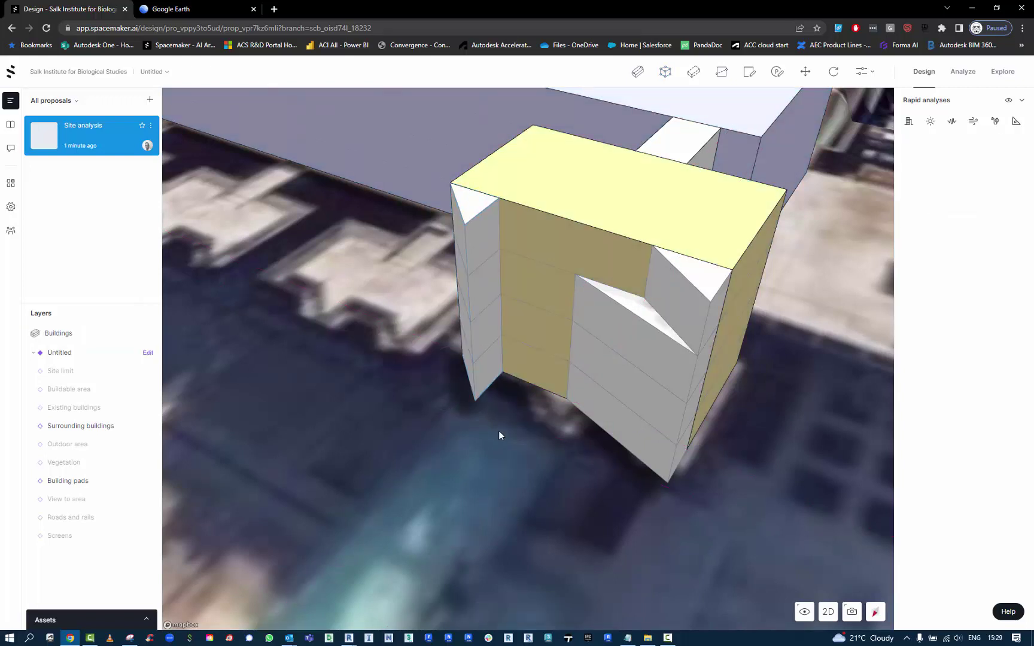
pyautogui.moveTo(498, 431); pyautogui.dragTo(514, 453, button='right')
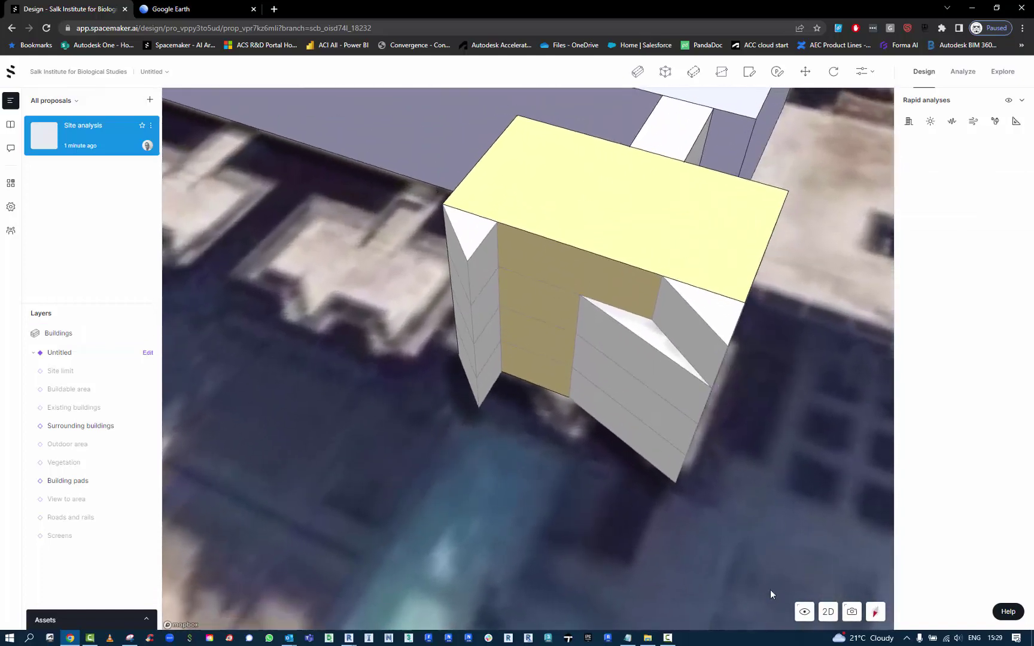
# Delete the lower triangular fin in the top-down plan view
pyautogui.click(826, 613)
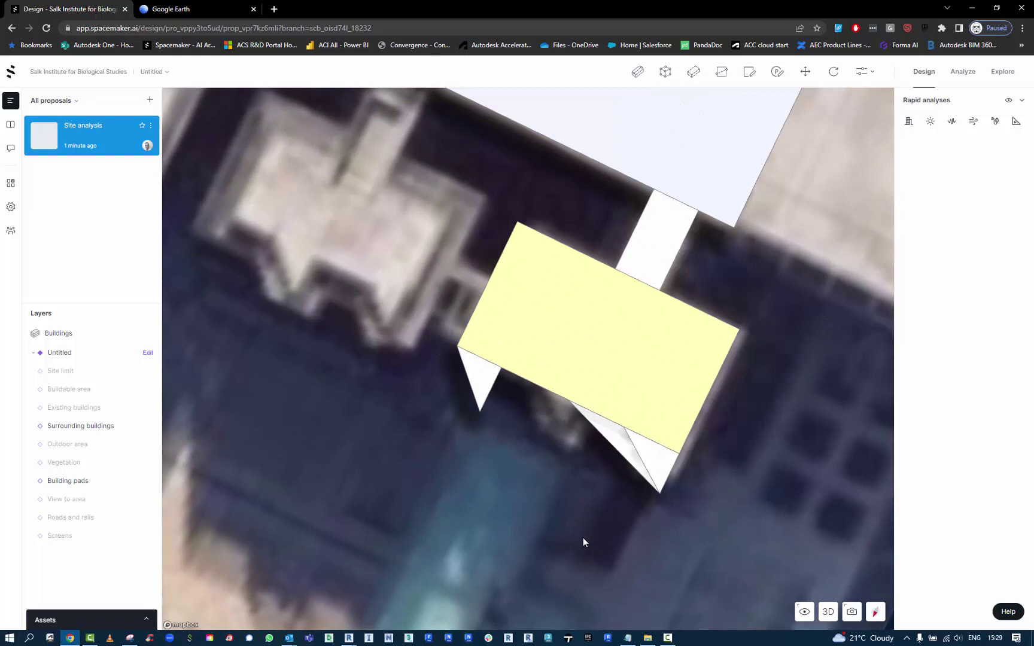
pyautogui.click(618, 467)
pyautogui.press('Delete')
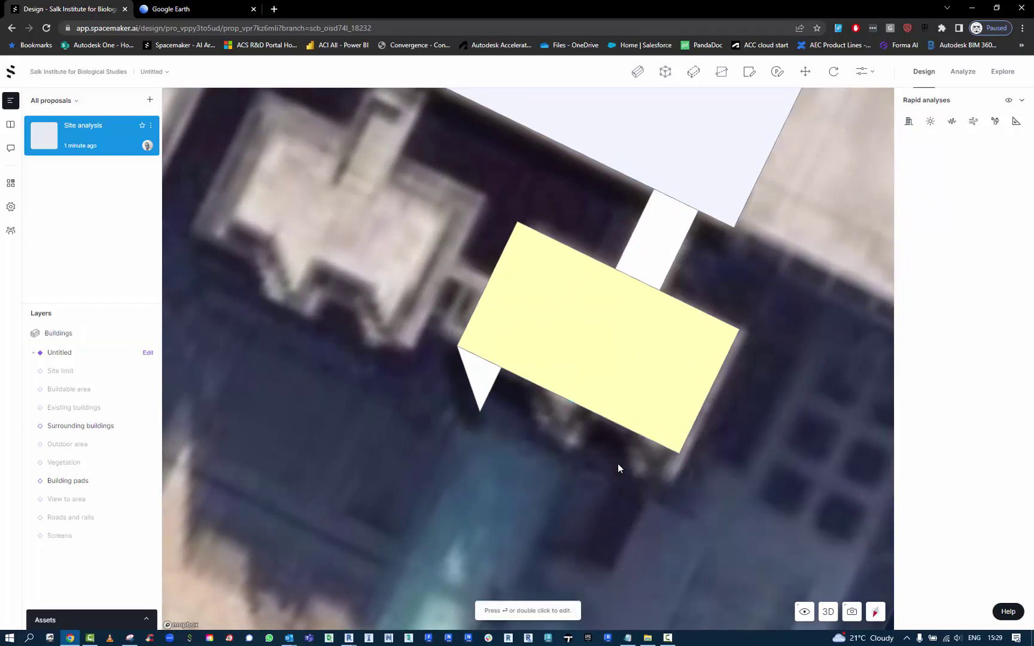
# Join the remaining triangular fin's four floors into one unit
pyautogui.click(484, 381)
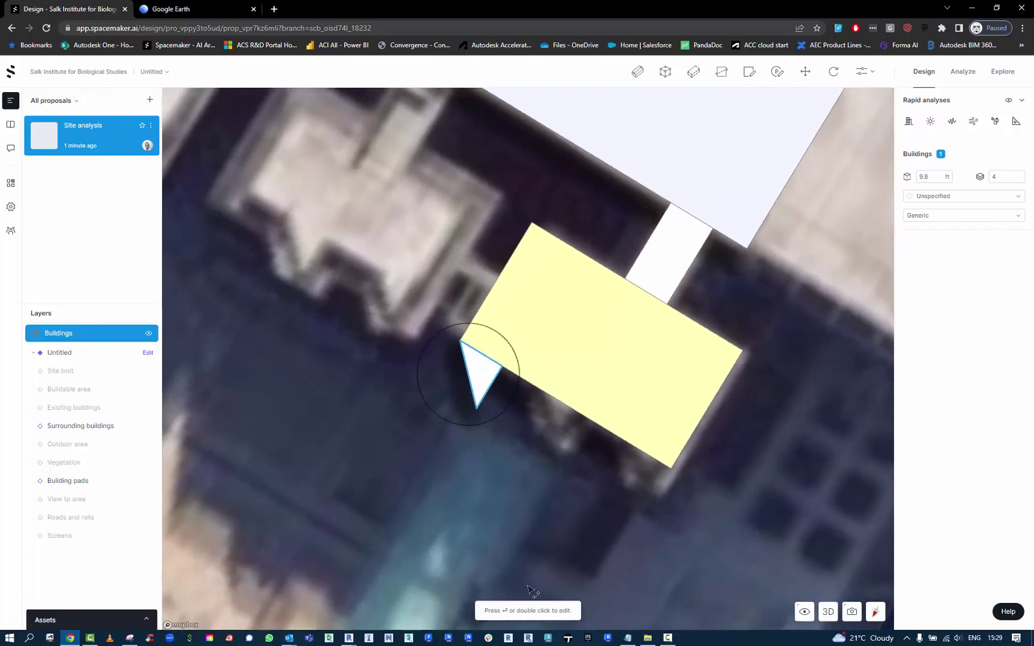
pyautogui.click(828, 614)
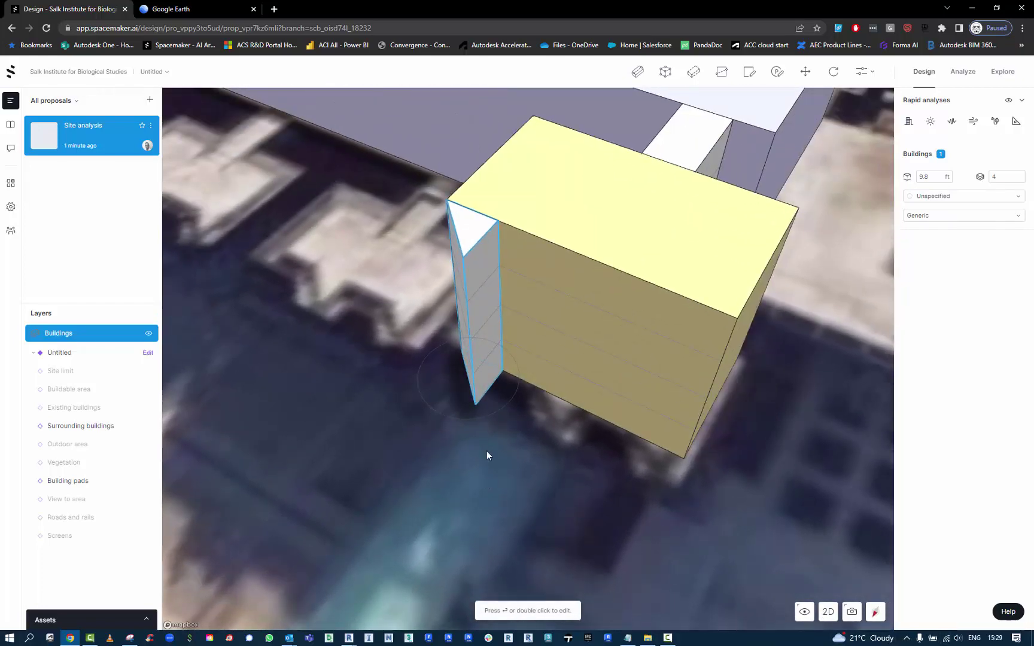
pyautogui.rightClick(482, 361)
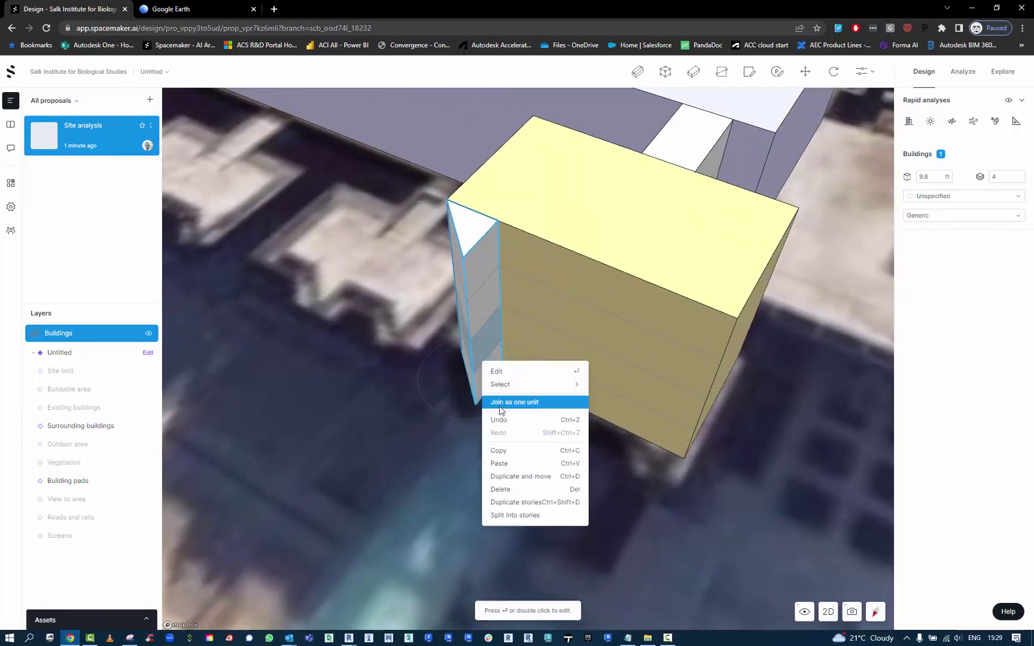
pyautogui.click(501, 411)
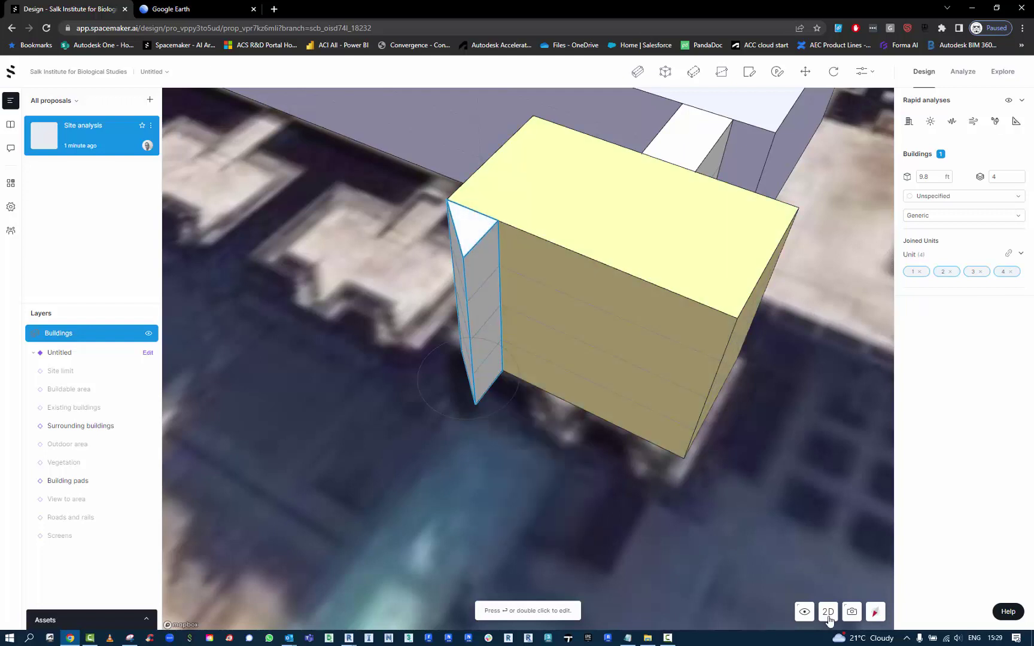
pyautogui.click(829, 616)
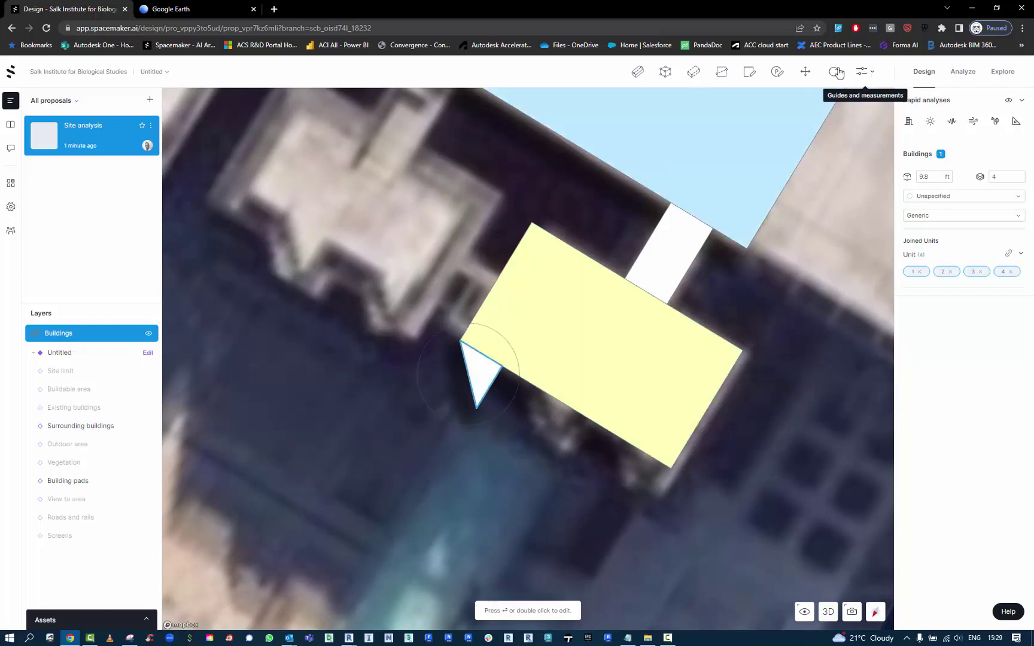
# Duplicate the triangular fin and place the copy at the tower's other front corner
pyautogui.click(805, 72)
pyautogui.rightClick(534, 403)
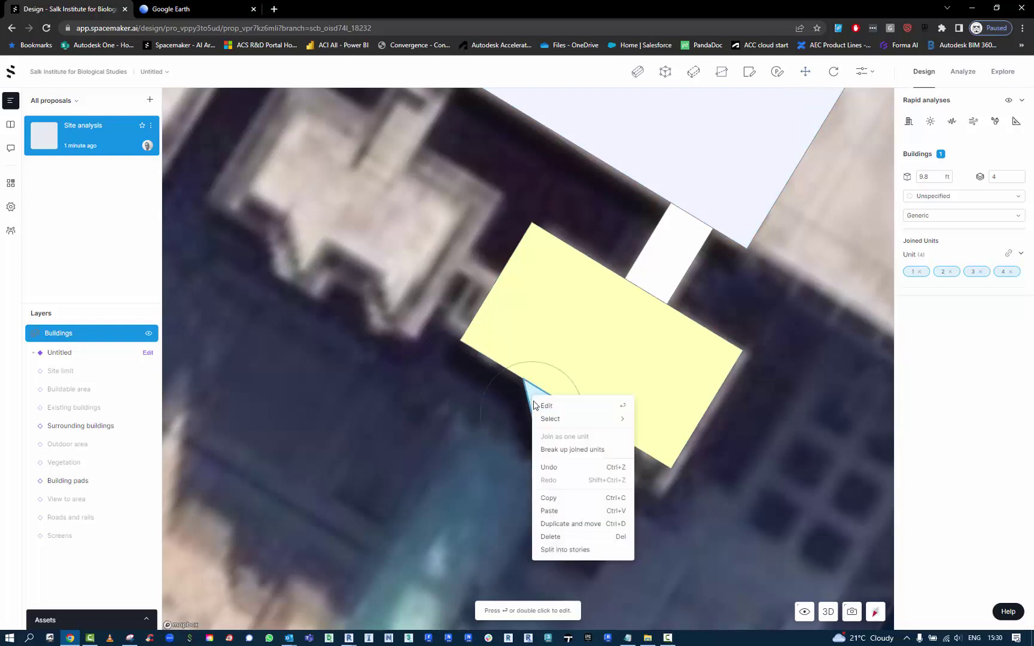
pyautogui.click(553, 523)
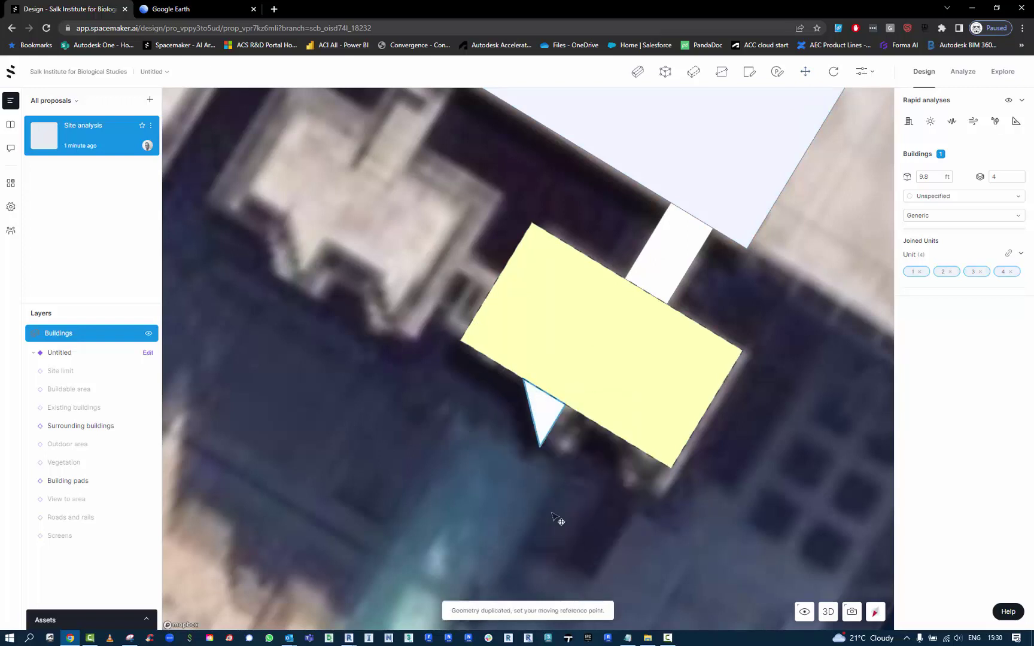
pyautogui.click(534, 390)
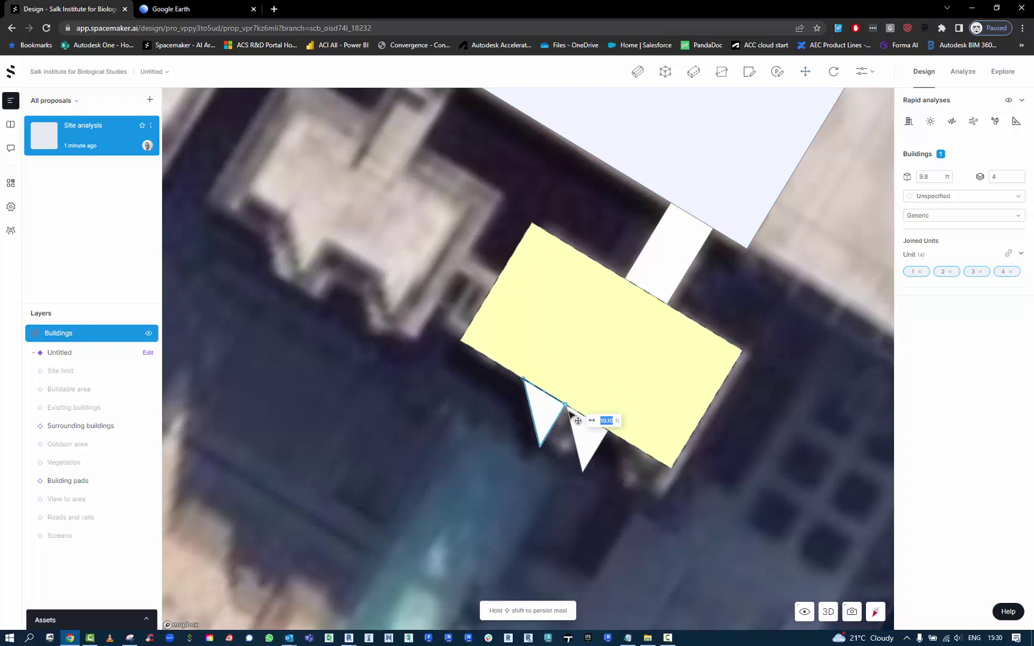
pyautogui.click(616, 443)
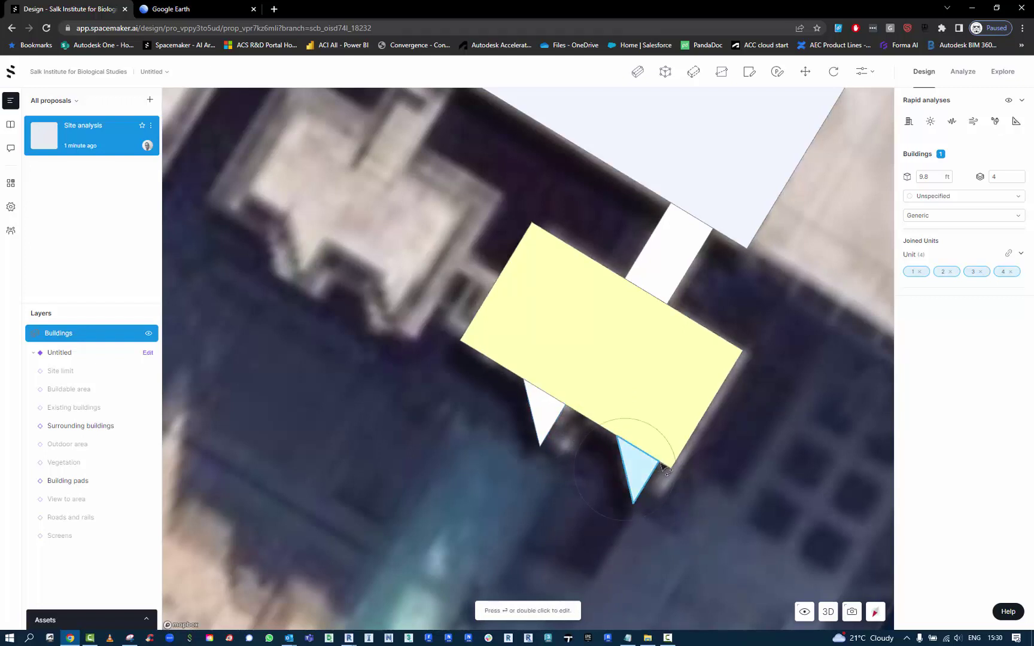
# Nudge the copied fin slightly down-right, check it in 3D, then switch to Google Earth
pyautogui.click(807, 84)
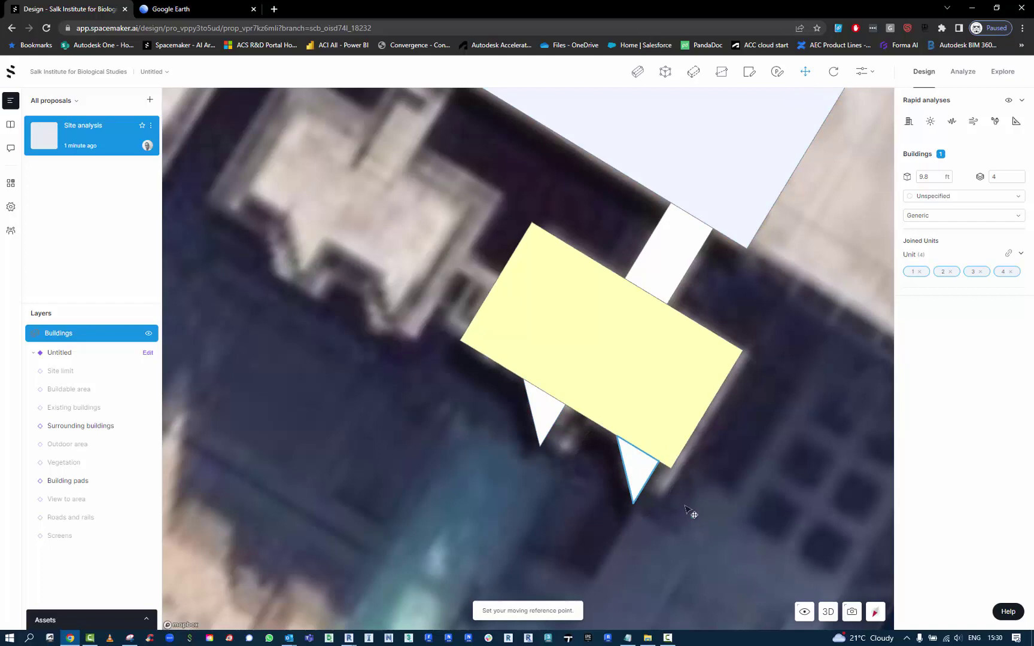
pyautogui.click(668, 471)
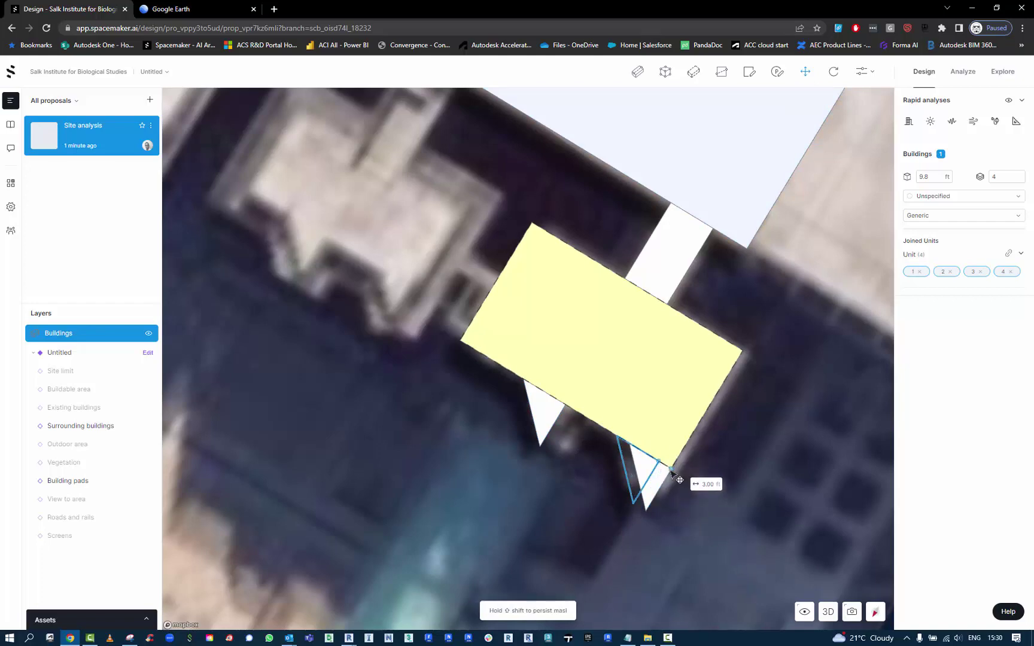
pyautogui.click(682, 479)
pyautogui.click(770, 594)
pyautogui.click(827, 612)
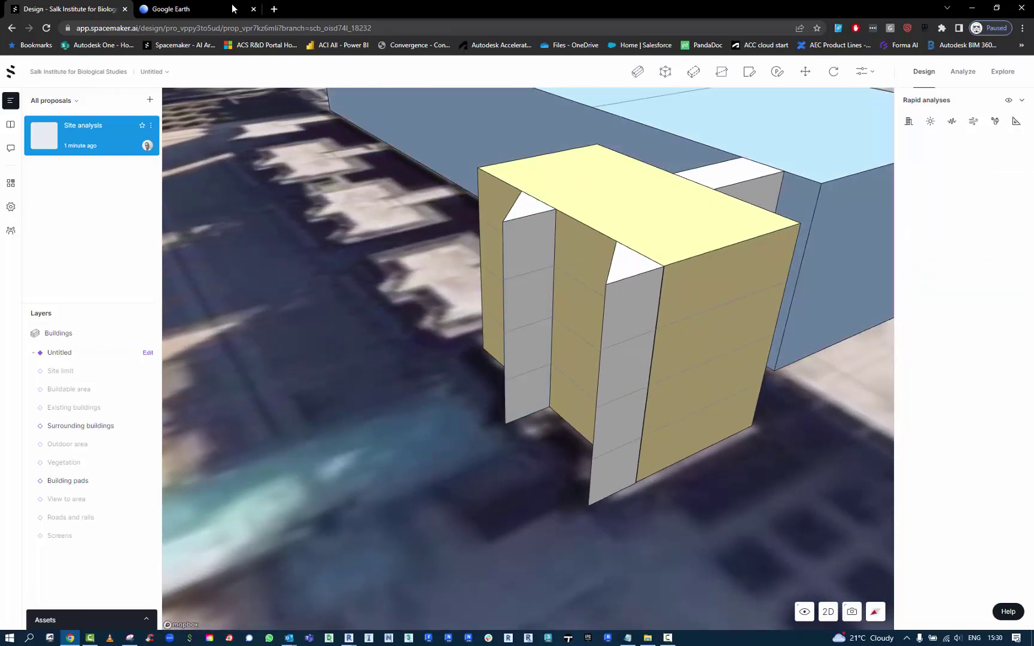
pyautogui.click(177, 8)
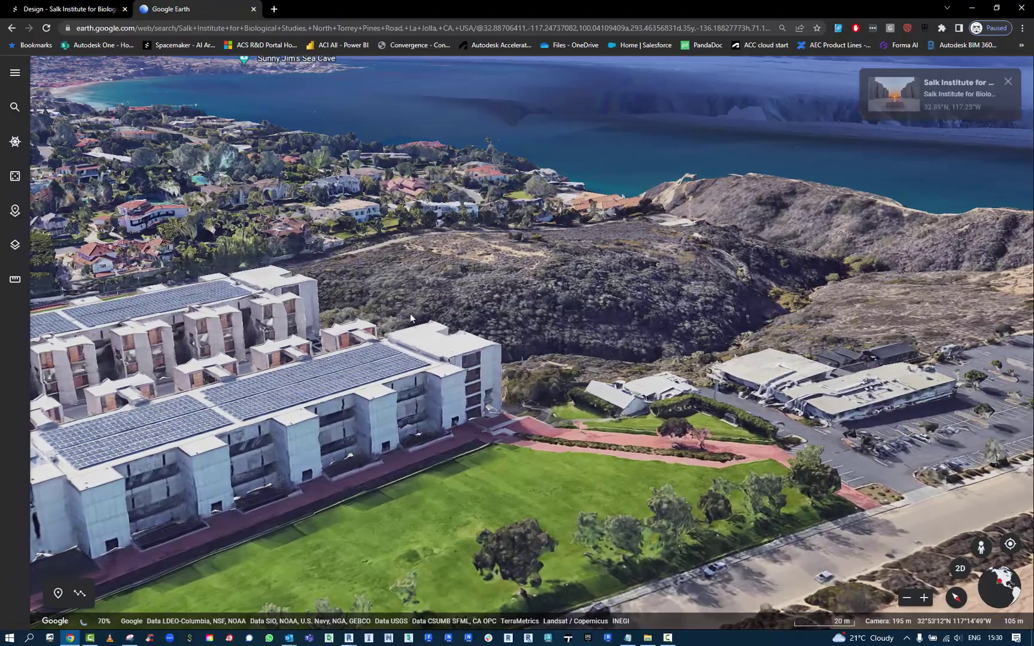
# Orbit down and zoom Google Earth to frame a close-up of one Salk study tower
pyautogui.moveTo(323, 314); pyautogui.dragTo(178, 290, button='middle')
pyautogui.scroll(-5, 178, 290)
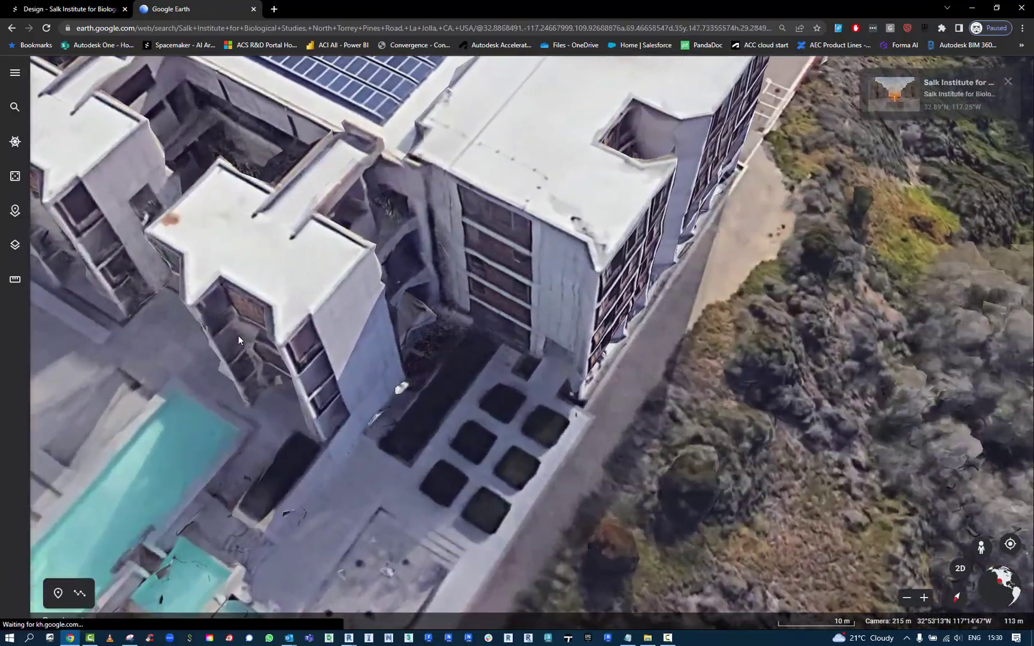
pyautogui.scroll(1, 258, 330)
pyautogui.scroll(1, 254, 336)
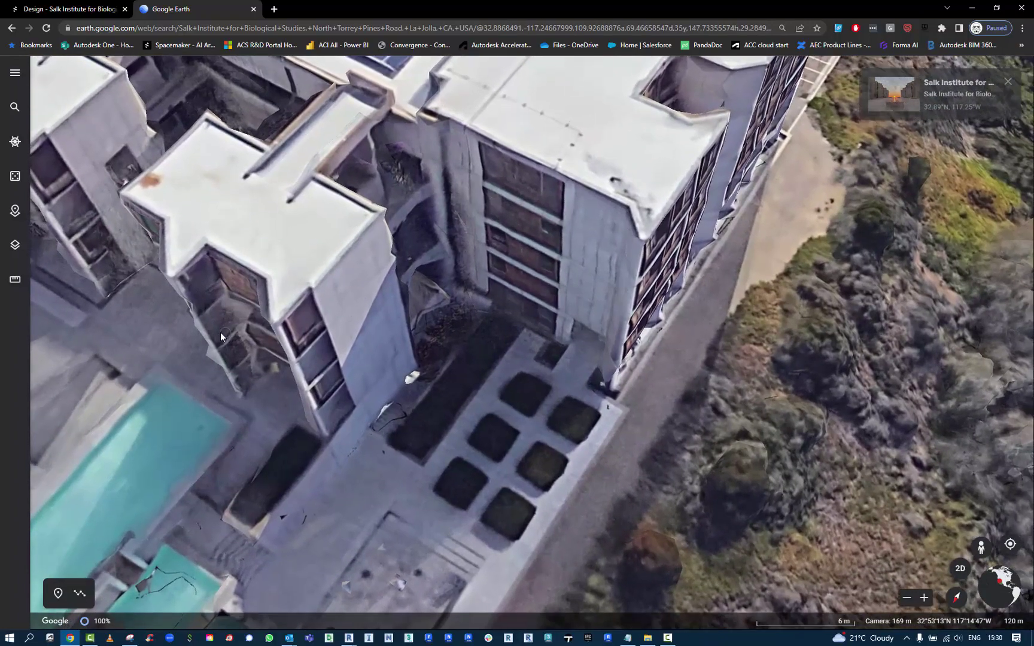
pyautogui.moveTo(352, 343); pyautogui.dragTo(565, 395)
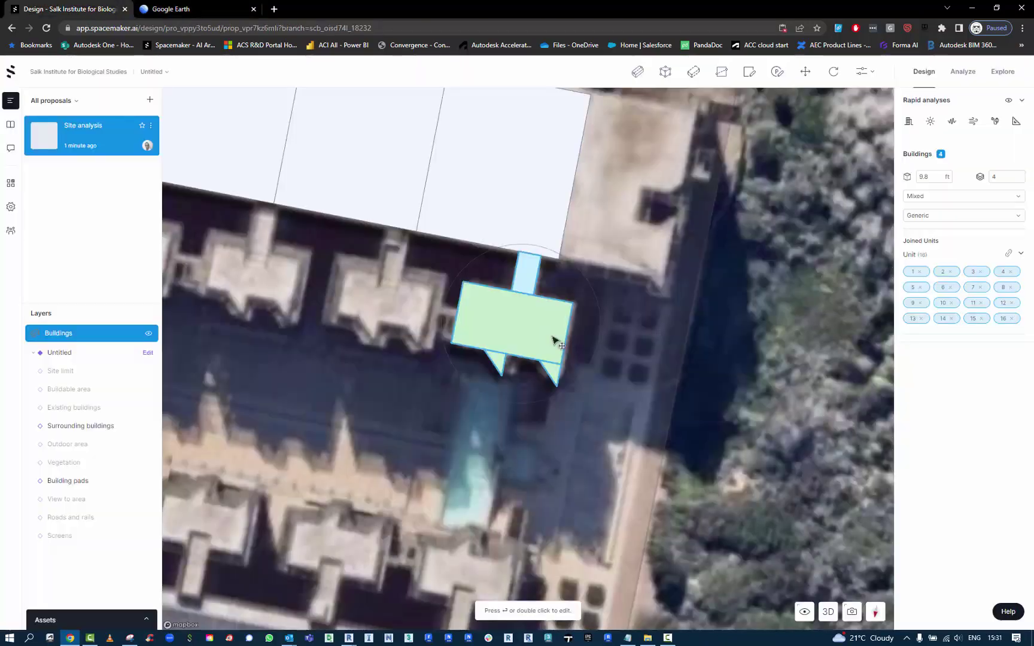
# Duplicate the finned study tower group and move the copy about 61 ft along the wing
pyautogui.rightClick(551, 338)
pyautogui.click(583, 464)
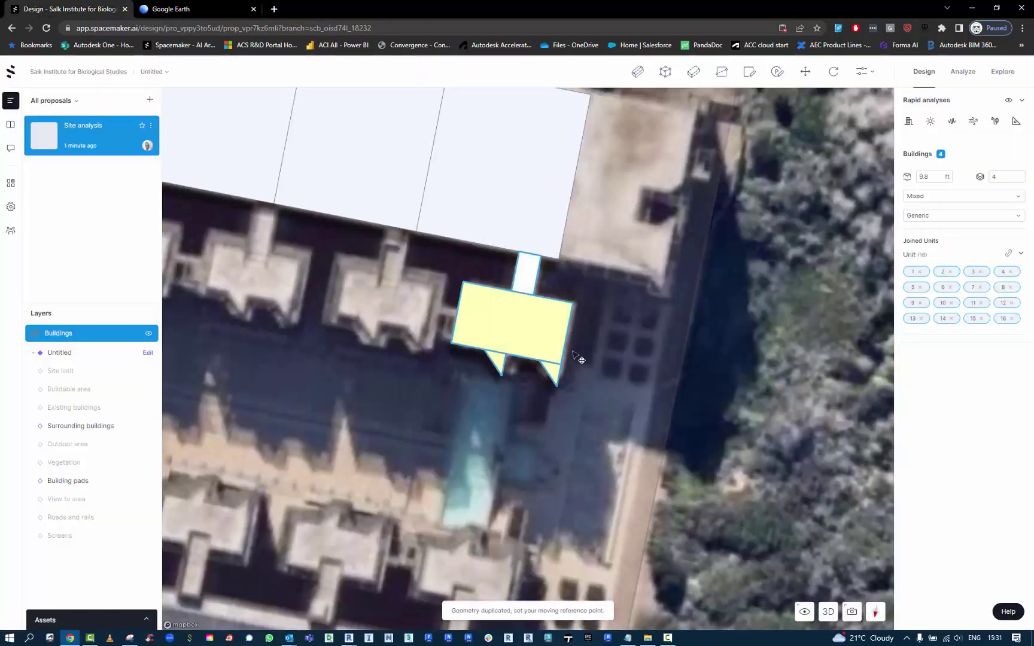
pyautogui.click(541, 258)
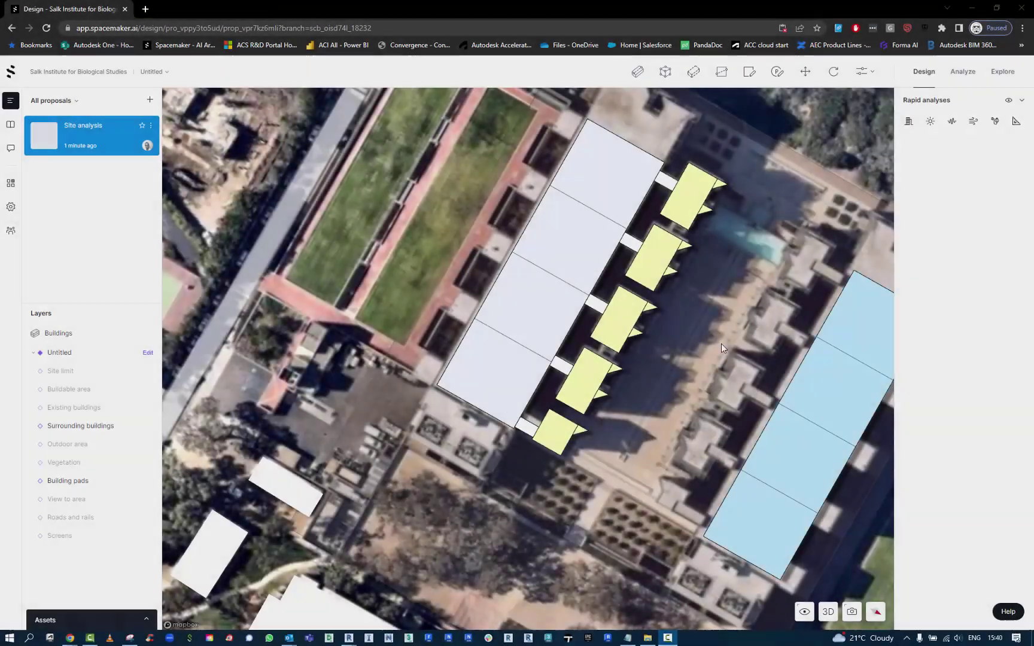
pyautogui.click(721, 346)
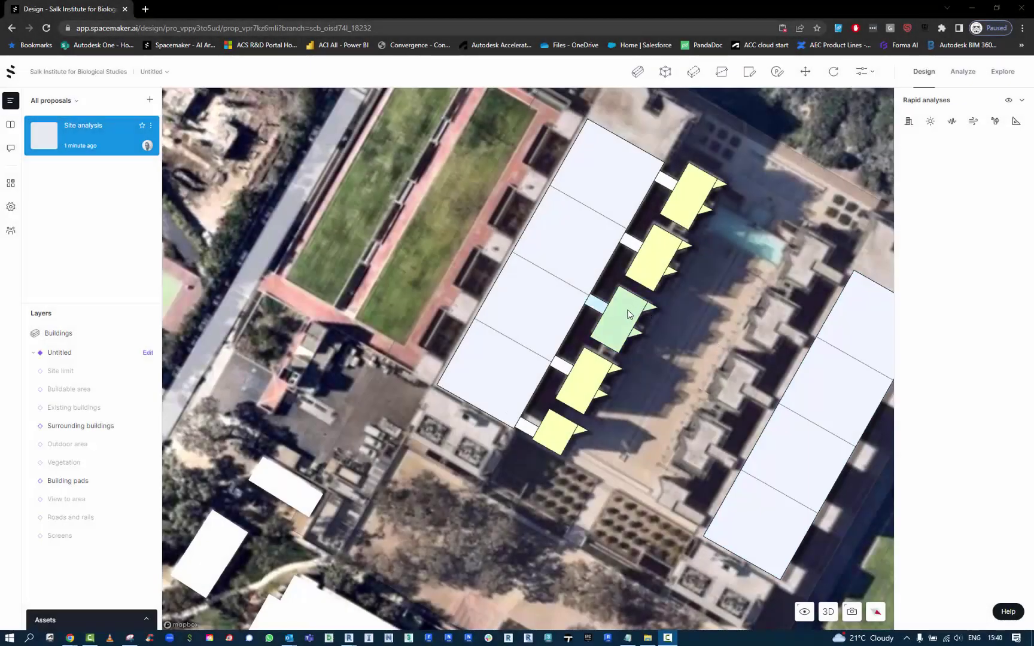
# Rotate the pasted study tower 180° about its corner
pyautogui.click(778, 465)
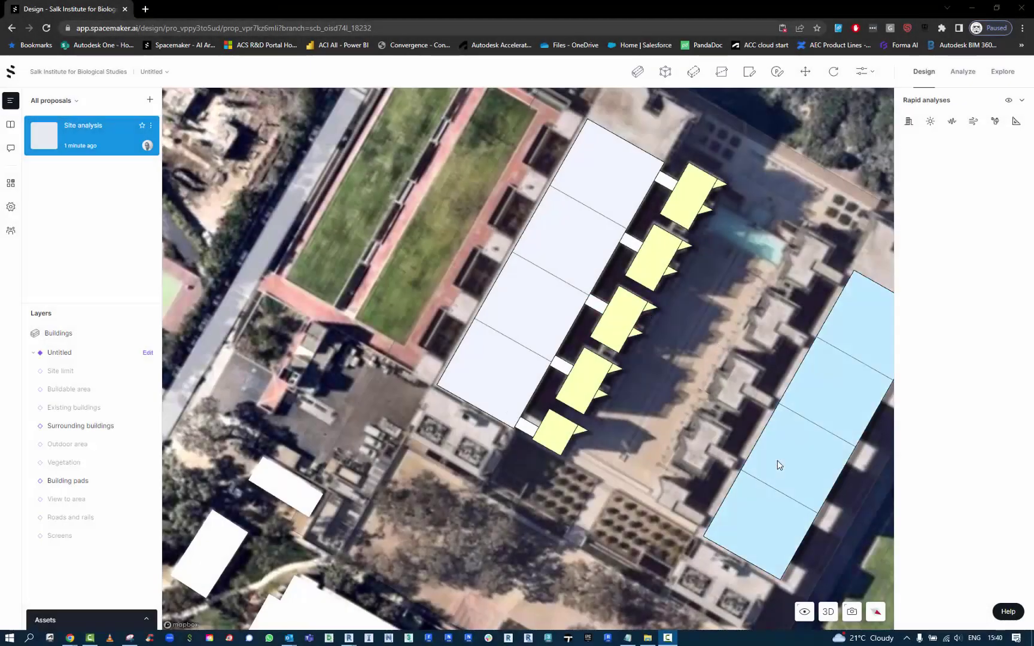
pyautogui.click(686, 440)
pyautogui.click(673, 218)
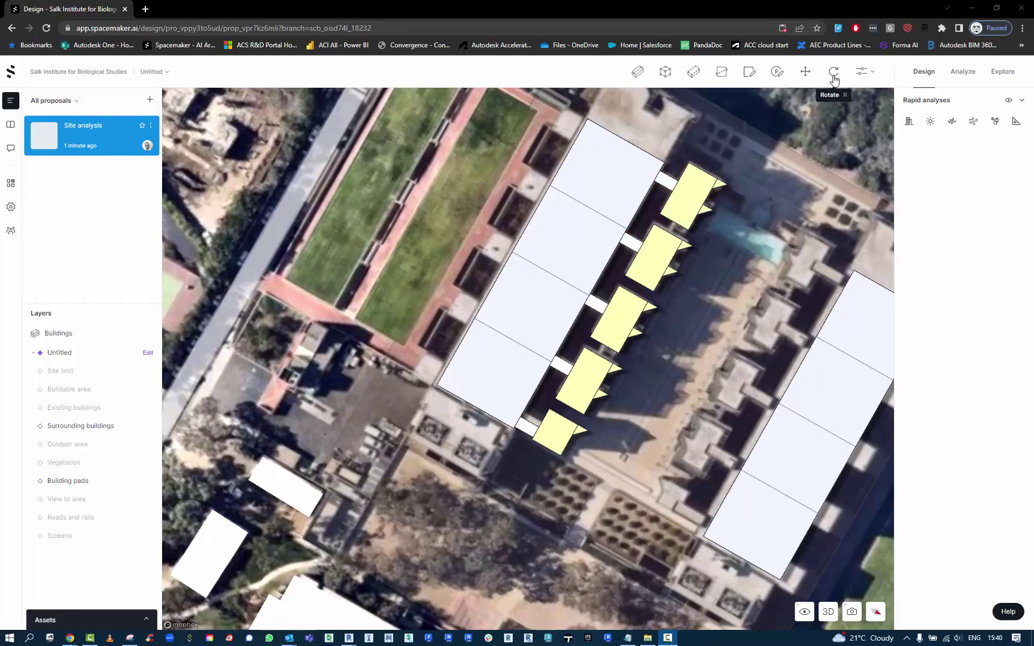
pyautogui.click(862, 77)
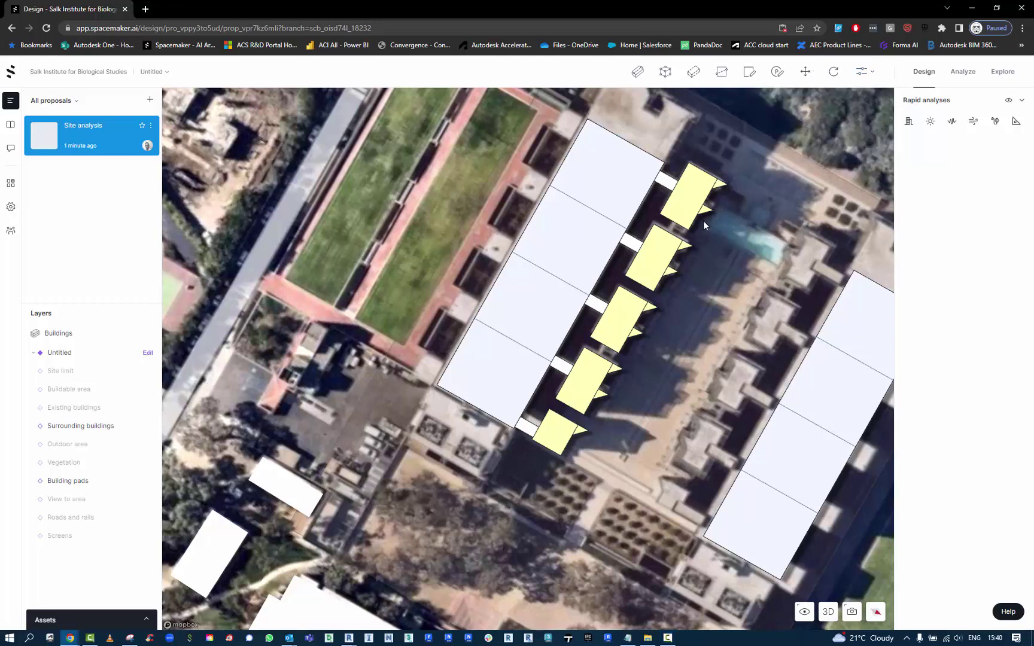
pyautogui.click(694, 195)
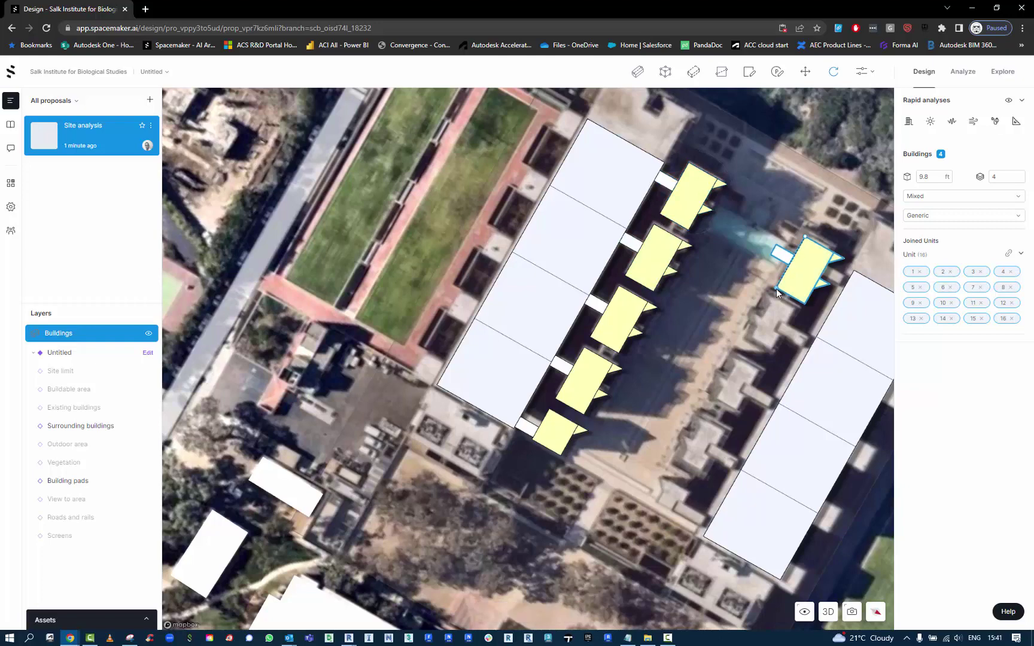
pyautogui.moveTo(776, 292); pyautogui.dragTo(851, 159)
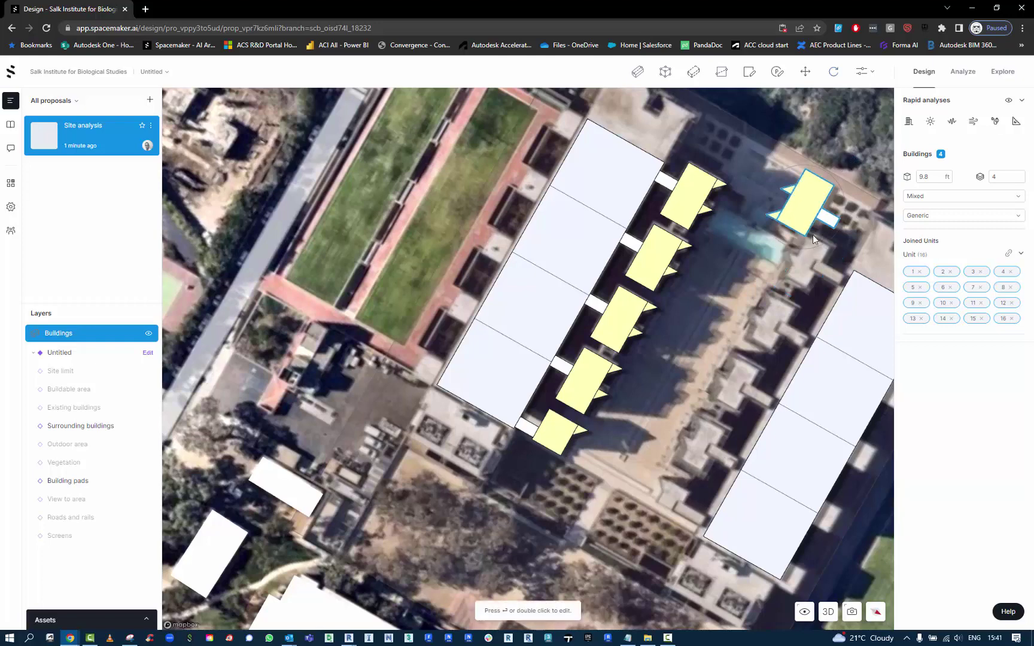
# Move the turned tower so it rests against the opposite lab wing
pyautogui.click(805, 71)
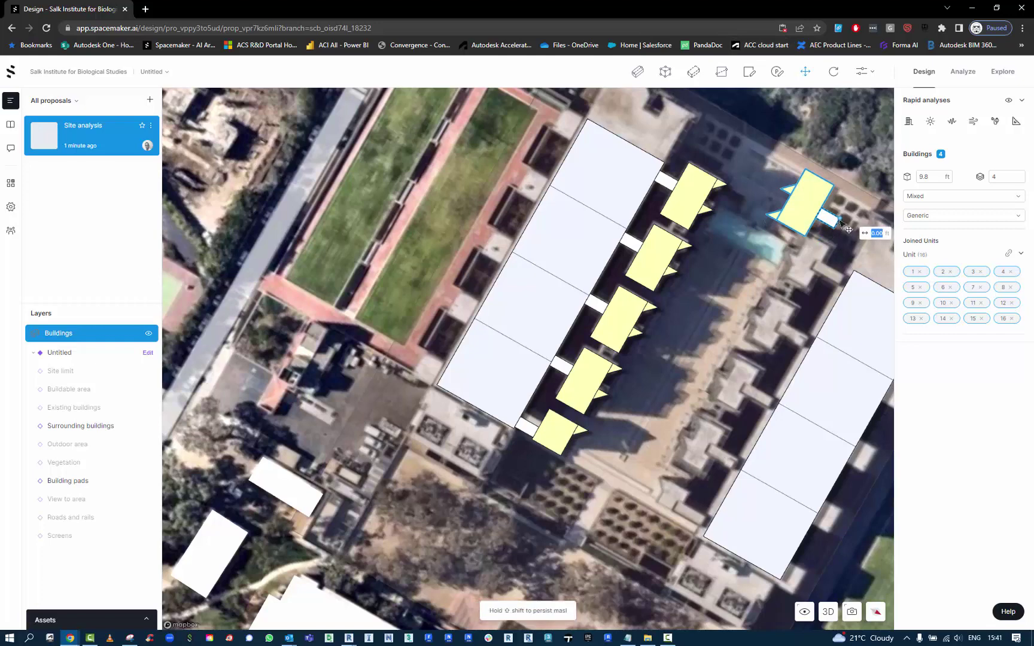
pyautogui.click(842, 223)
pyautogui.click(853, 275)
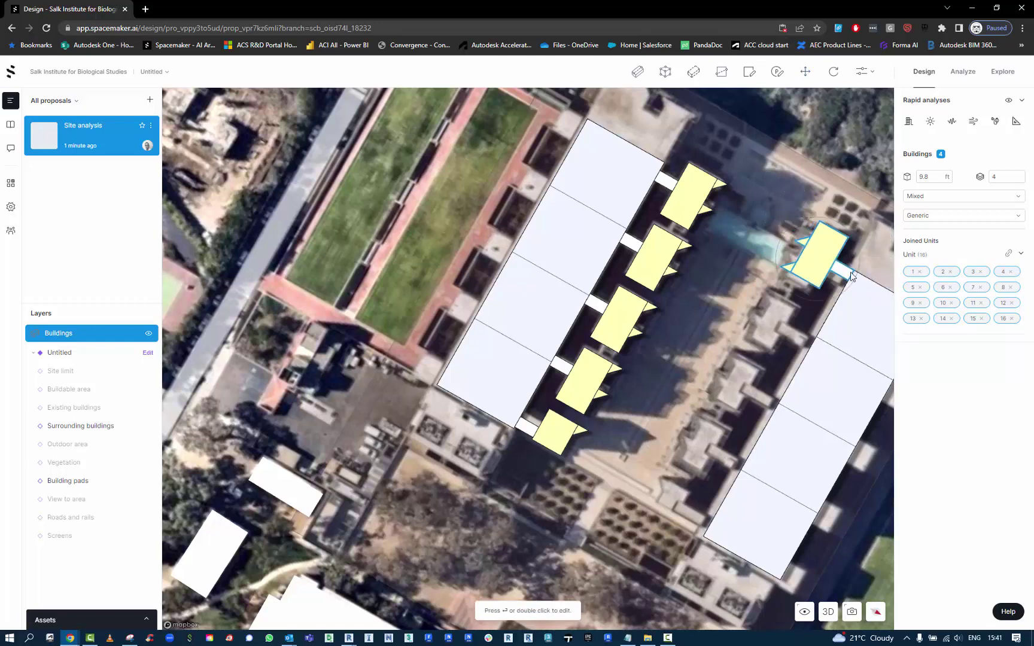
pyautogui.click(857, 76)
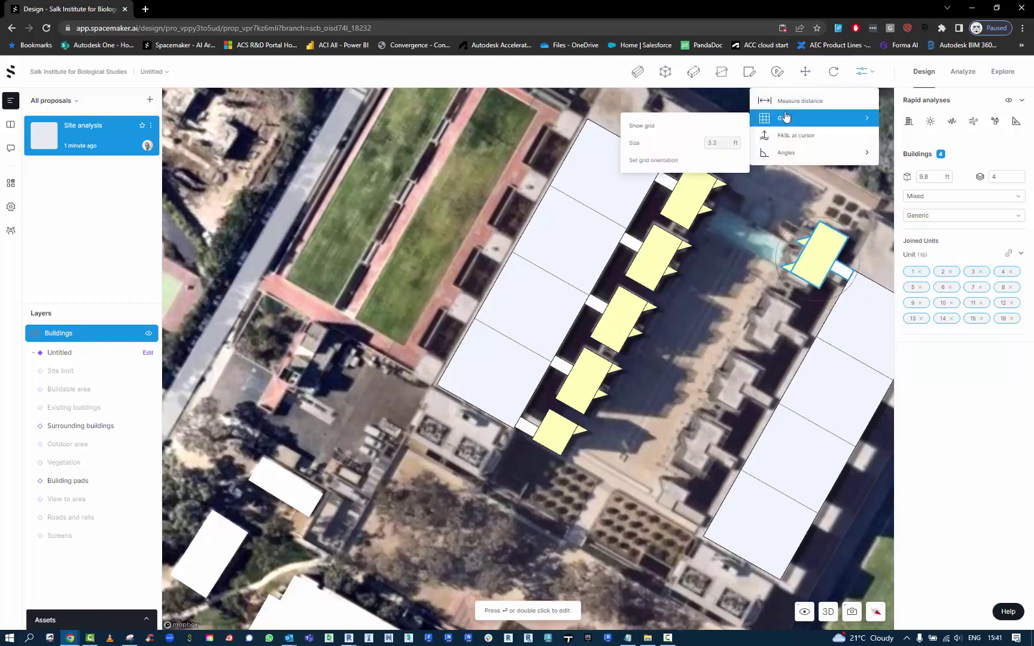
# Start a distance measurement at the white lab wing's corner and zoom in close
pyautogui.click(790, 108)
pyautogui.scroll(5, 651, 150)
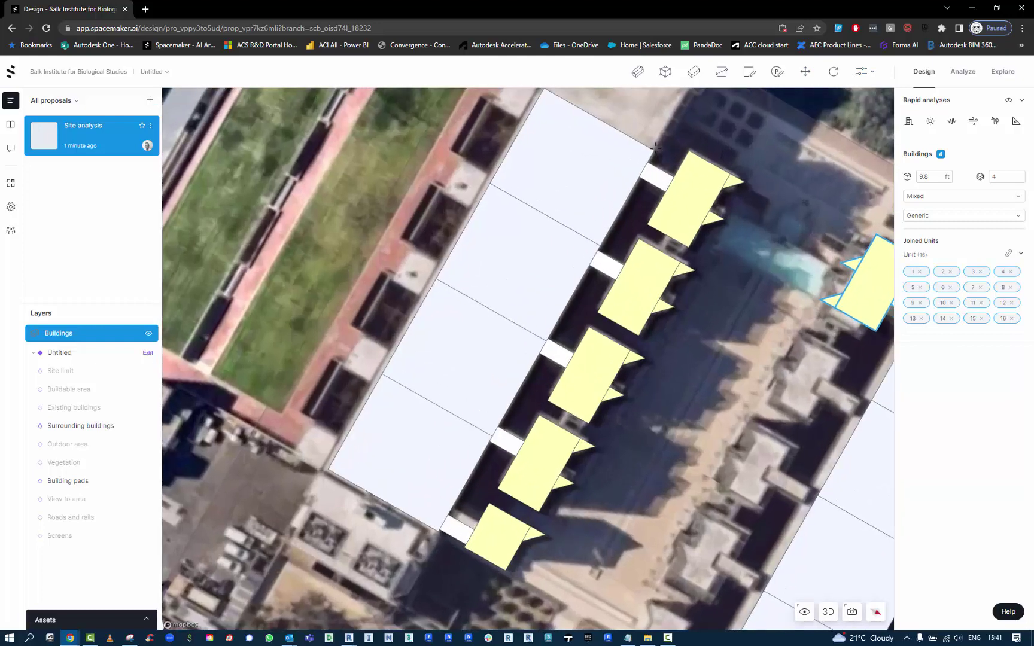
pyautogui.click(650, 152)
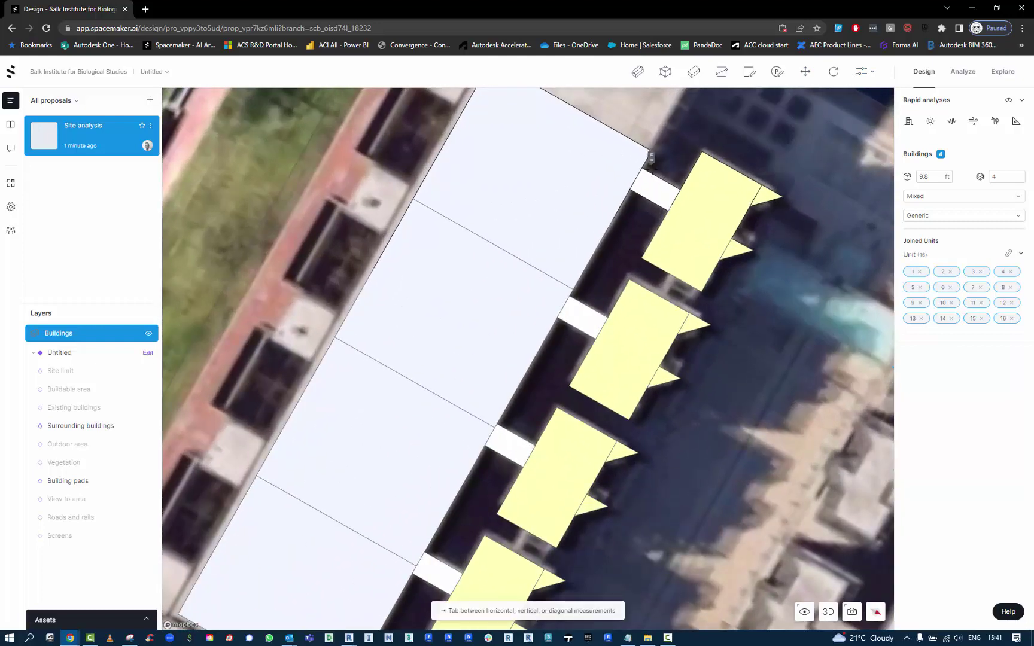
pyautogui.scroll(5, 646, 159)
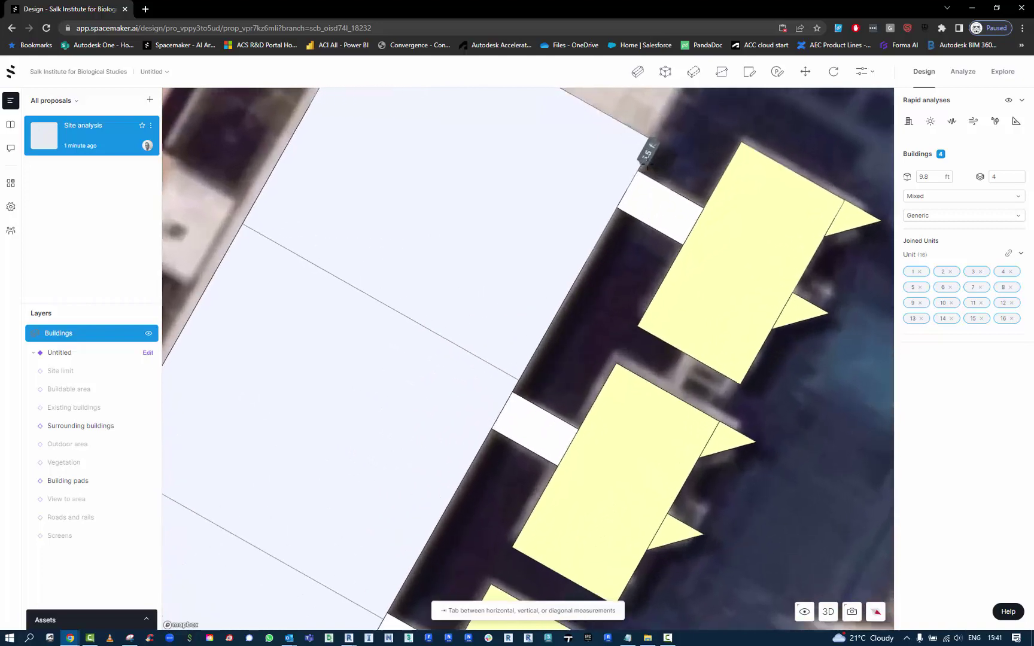
pyautogui.scroll(3, 633, 175)
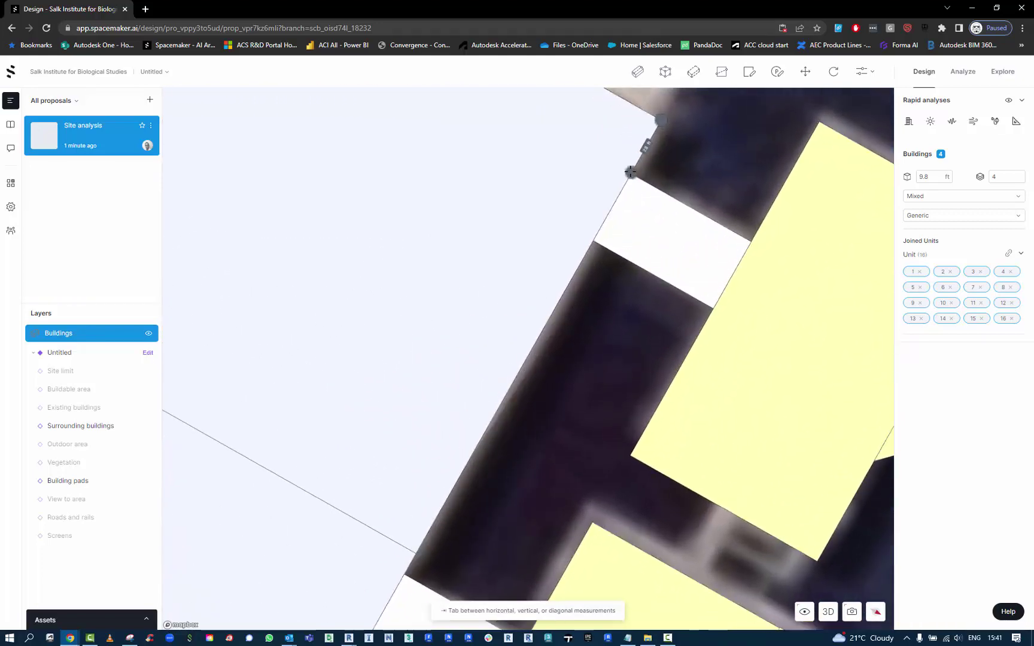
pyautogui.scroll(1, 631, 172)
pyautogui.scroll(1, 631, 172)
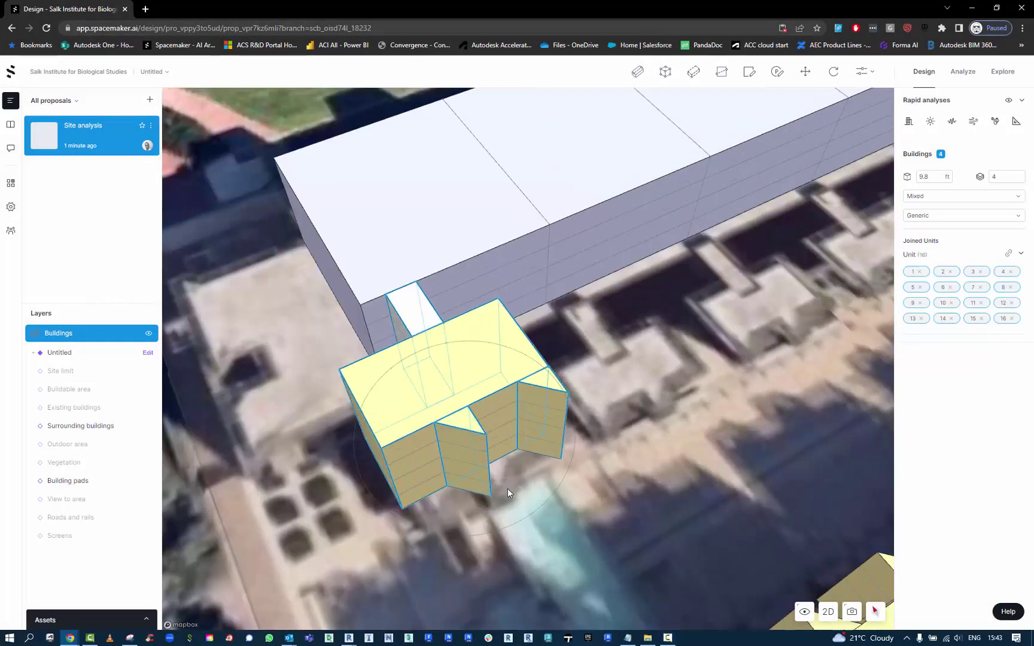
# Move a point on the yellow study tower's outline to cut a notch into it
pyautogui.click(508, 488)
pyautogui.doubleClick(470, 434)
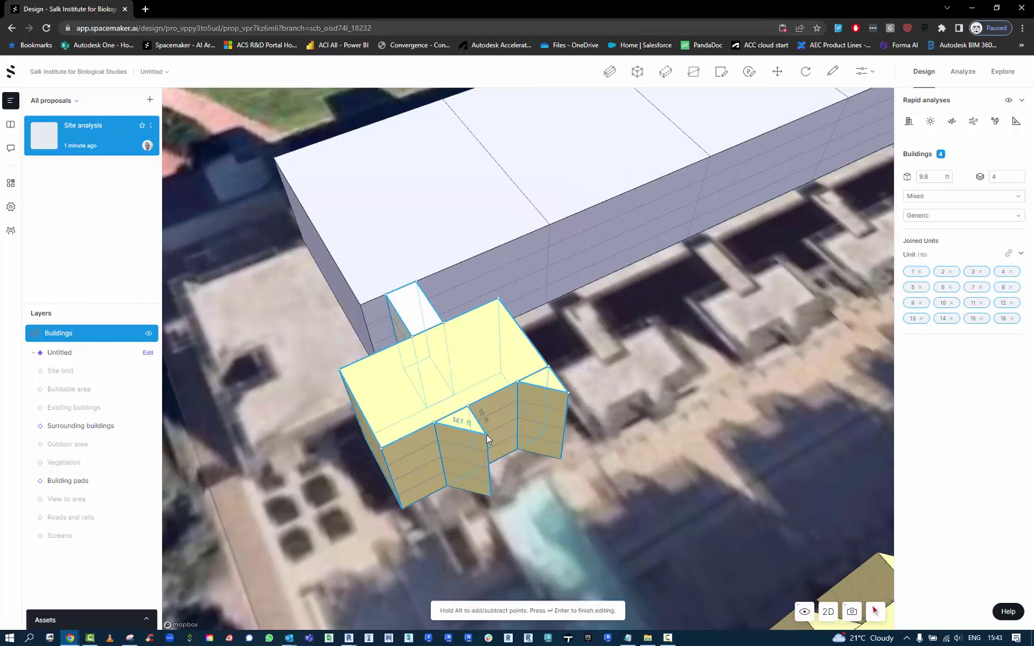
pyautogui.click(488, 440)
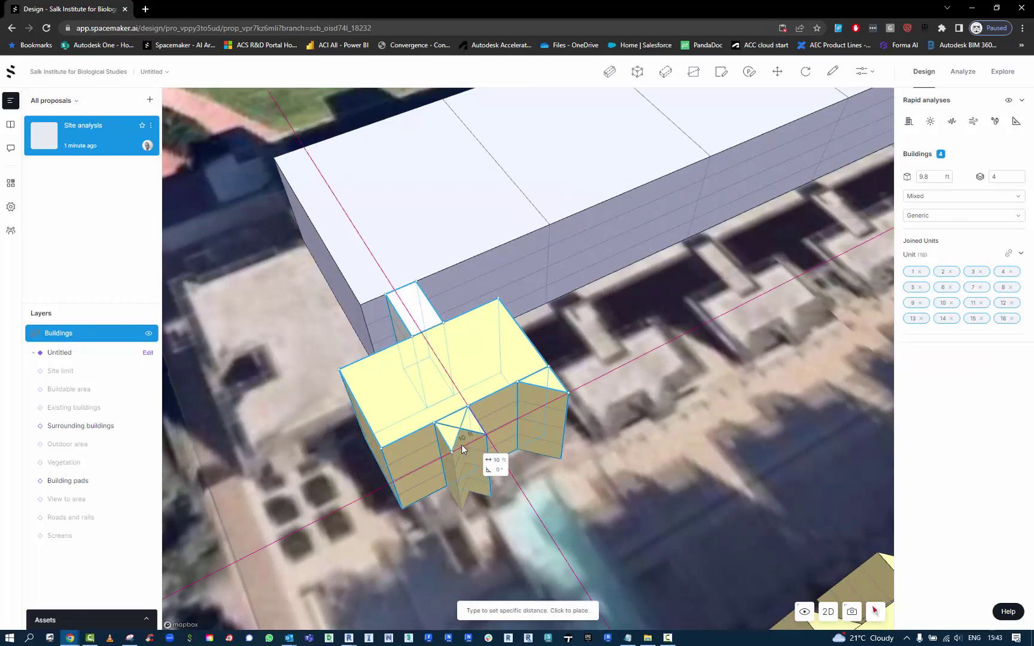
pyautogui.click(461, 447)
pyautogui.moveTo(506, 509); pyautogui.dragTo(571, 518, button='right')
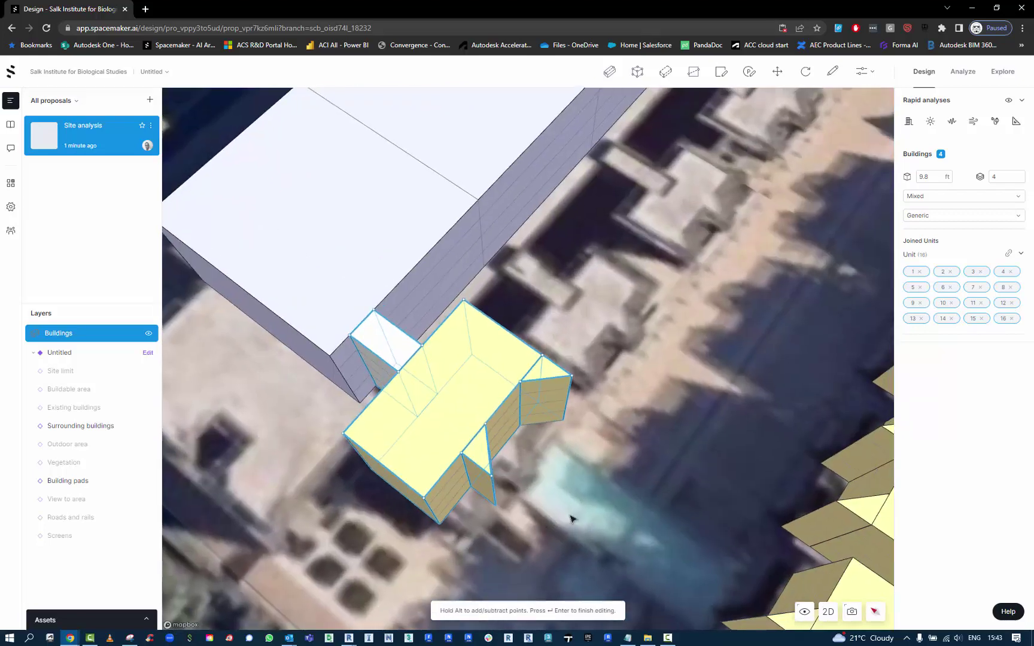
pyautogui.press('Return')
# Extend the tower's small angled fin outward by moving its outer edge 10 ft
pyautogui.doubleClick(569, 381)
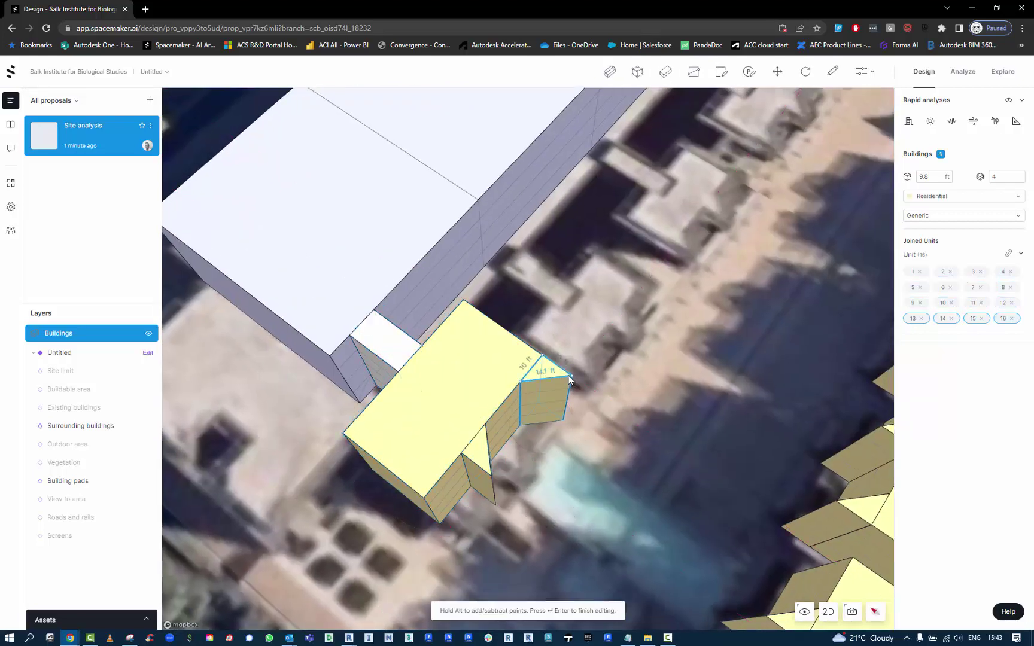
pyautogui.click(568, 390)
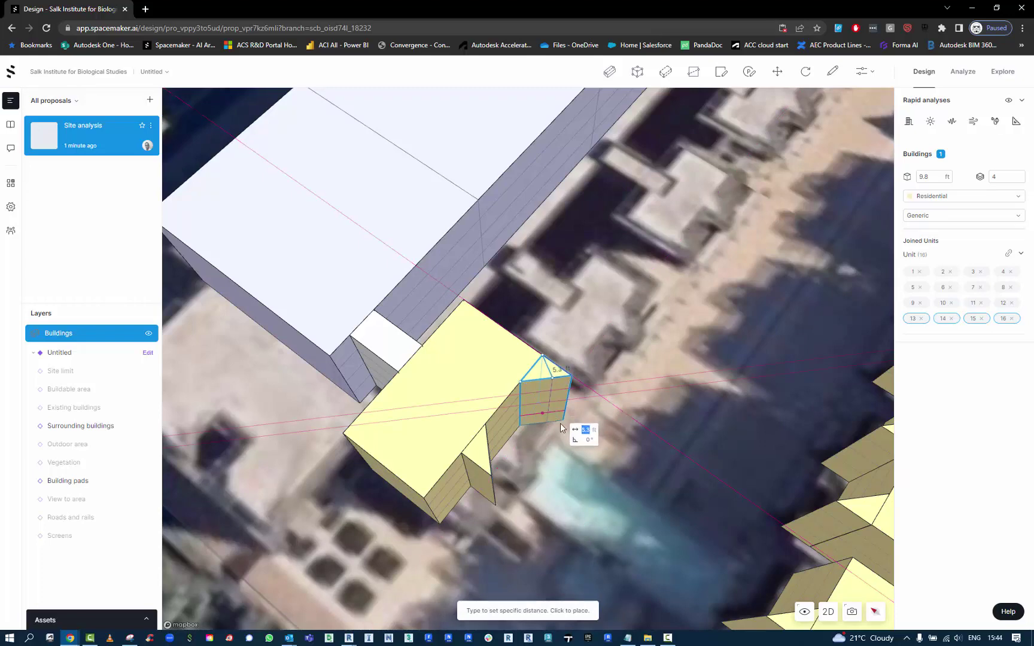
pyautogui.moveTo(569, 430); pyautogui.dragTo(546, 416, button='right')
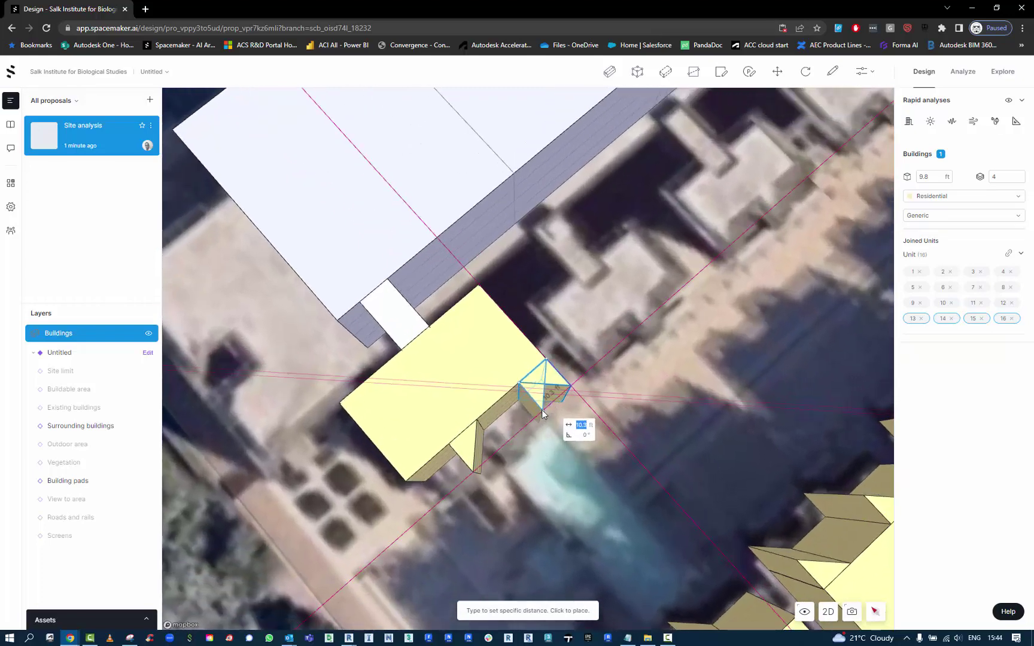
pyautogui.write('10')
pyautogui.press('Return')
pyautogui.moveTo(609, 462); pyautogui.dragTo(655, 447, button='right')
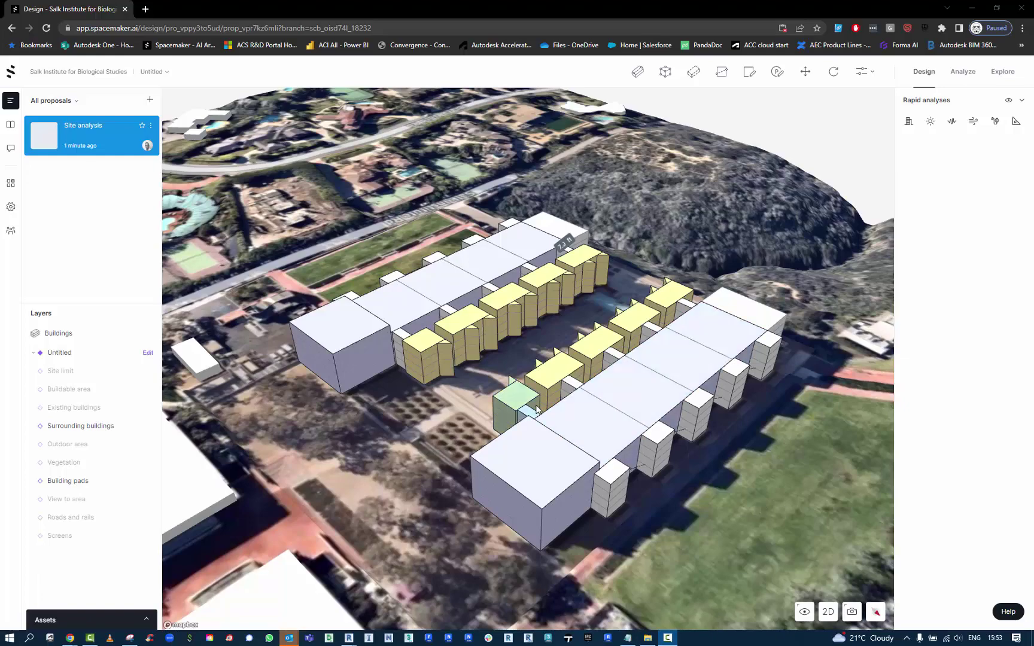
# Orbit and zoom in to an eye-level view looking down the courtyard between the tower rows
pyautogui.moveTo(509, 433); pyautogui.dragTo(507, 362, button='right')
pyautogui.scroll(5, 471, 426)
pyautogui.scroll(4, 504, 389)
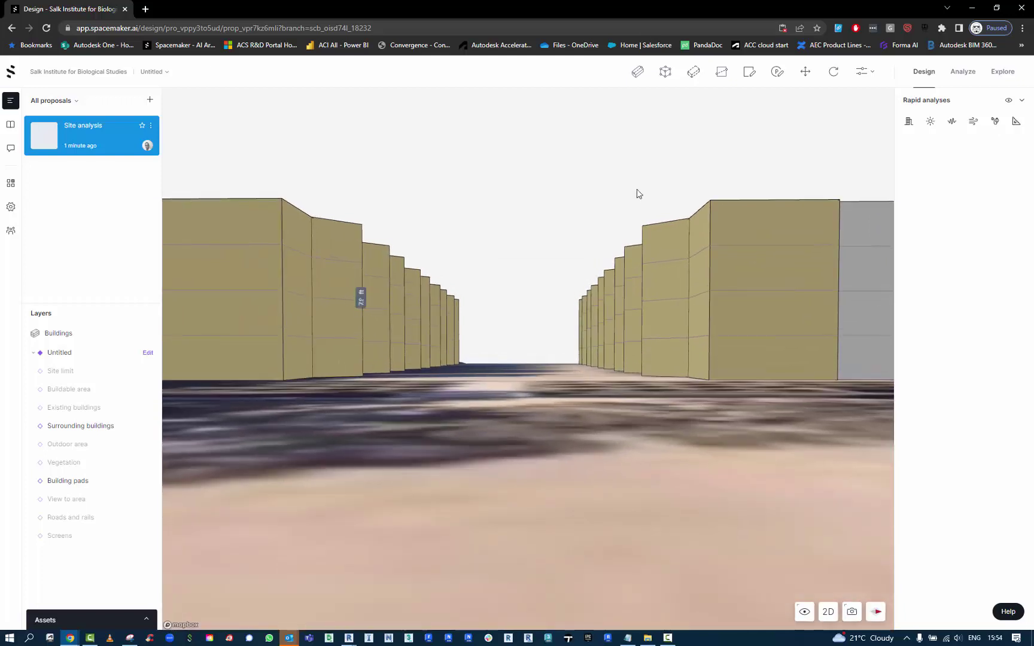
# Save the eye-level courtyard view as a camera position named 'main view'
pyautogui.click(851, 612)
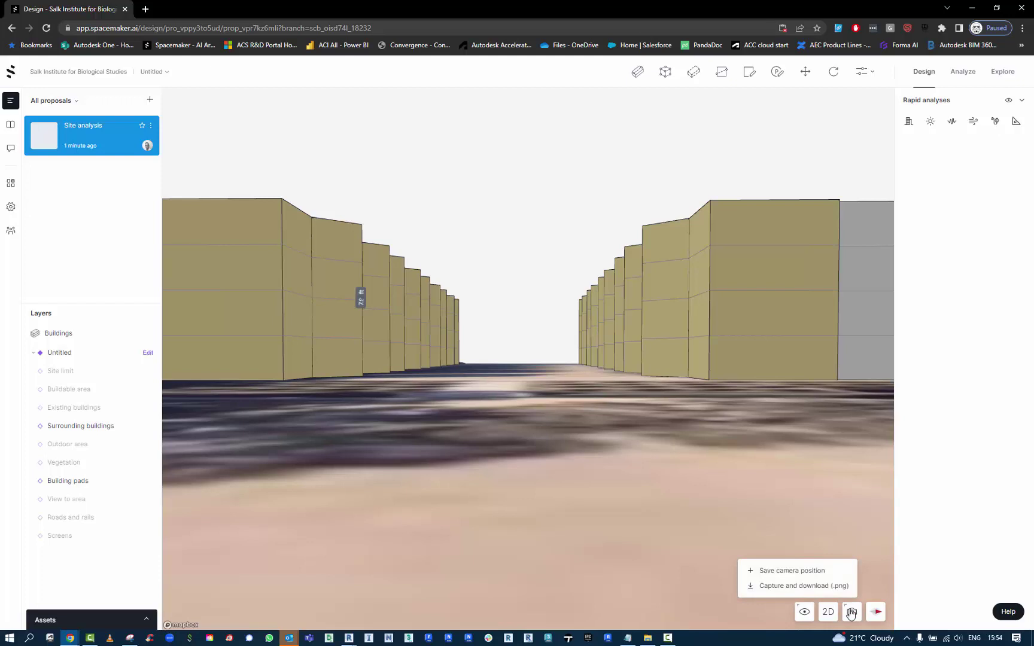
pyautogui.click(819, 576)
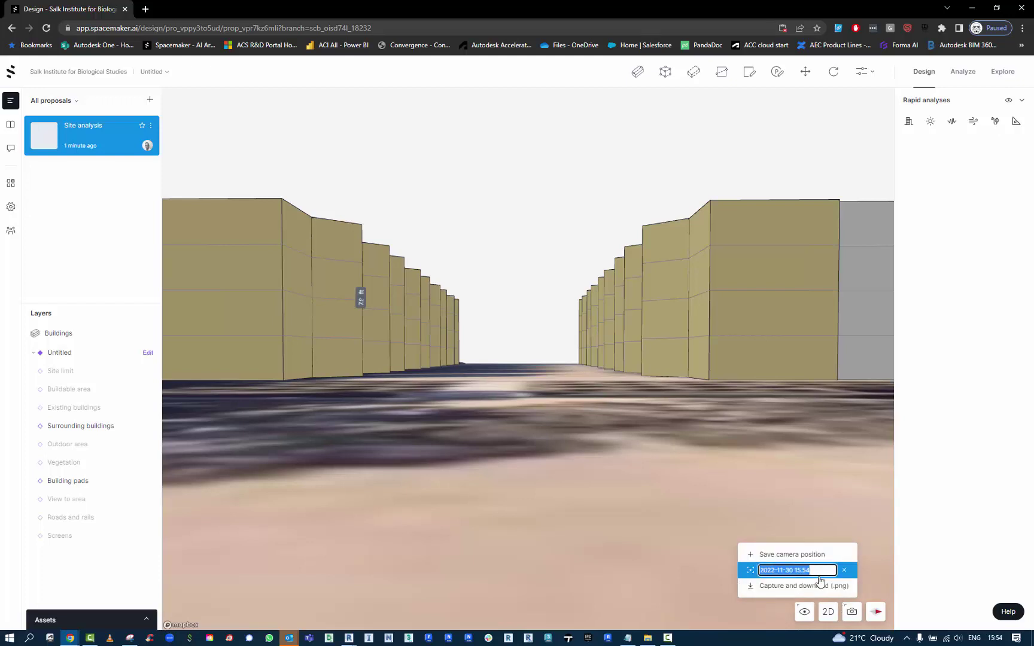
pyautogui.write('main view')
pyautogui.press('Return')
pyautogui.moveTo(808, 612)
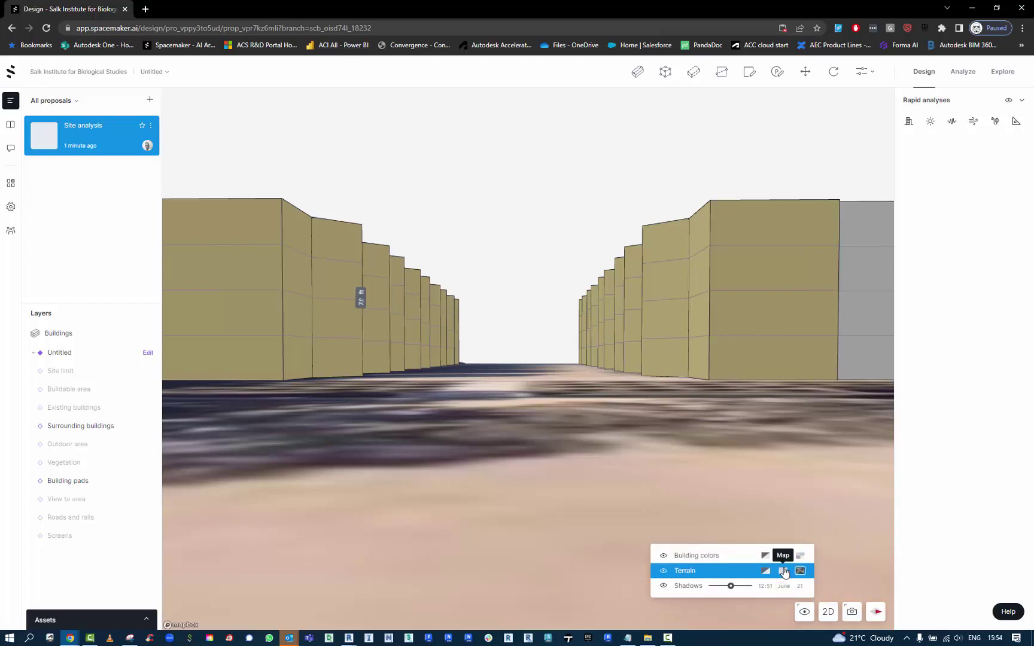
# Try the Map and Transparent terrain grounds, return to Satellite, and set the shadow time to early morning
pyautogui.click(785, 572)
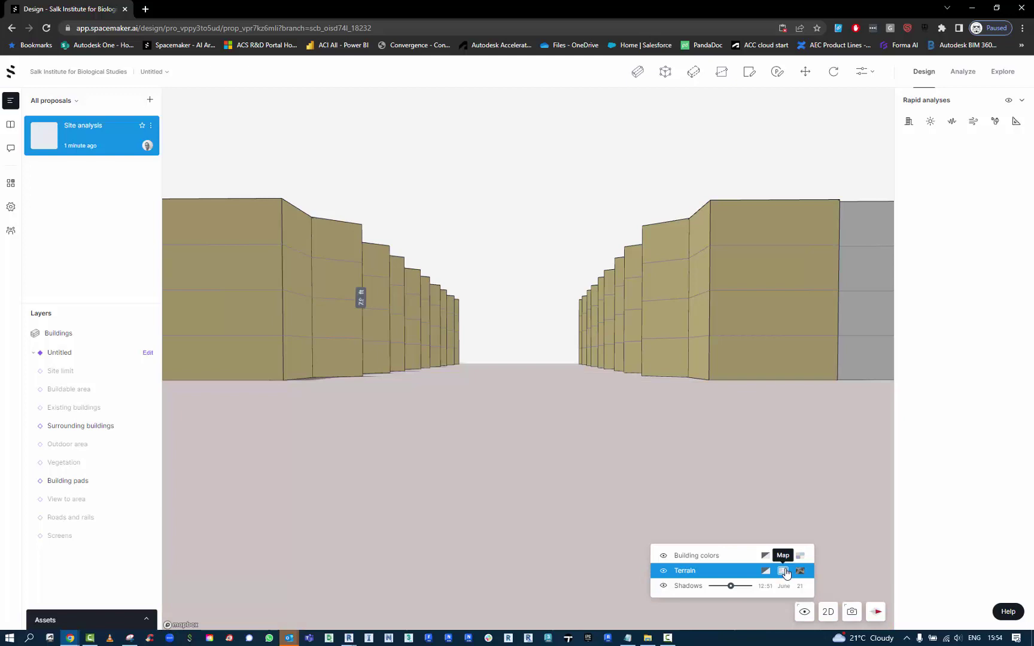
pyautogui.click(765, 571)
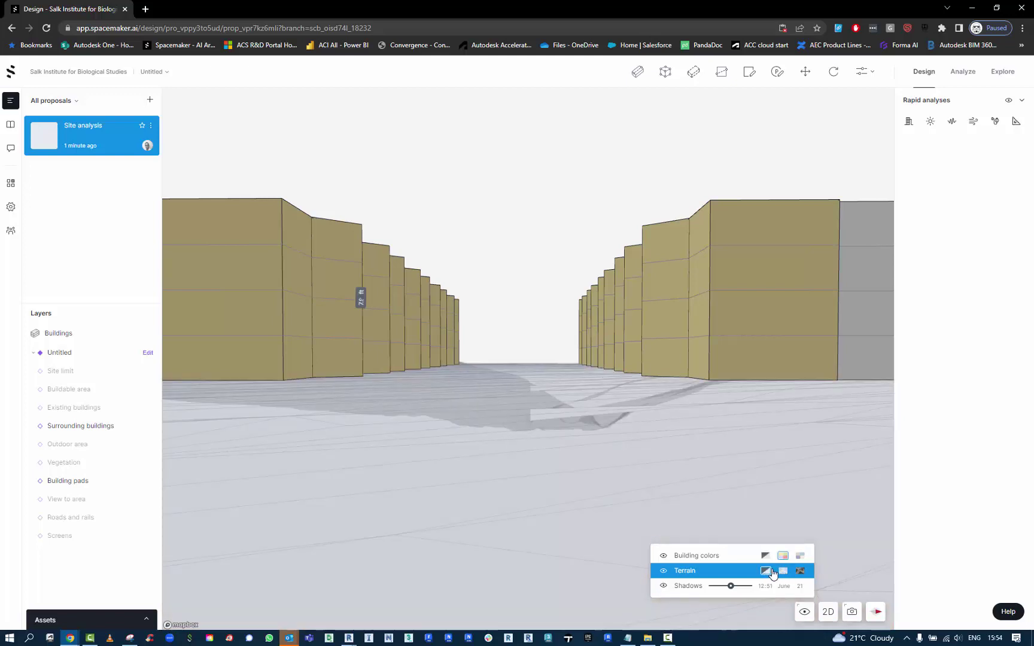
pyautogui.click(800, 571)
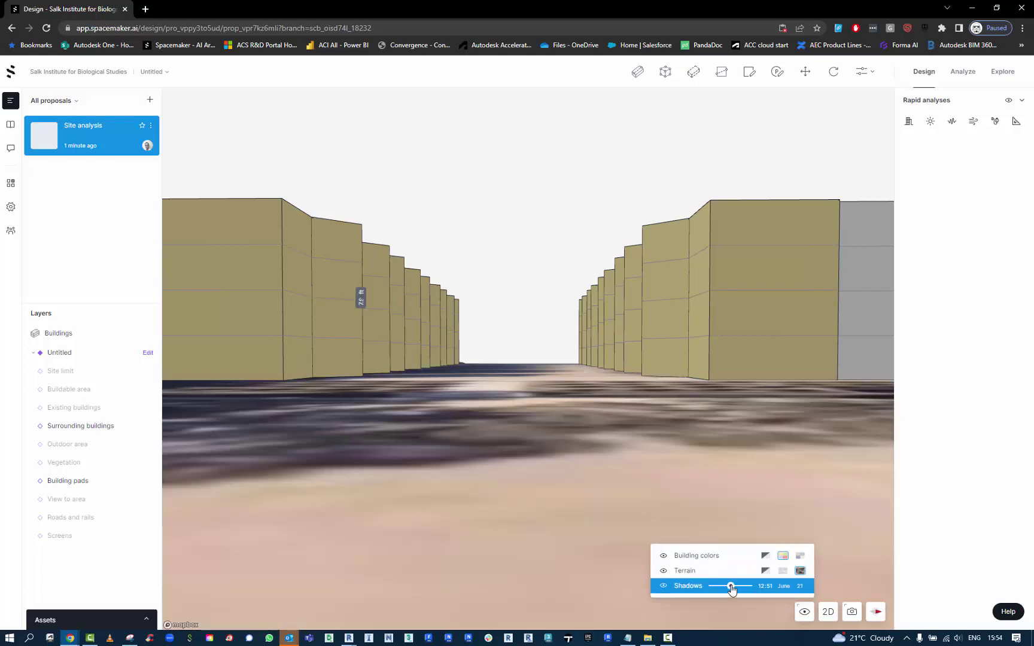
pyautogui.moveTo(729, 589)
pyautogui.mouseDown()
pyautogui.moveTo(713, 589)
pyautogui.moveTo(748, 589)
pyautogui.moveTo(721, 589)
pyautogui.mouseUp()
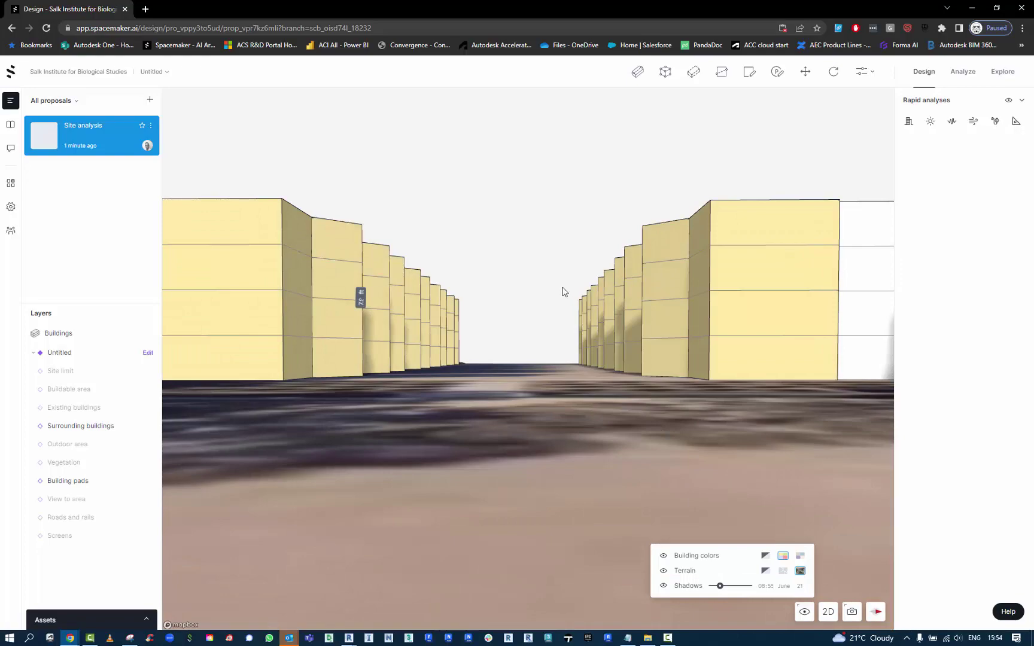
pyautogui.click(706, 516)
# Orbit up and zoom out to an aerial view of both tower rows
pyautogui.moveTo(689, 411); pyautogui.dragTo(623, 463)
pyautogui.scroll(-5, 623, 463)
pyautogui.scroll(-3, 622, 462)
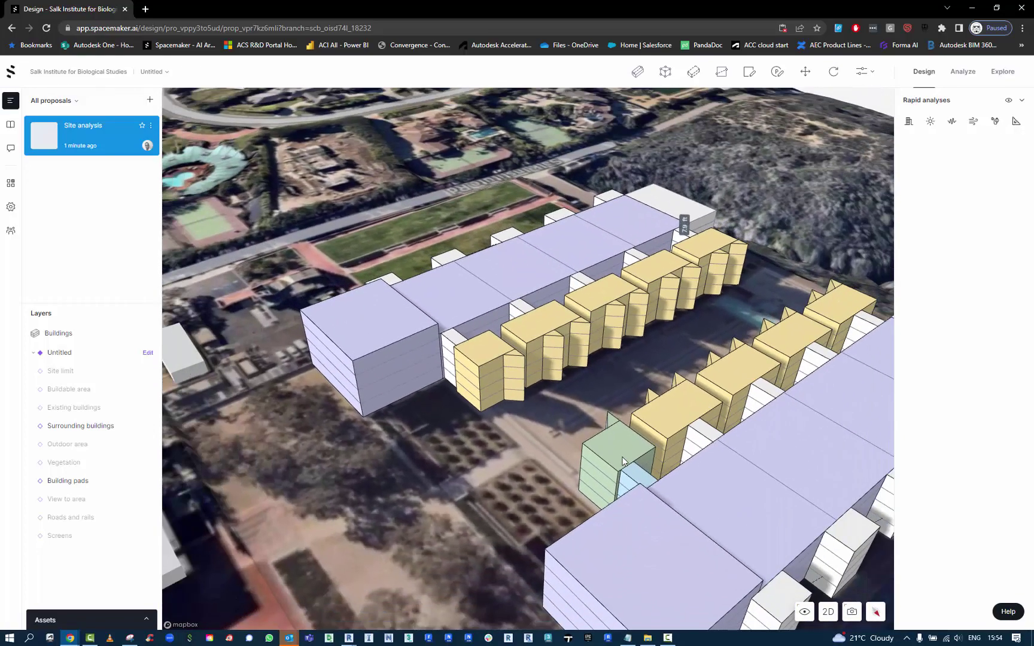
pyautogui.scroll(-4, 502, 361)
pyautogui.scroll(-2, 501, 361)
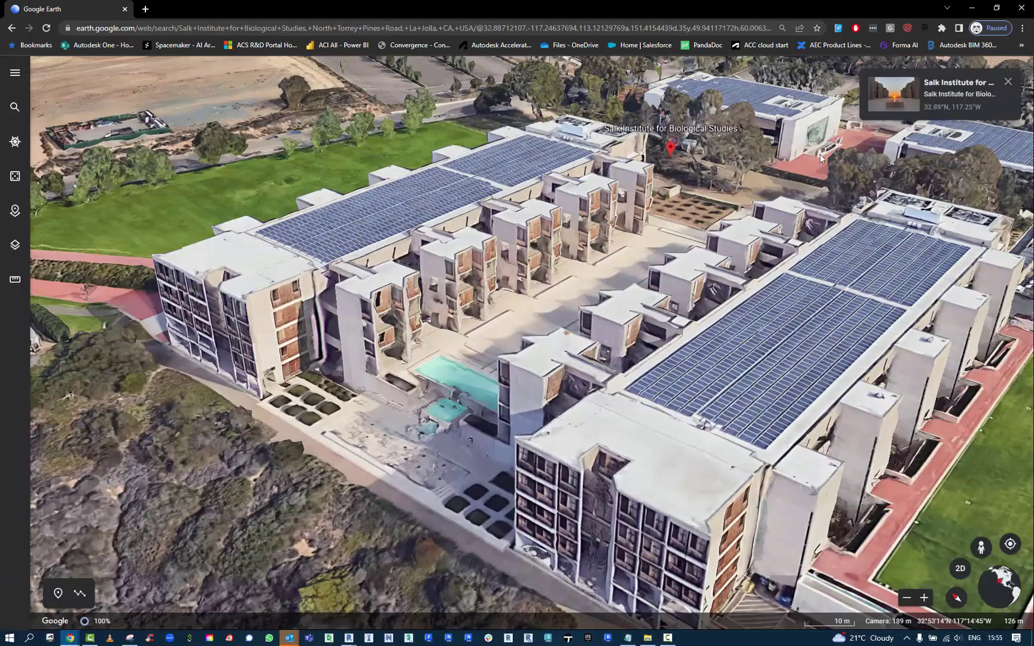
# View and close the Salk Institute courtyard photo, then drag Google Earth's window down to reveal the model
pyautogui.click(899, 95)
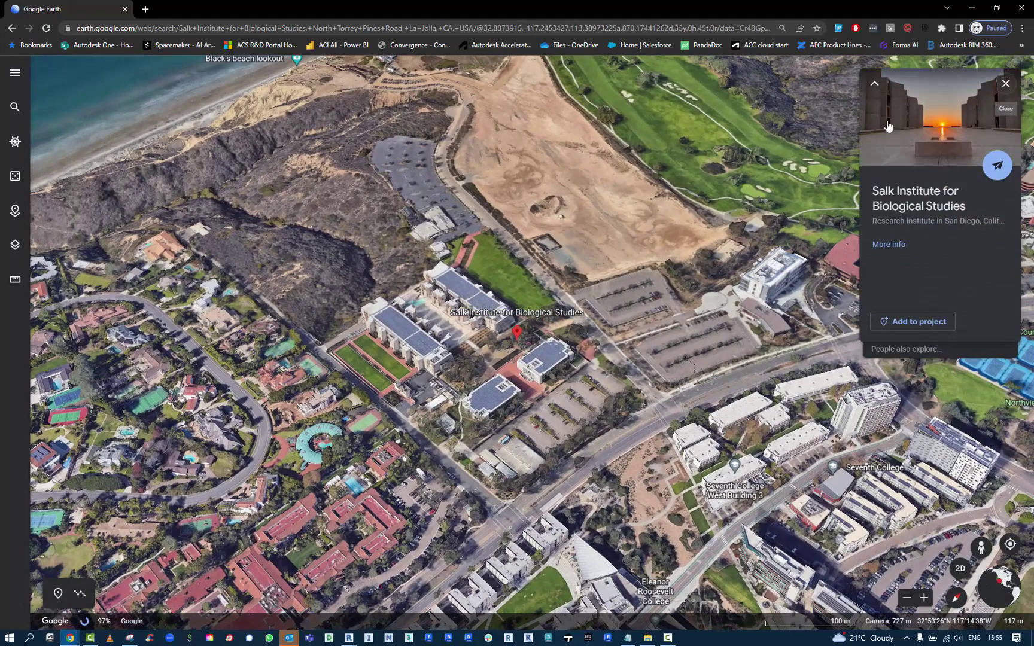
pyautogui.click(888, 126)
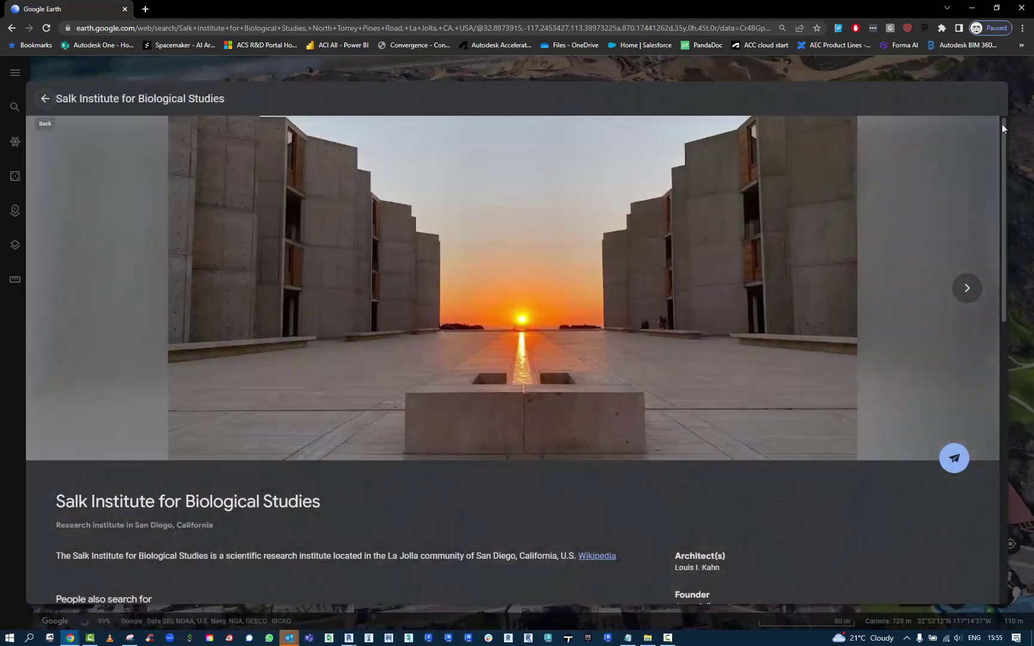
pyautogui.click(1015, 110)
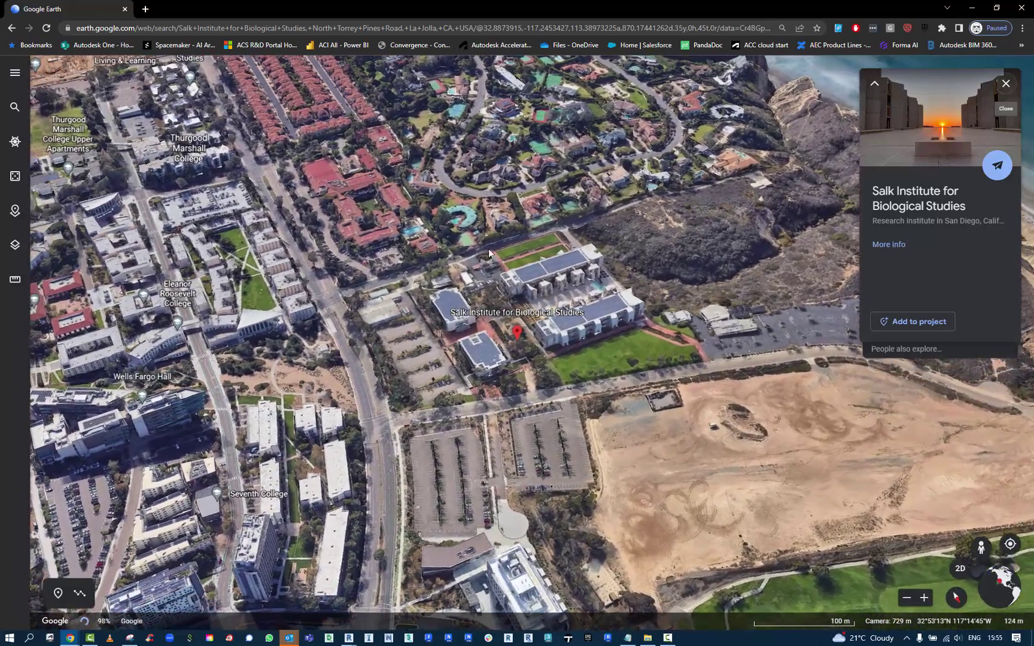
pyautogui.moveTo(369, 5); pyautogui.dragTo(390, 390)
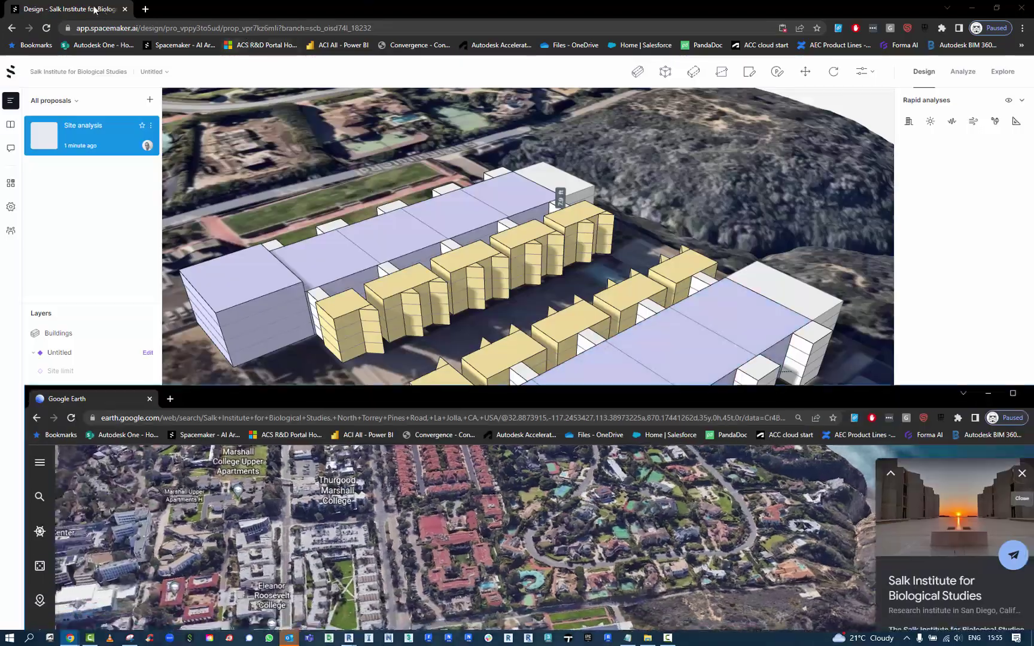